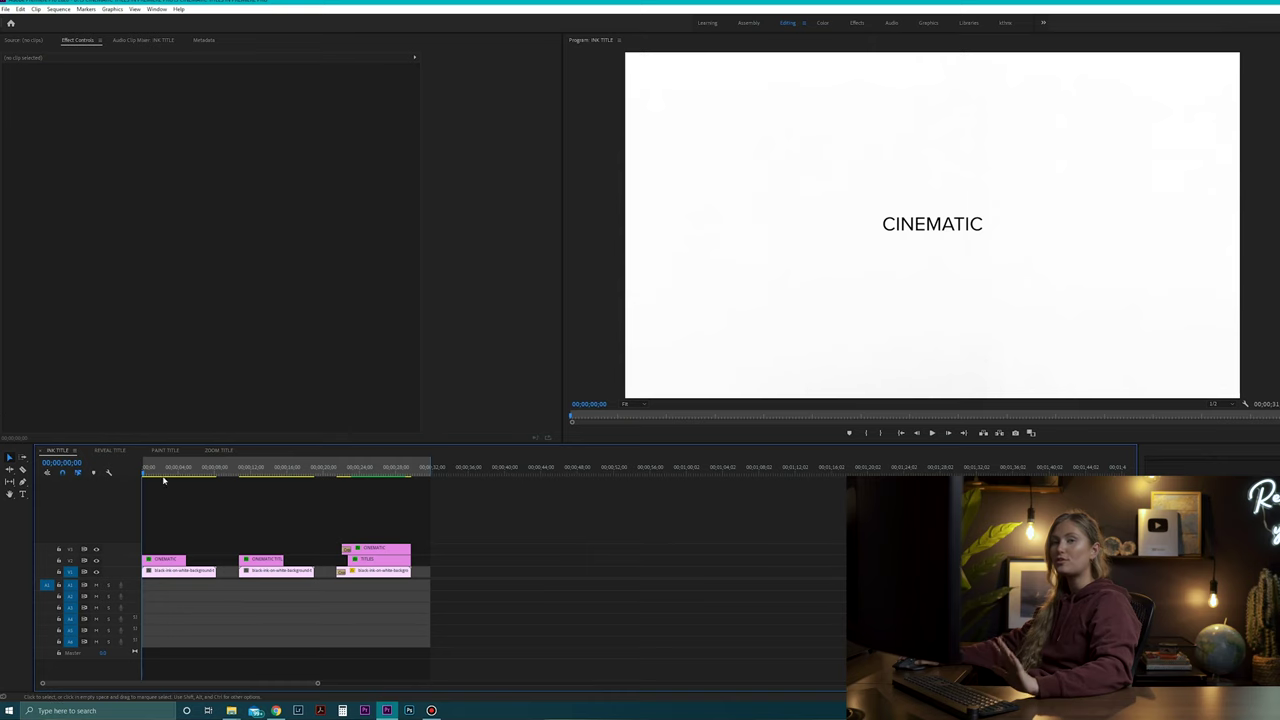
Play back the three finished ink title examples in the INK TITLE sequence.
left_click_drag(150, 474, 129, 480)
key("space")
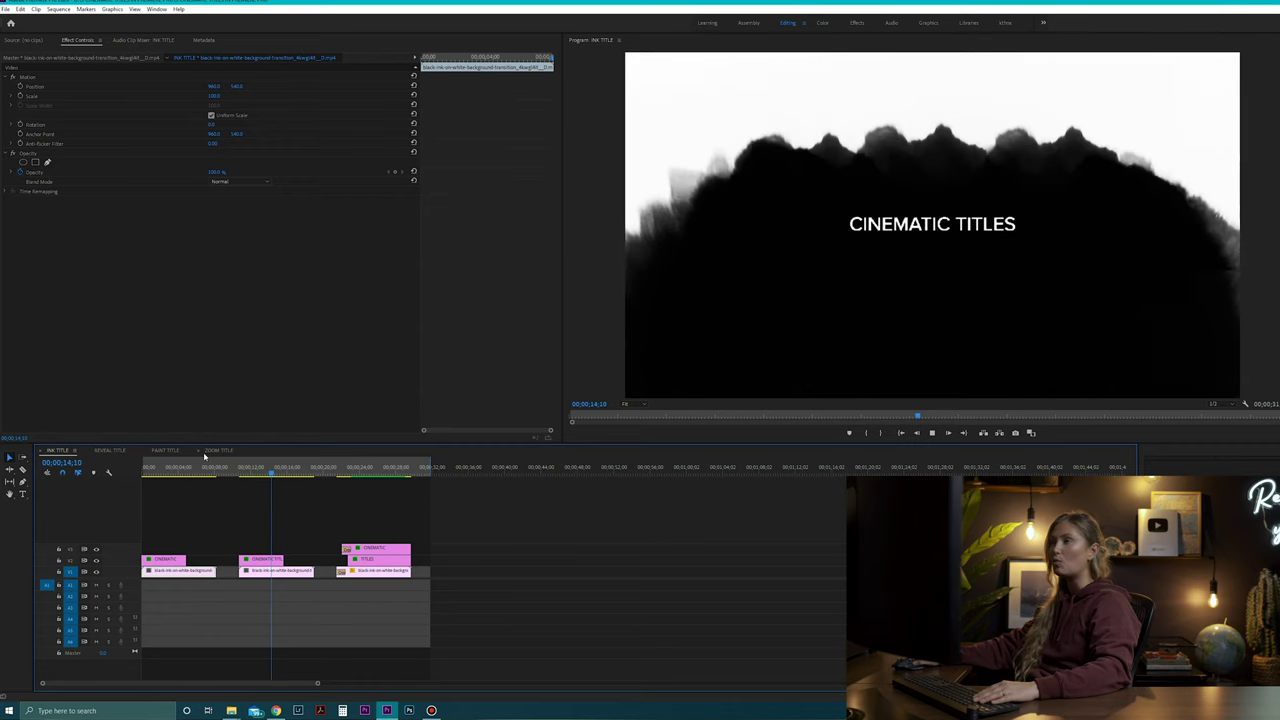
left_click(255, 471)
left_click_drag(255, 473, 268, 475)
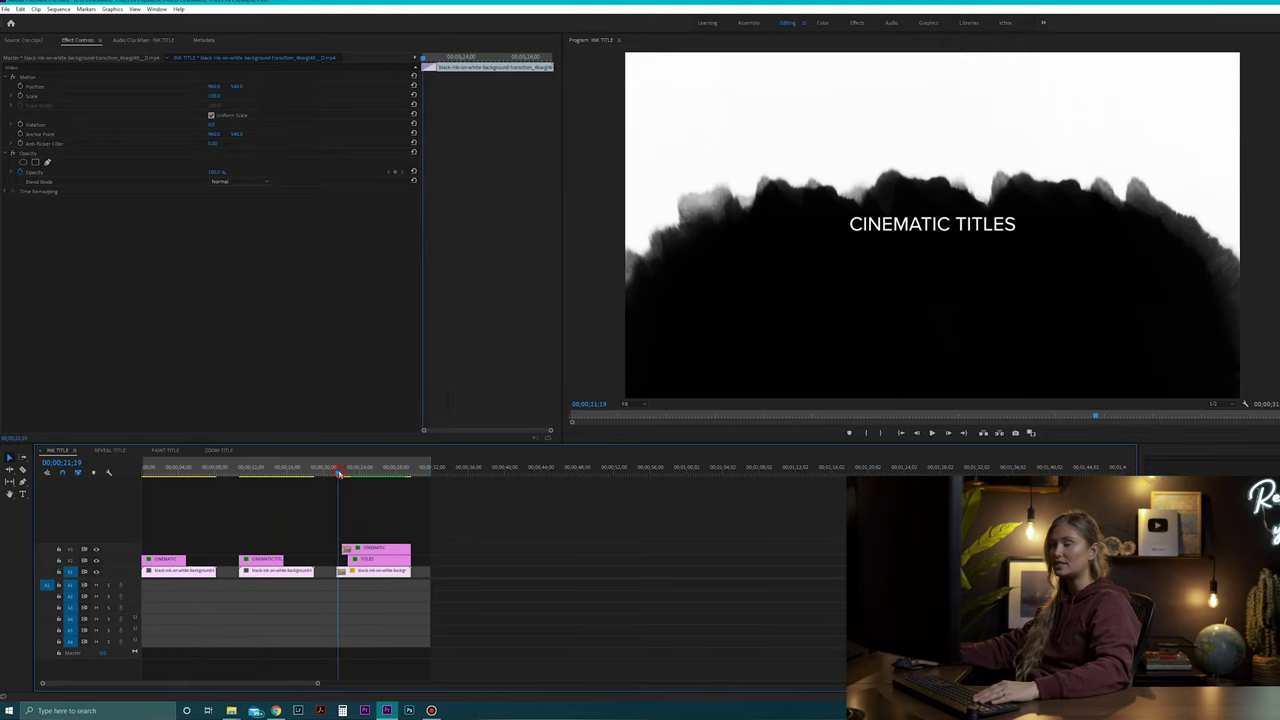
key("space")
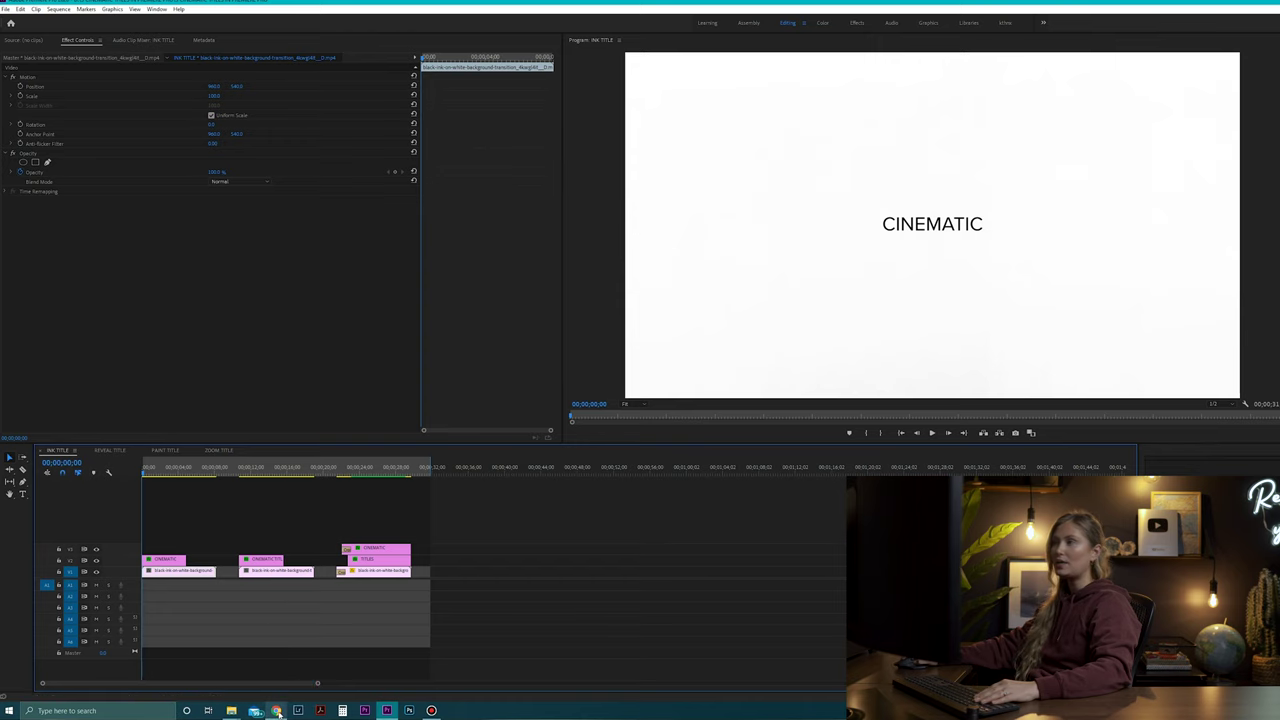
Switch to the browser and preview the Ink Pack stock footage on VideoHive.
left_click(276, 710)
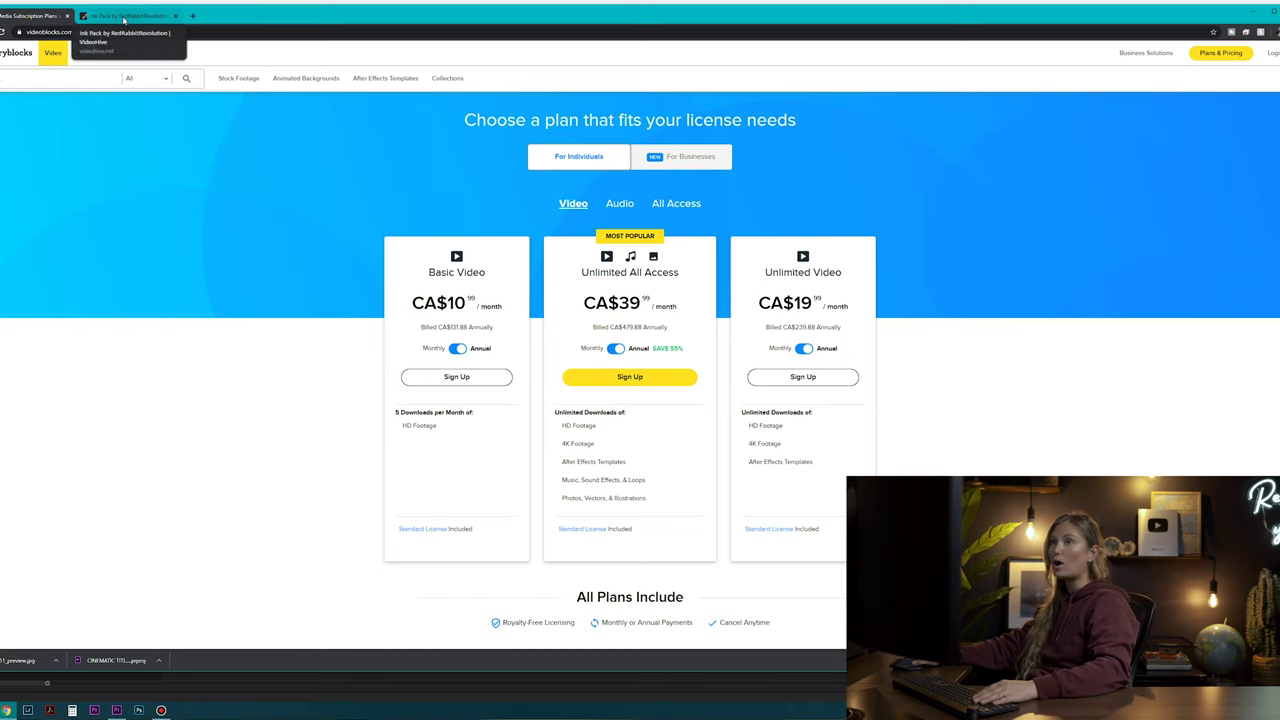
left_click(124, 19)
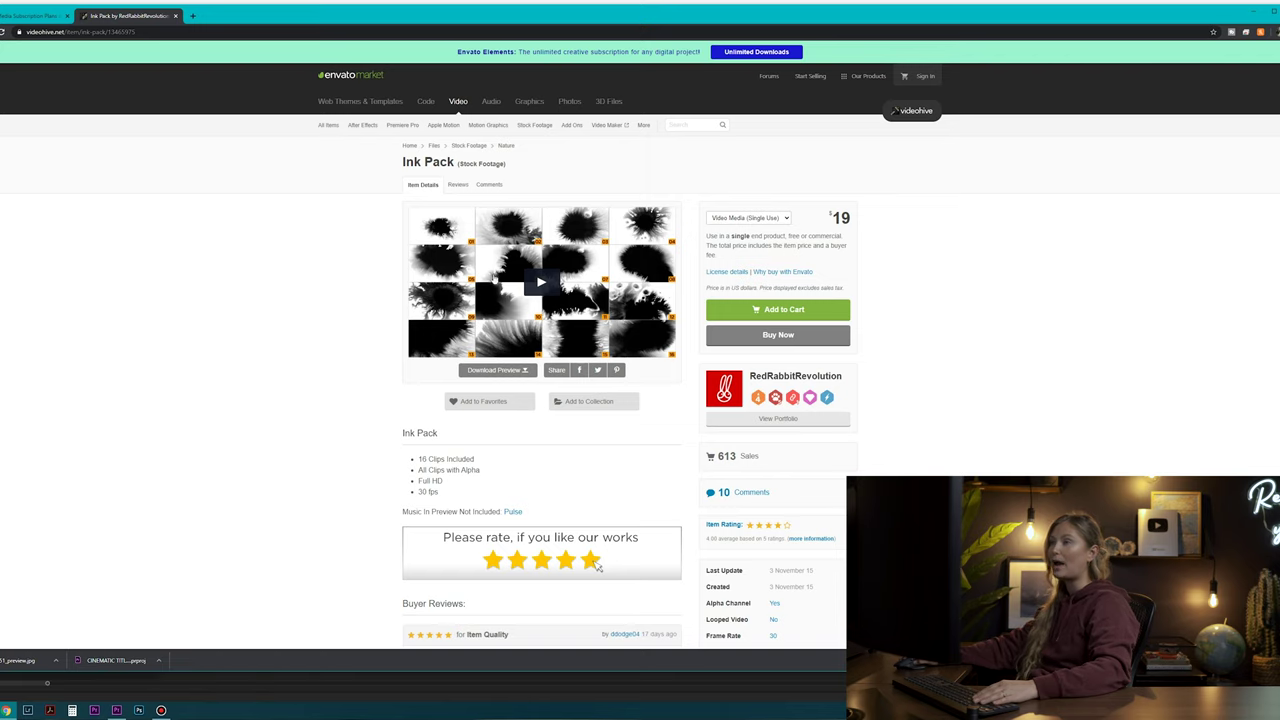
left_click(540, 286)
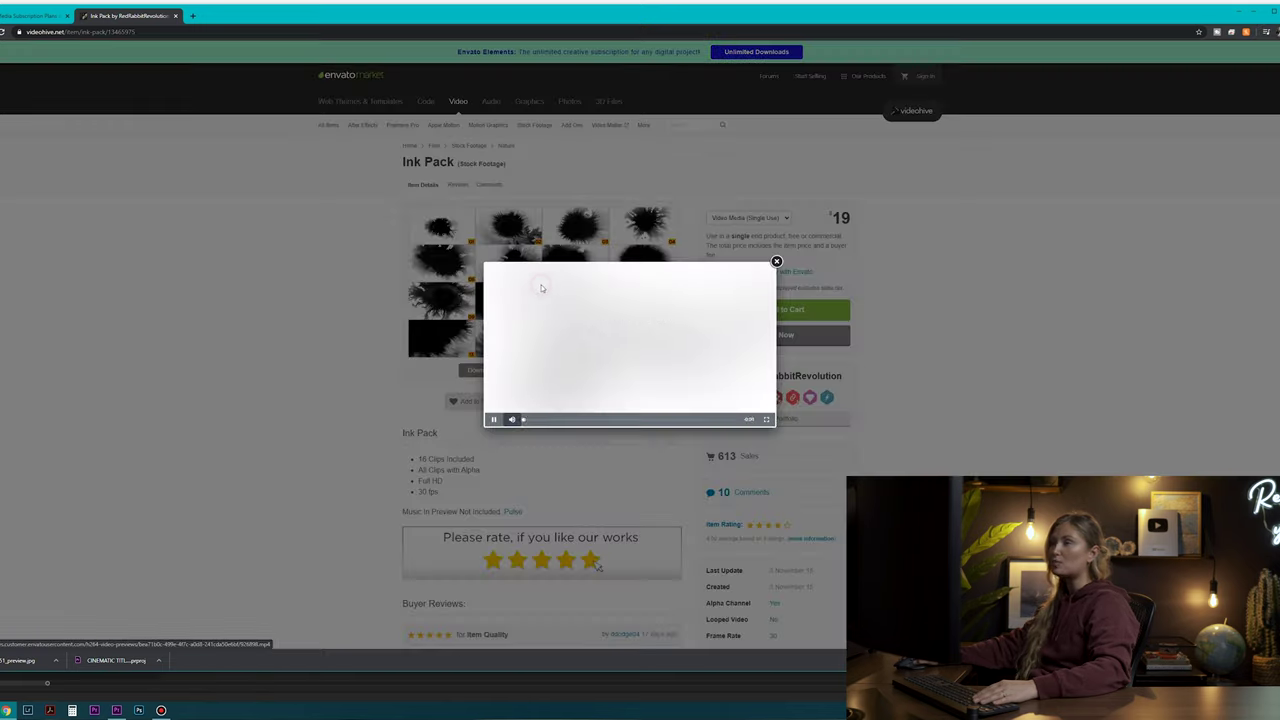
left_click(575, 420)
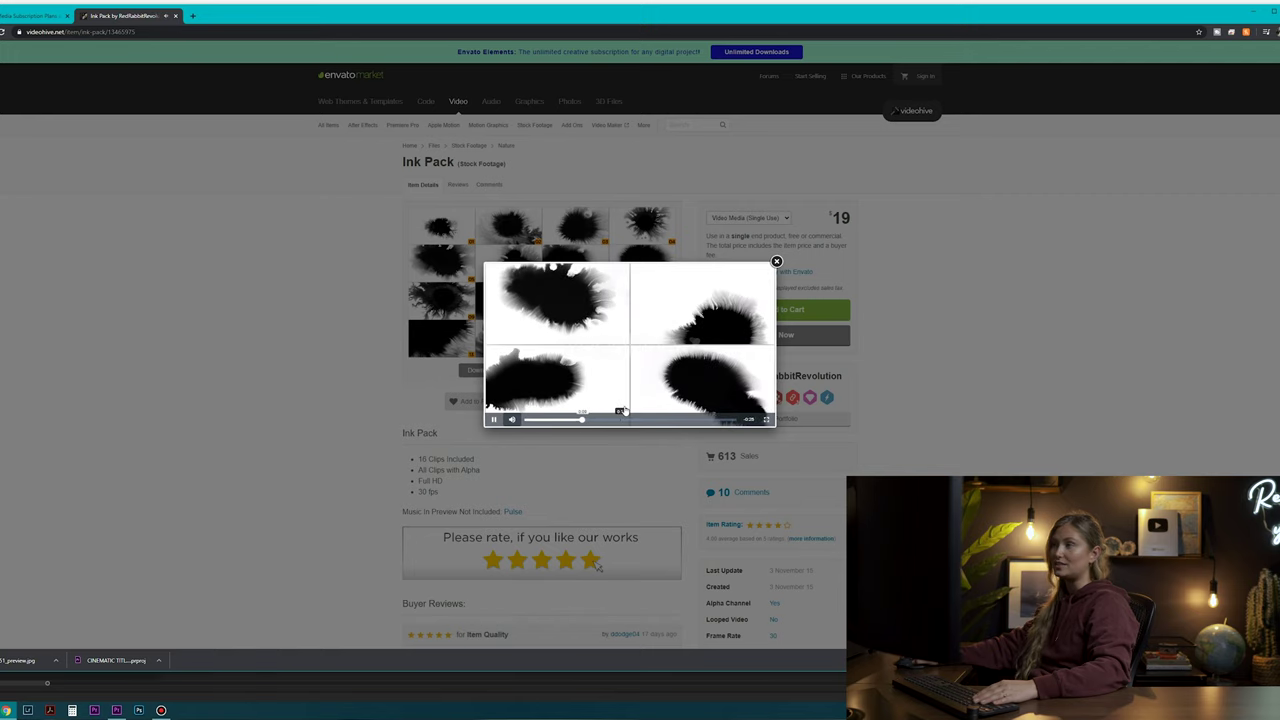
left_click(777, 262)
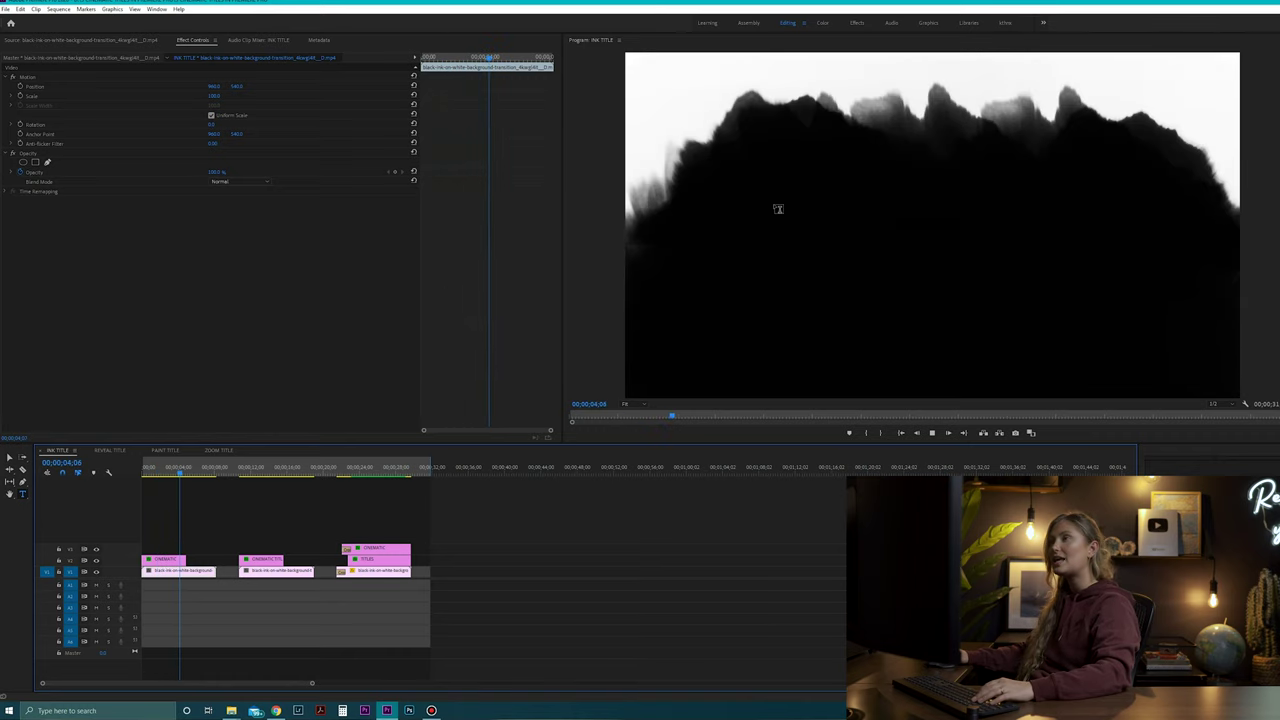
Place the black-ink-on-white transition clip on V1 at about 46 seconds and add an "INK BLOT" title above it, aligned to its start.
key("space")
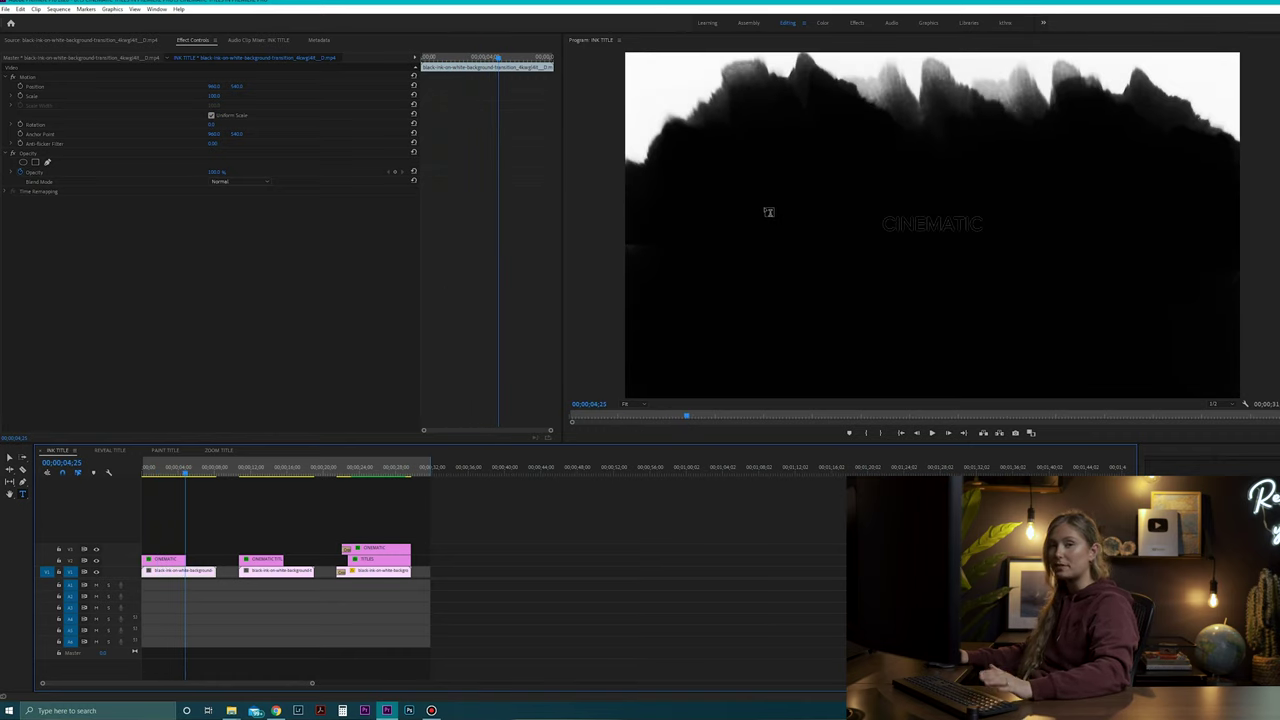
mouse_move(1080, 463)
left_mouse_down()
mouse_move(555, 586)
mouse_move(560, 571)
left_mouse_up()
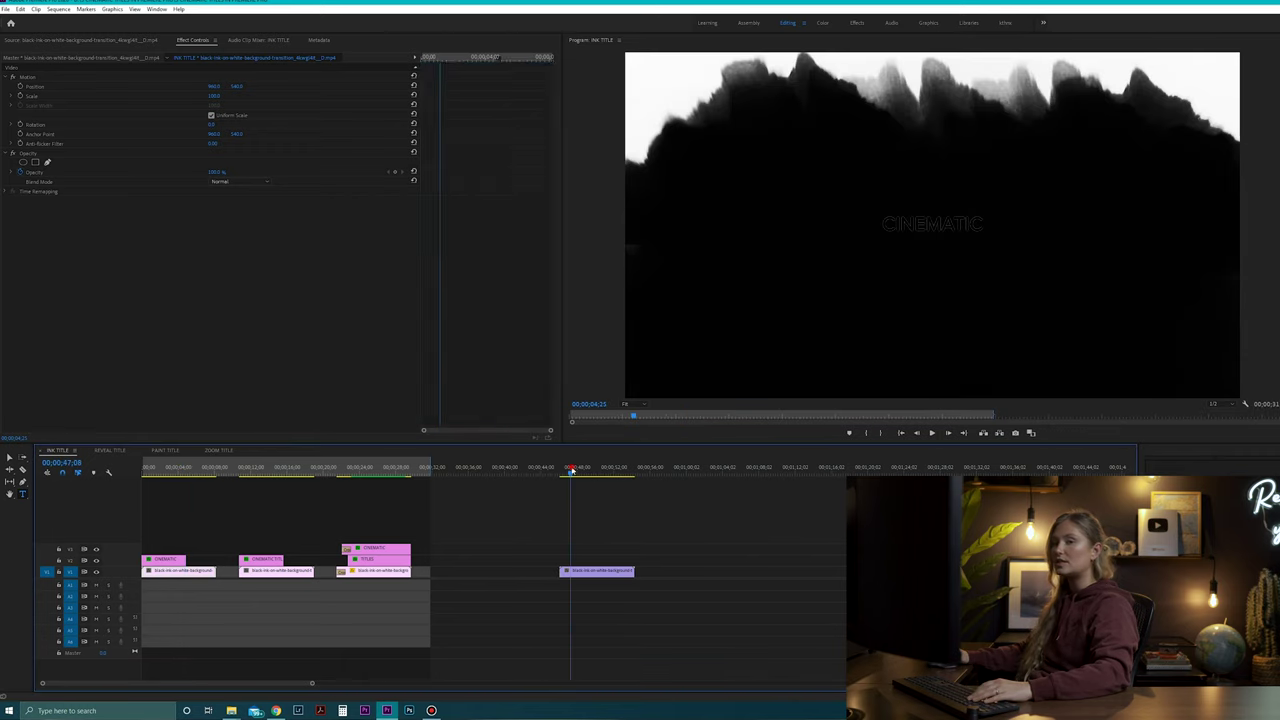
left_click(572, 470)
left_click(860, 194)
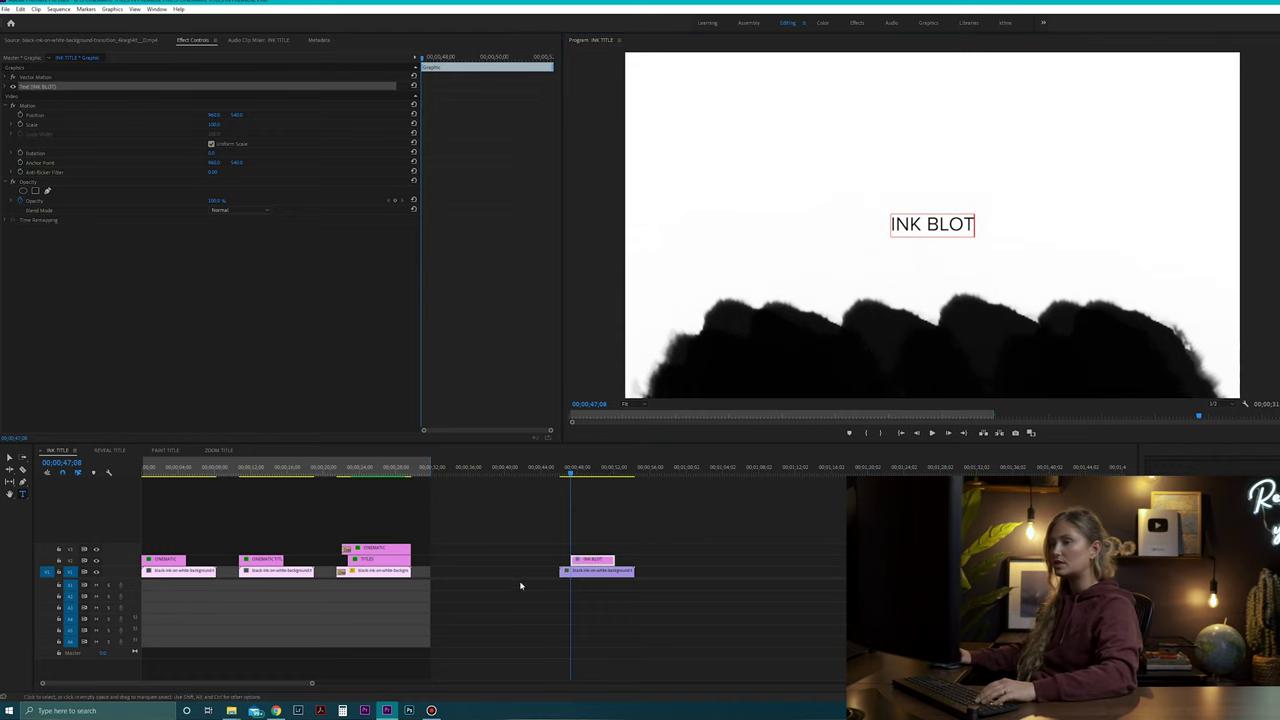
left_click(560, 470)
key("space")
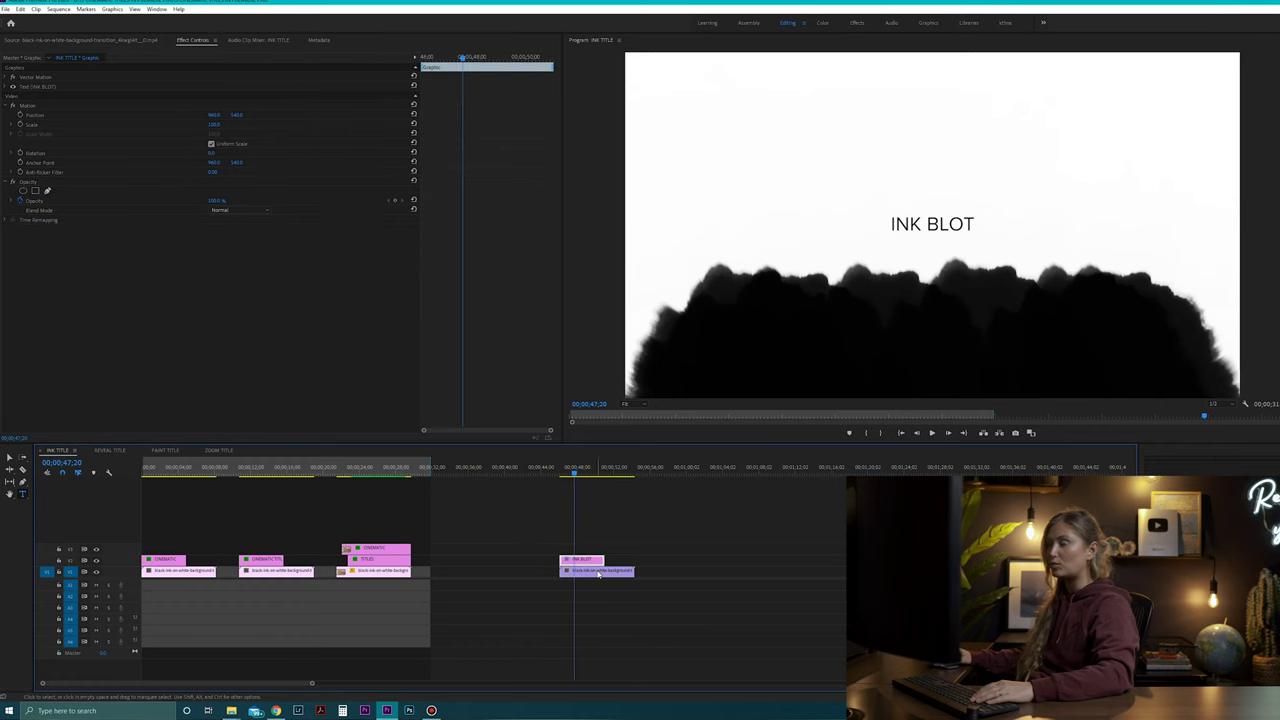
Set the INK BLOT title's blend mode to Exclusion and its fill to white, and play back the ink reveal.
left_click(236, 210)
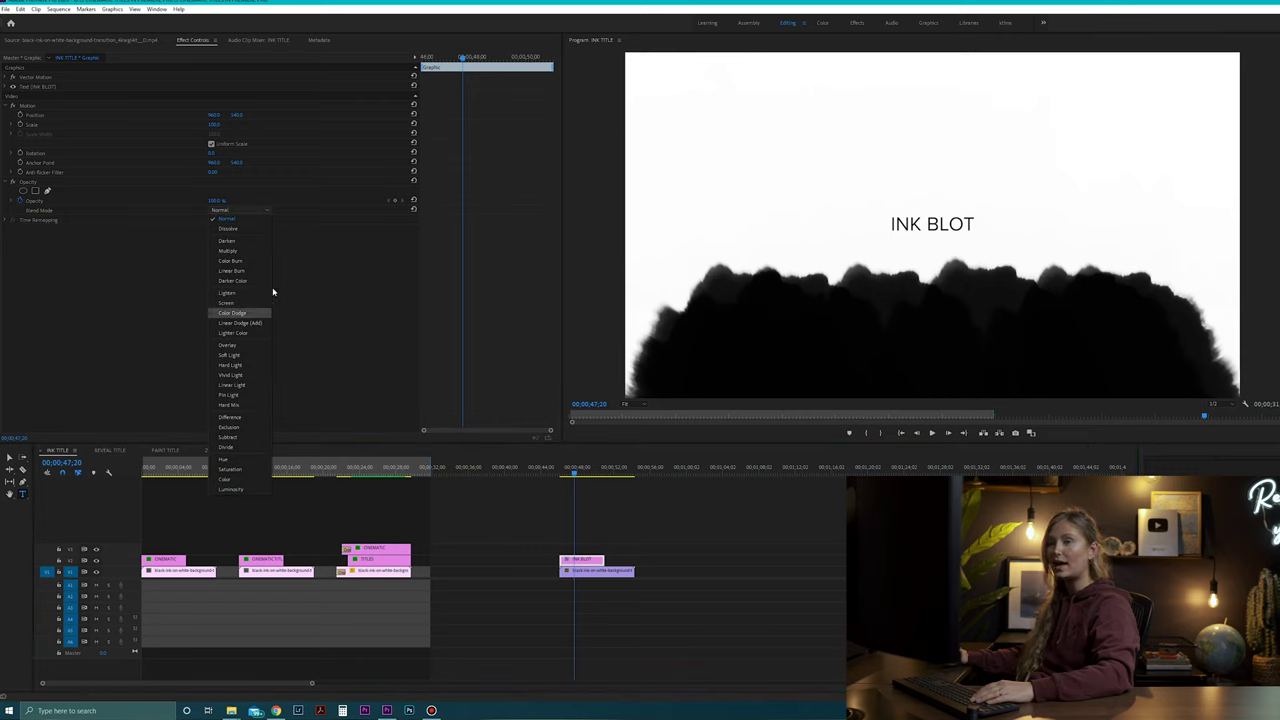
left_click(232, 427)
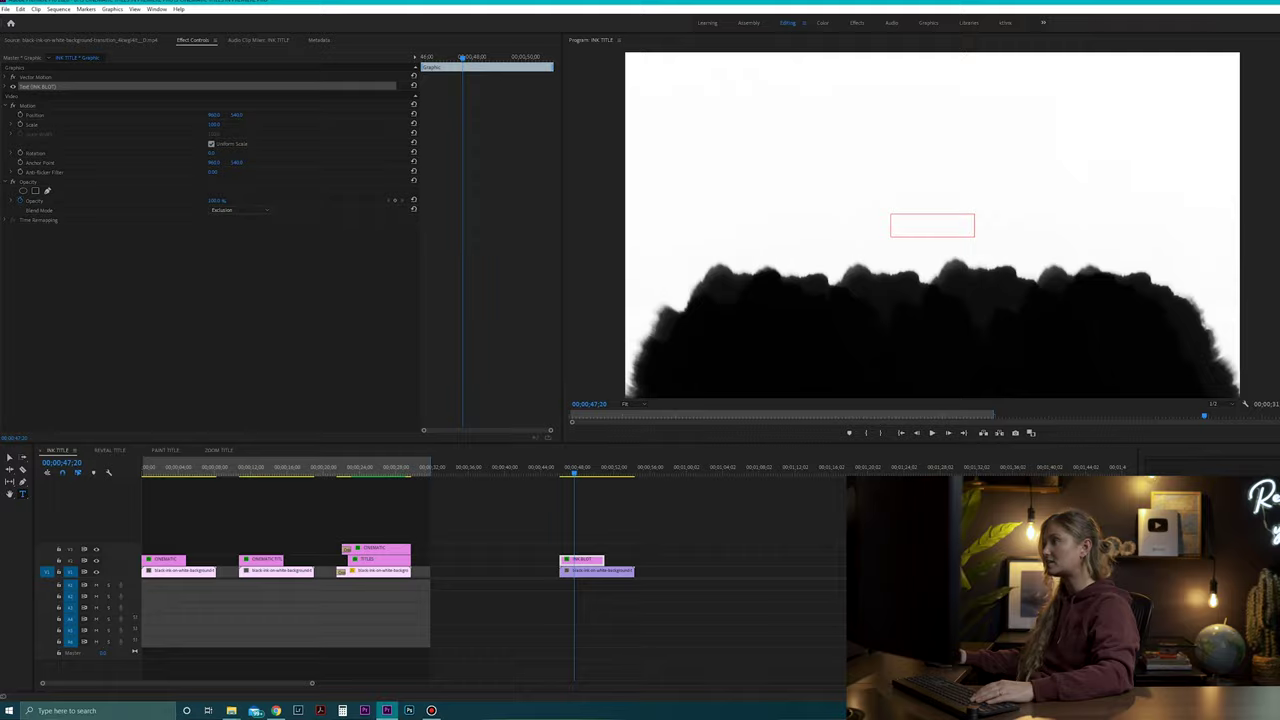
left_click_drag(846, 312, 768, 396)
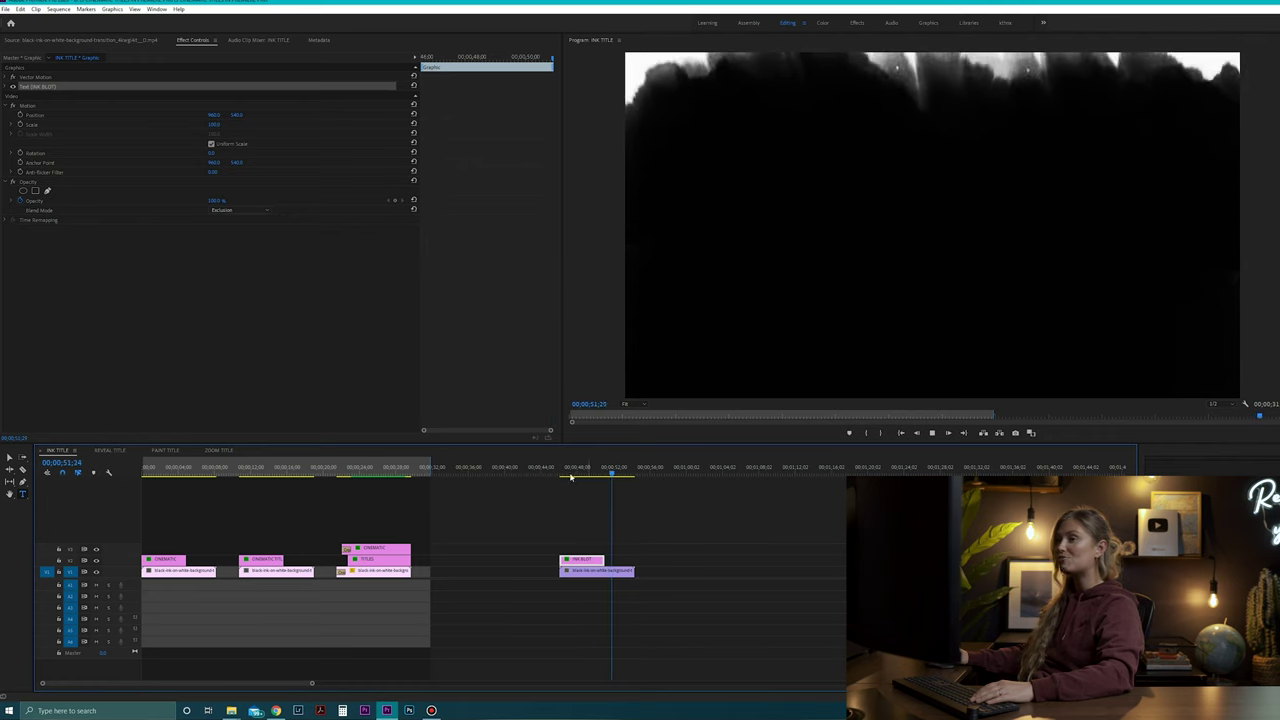
mouse_move(571, 477)
left_mouse_down()
mouse_move(583, 477)
mouse_move(560, 478)
left_mouse_up()
key("space")
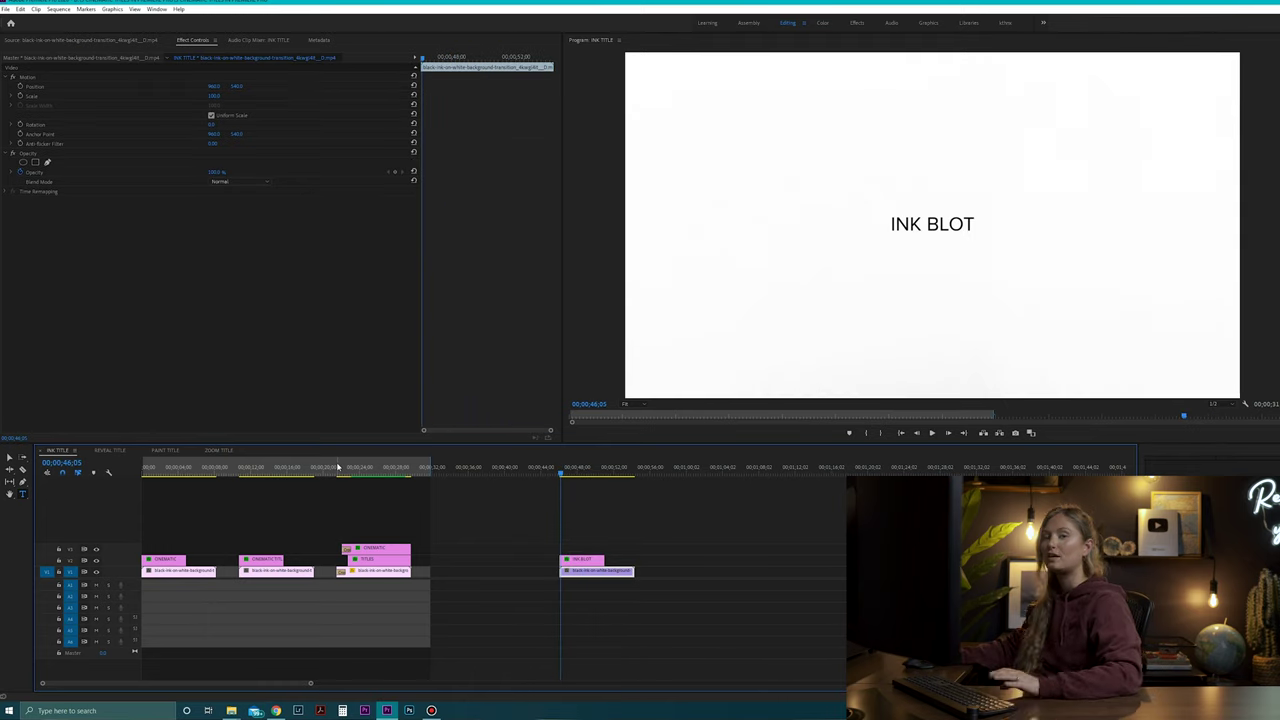
Examine the blend modes of the CINEMATIC and TITLES layers in the third ink title example.
left_click(336, 468)
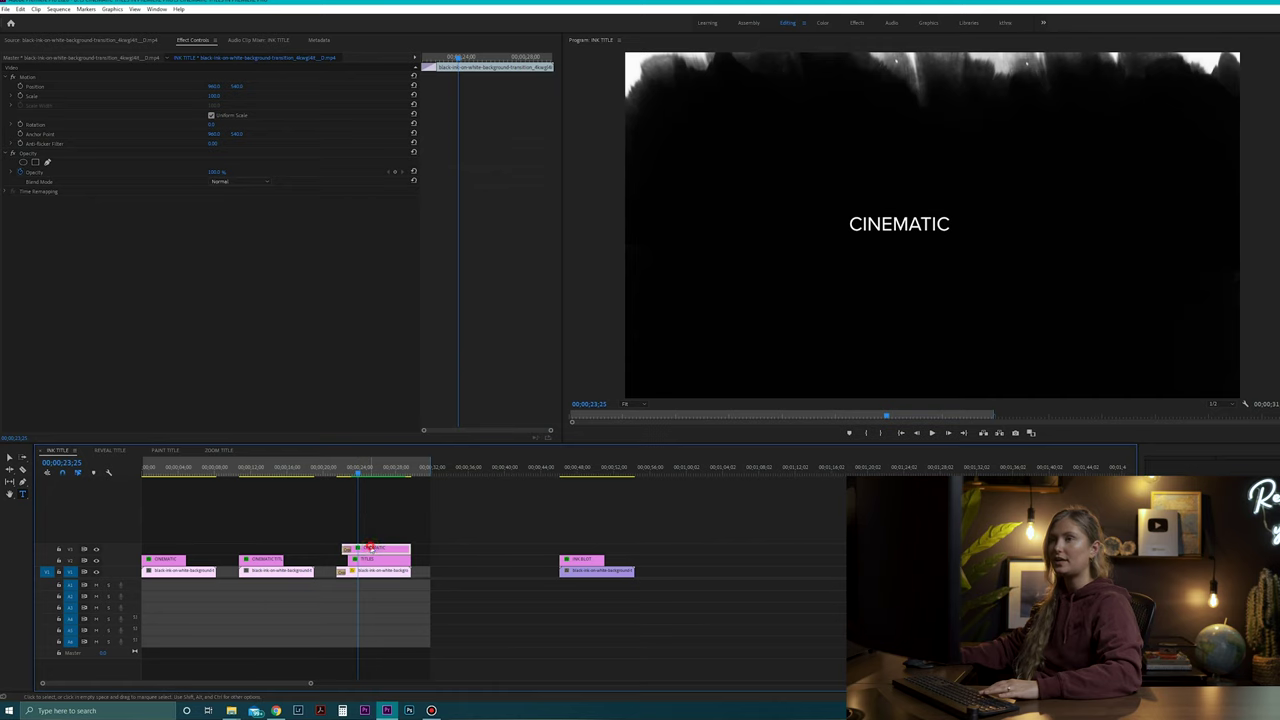
left_click(370, 548)
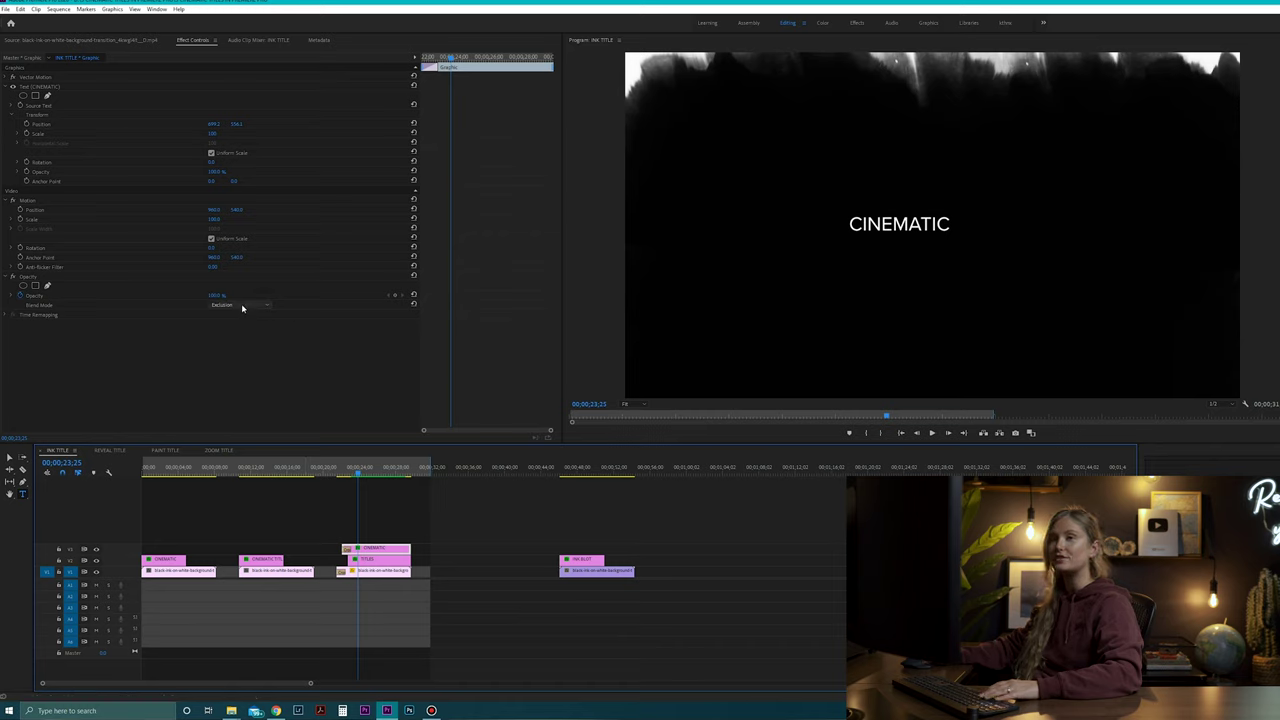
left_click(388, 560)
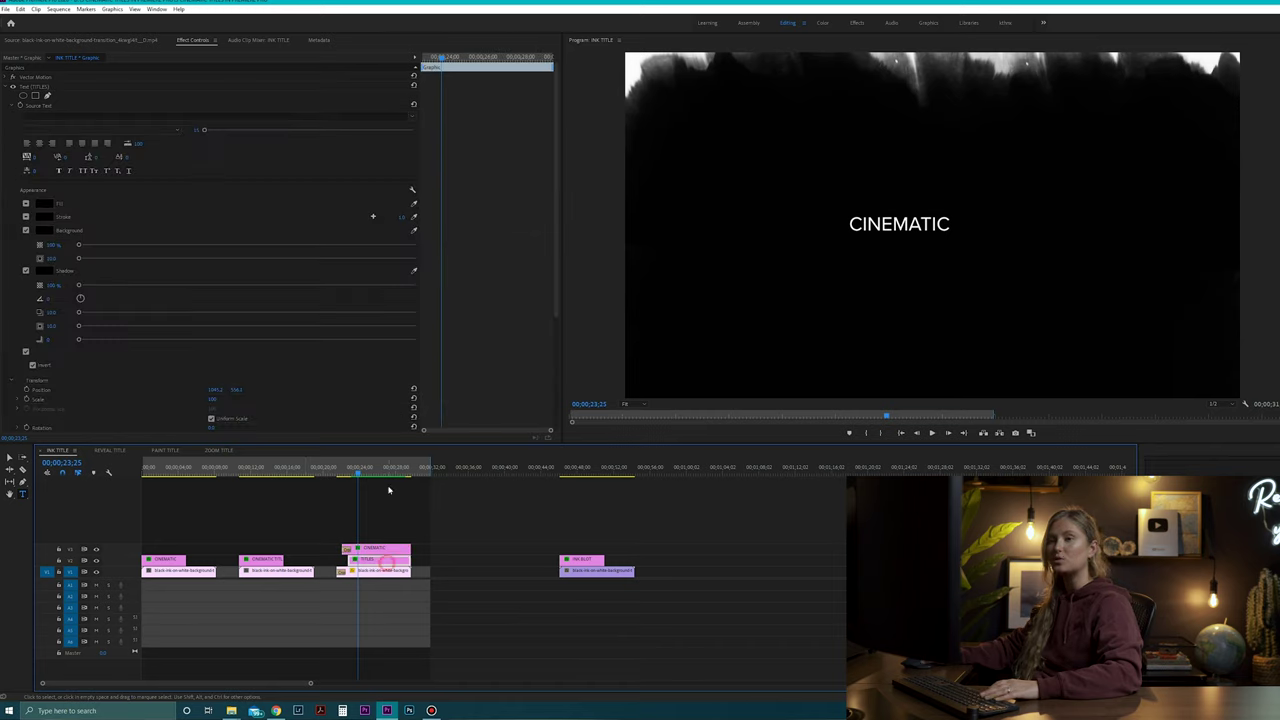
left_click(8, 88)
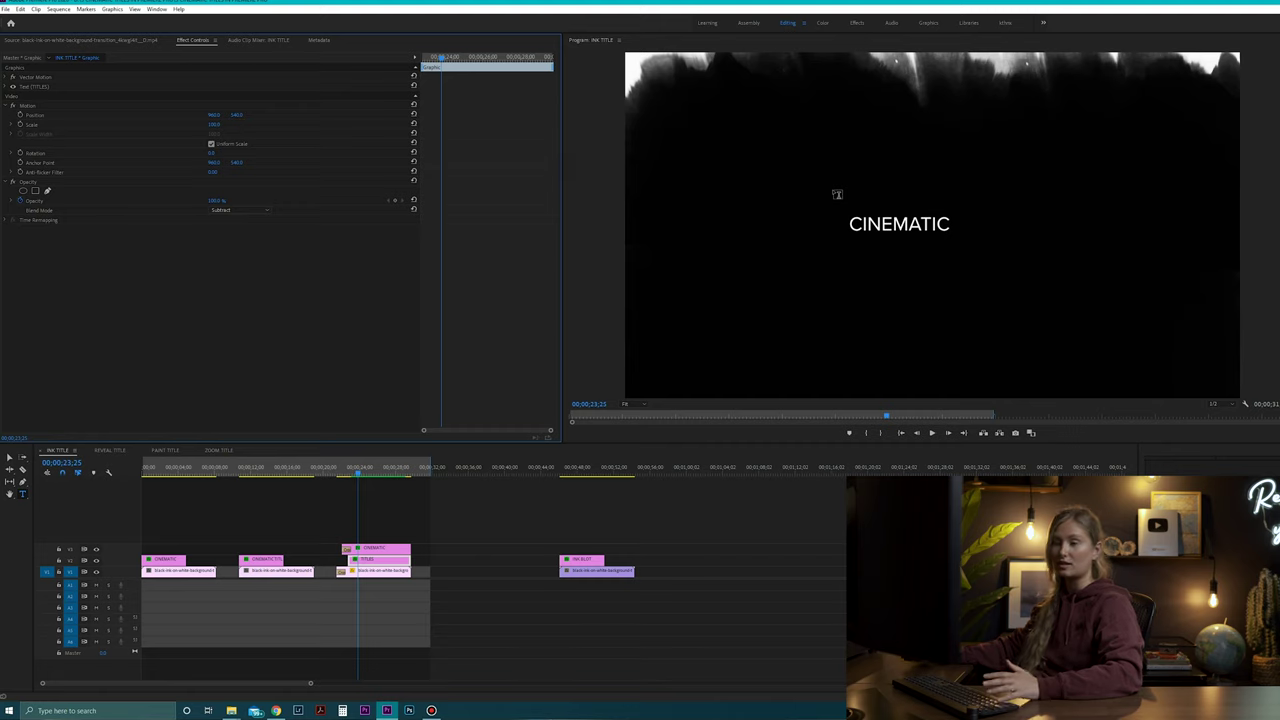
Split the INK BLOT title into stacked layers, INK on V3 and BLOT on V2, both spanning the ink clip, and preview them.
left_click_drag(565, 465, 588, 463)
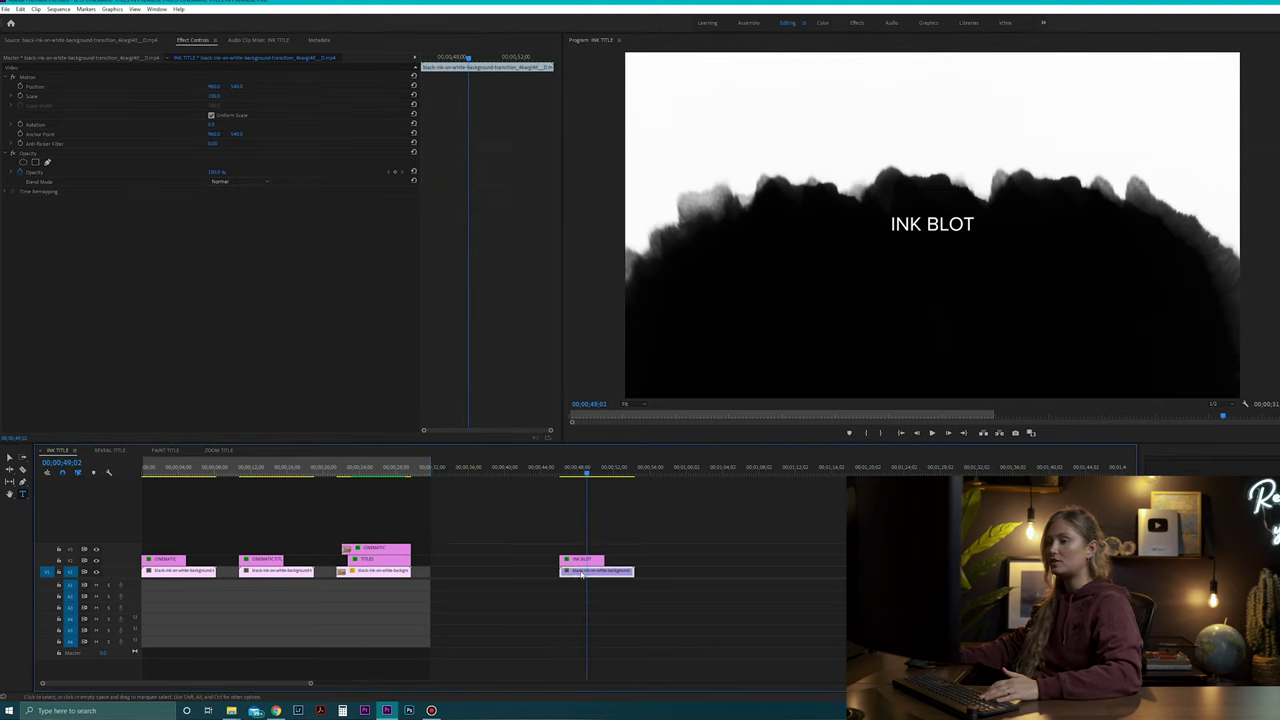
left_click_drag(581, 551, 657, 579)
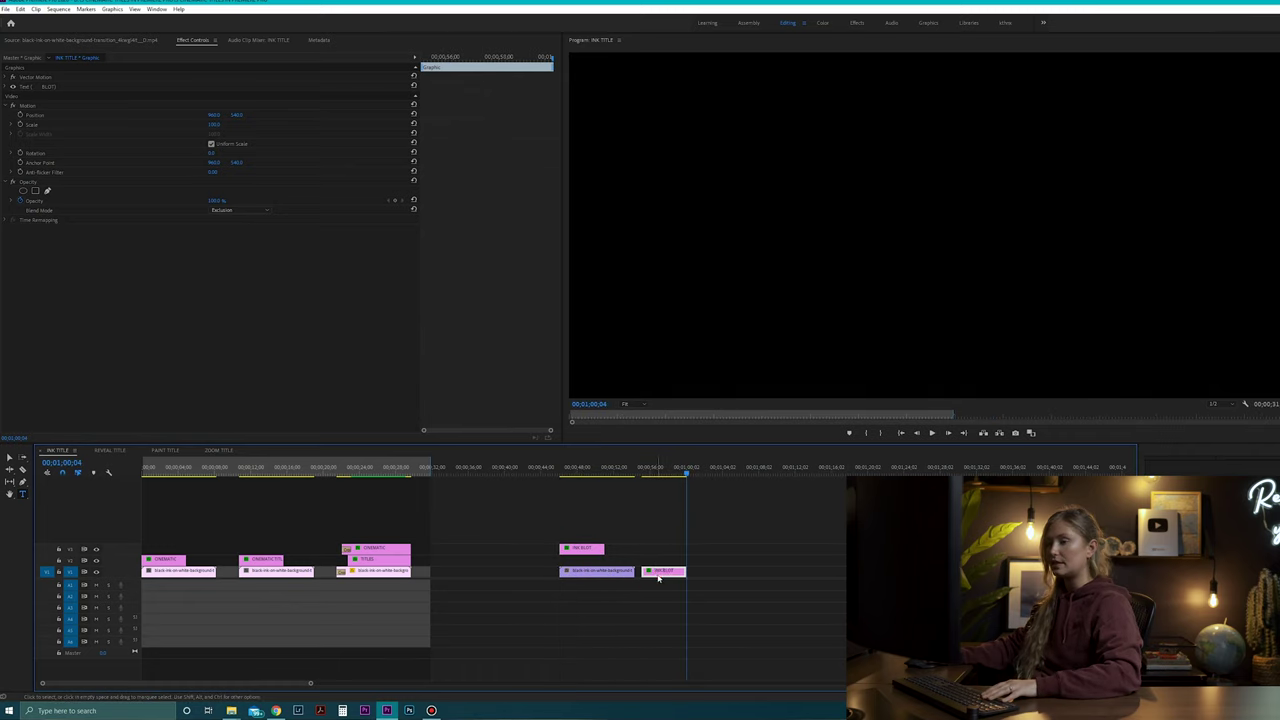
key("ctrl+z")
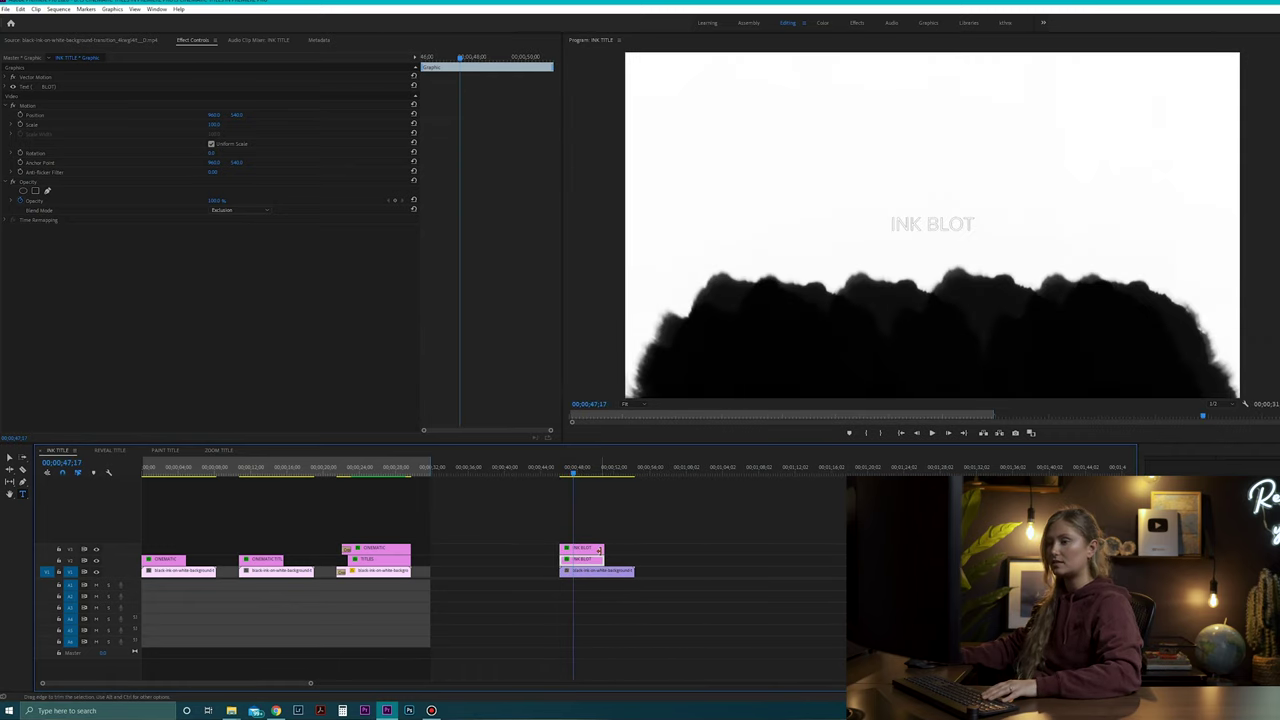
left_click_drag(601, 550, 633, 551)
left_click(605, 562)
left_click(596, 474)
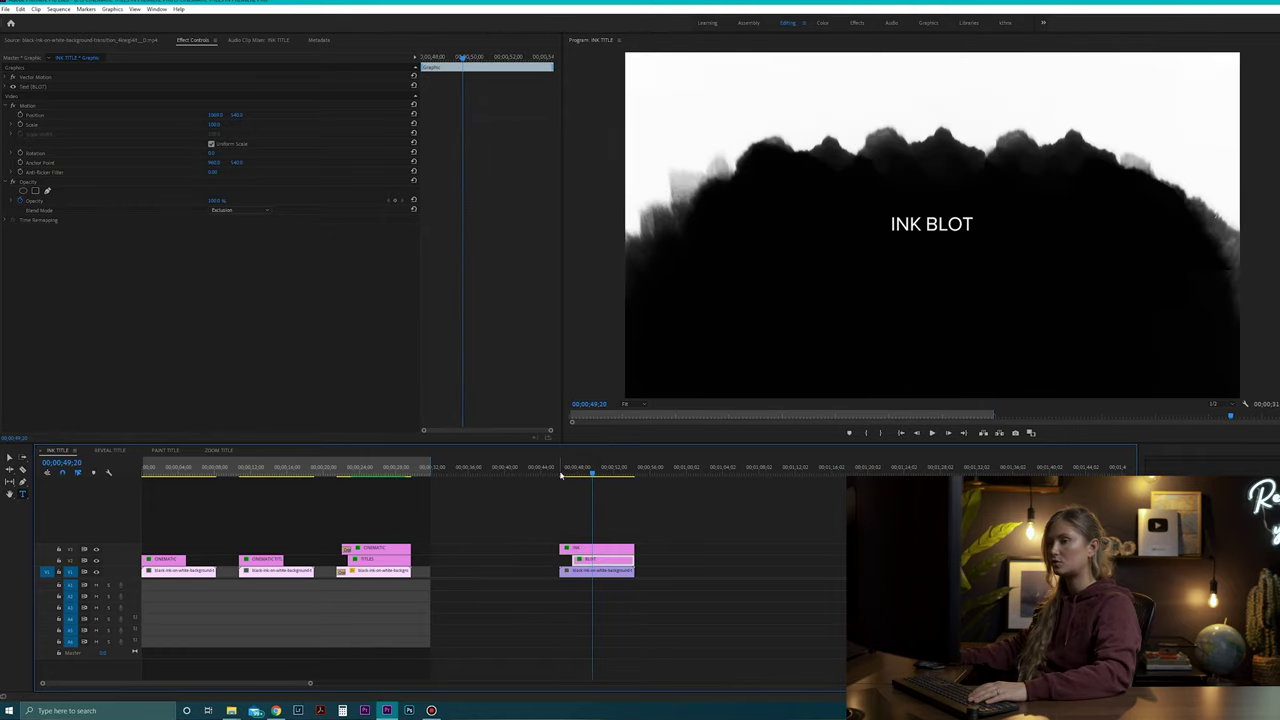
left_click(559, 474)
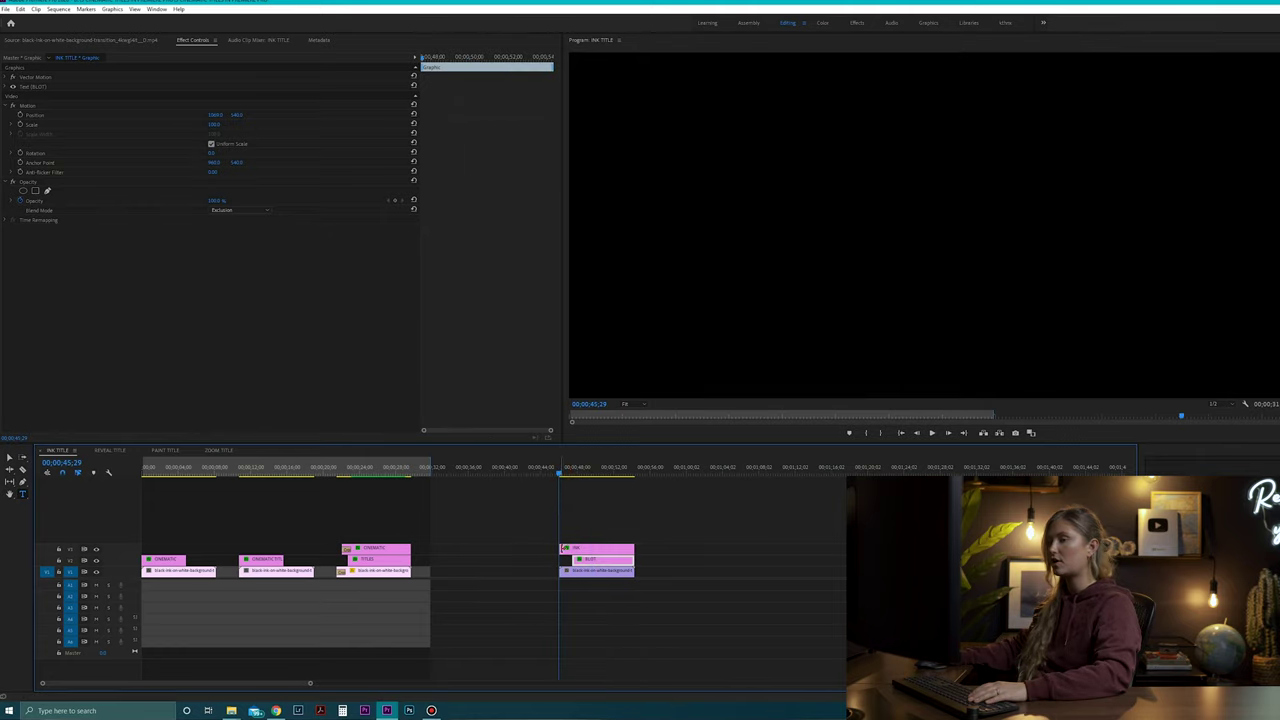
key("space")
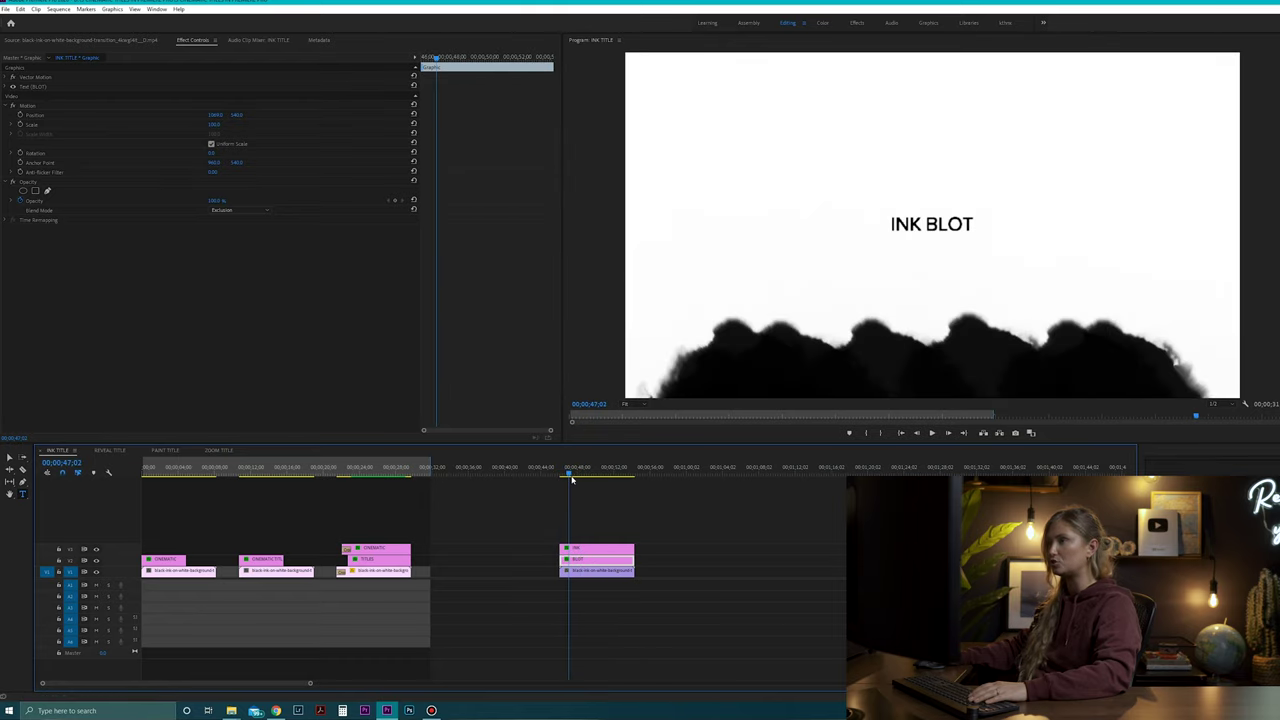
left_click(583, 474)
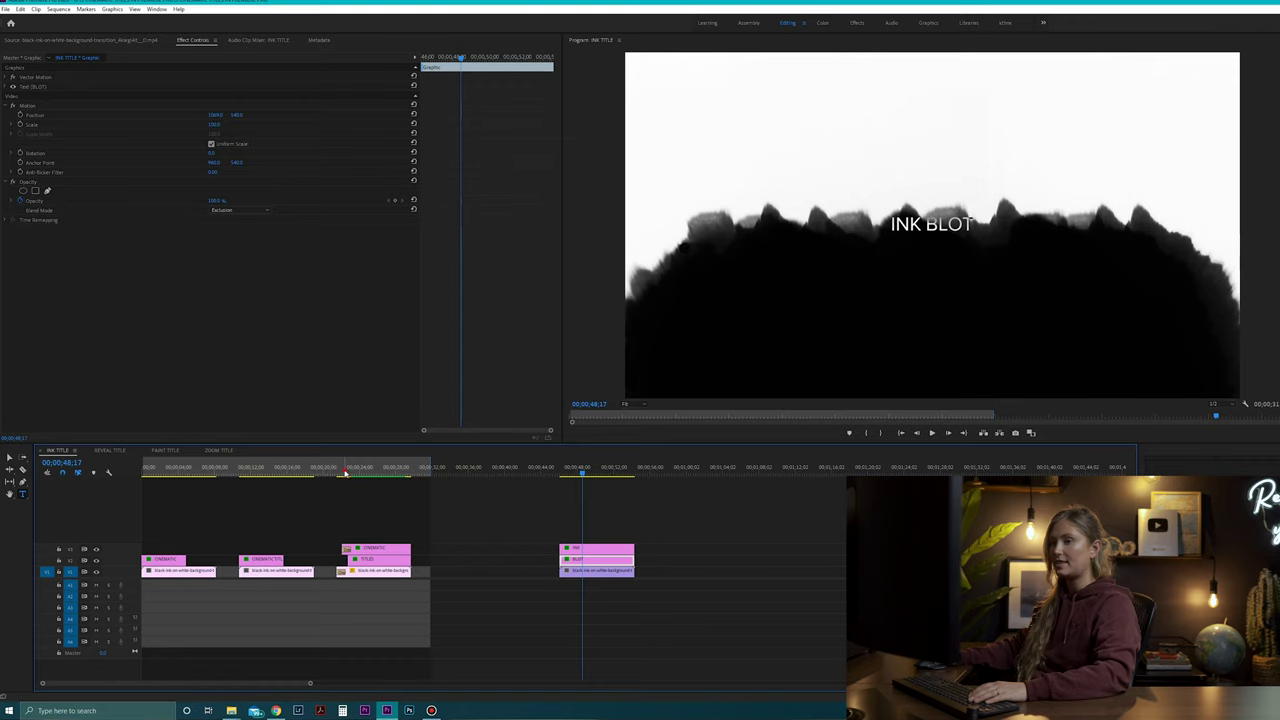
Play back the third CINEMATIC TITLES example and compare it with the layered INK BLOT title.
left_click(346, 473)
key("space")
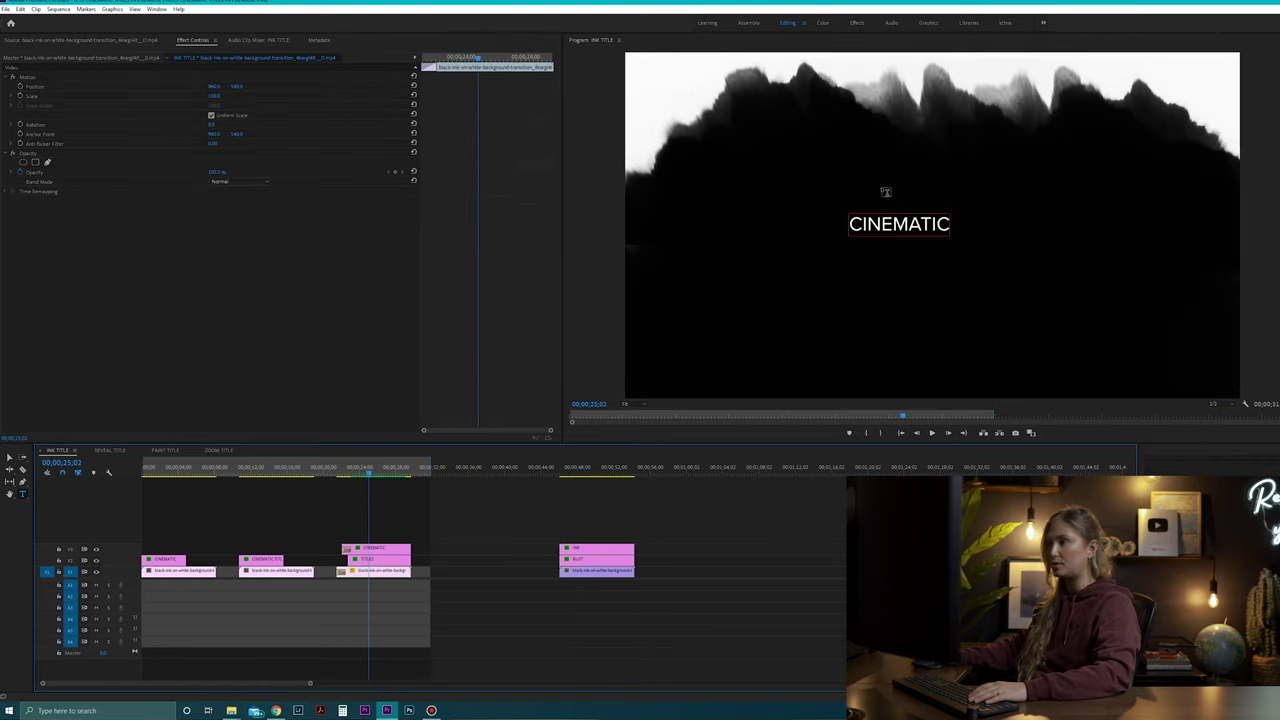
left_click(566, 469)
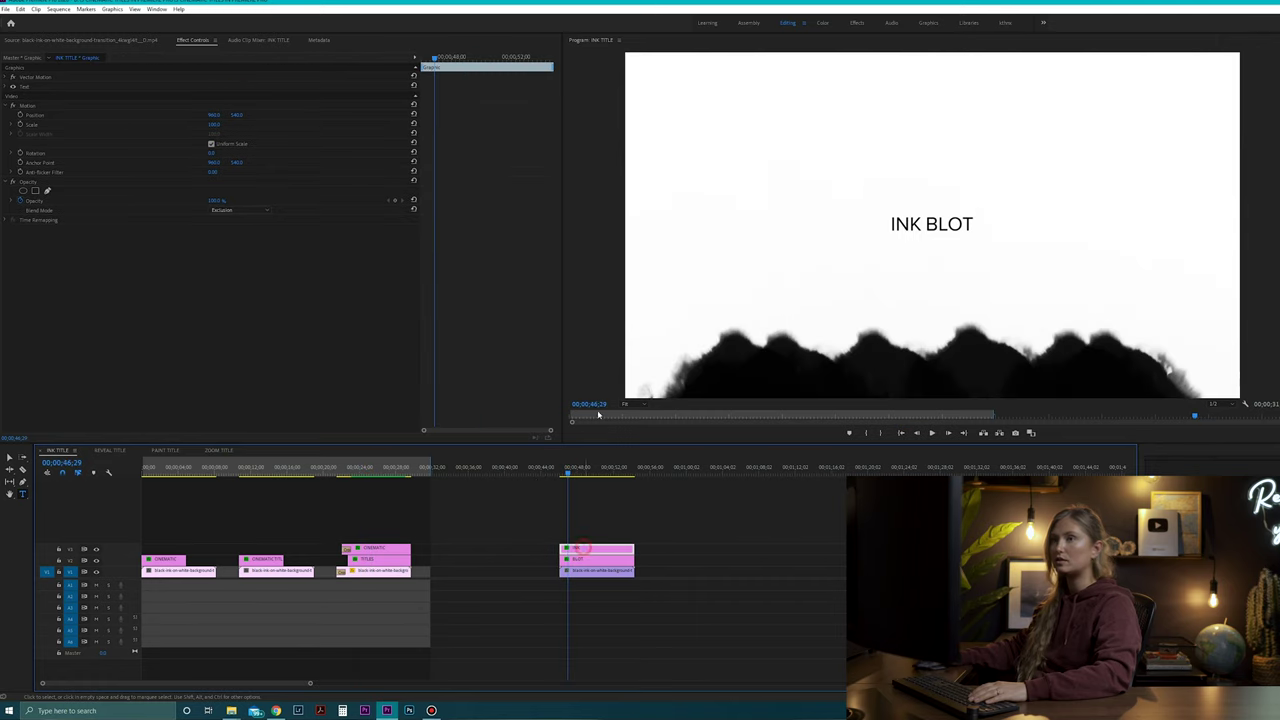
key("space")
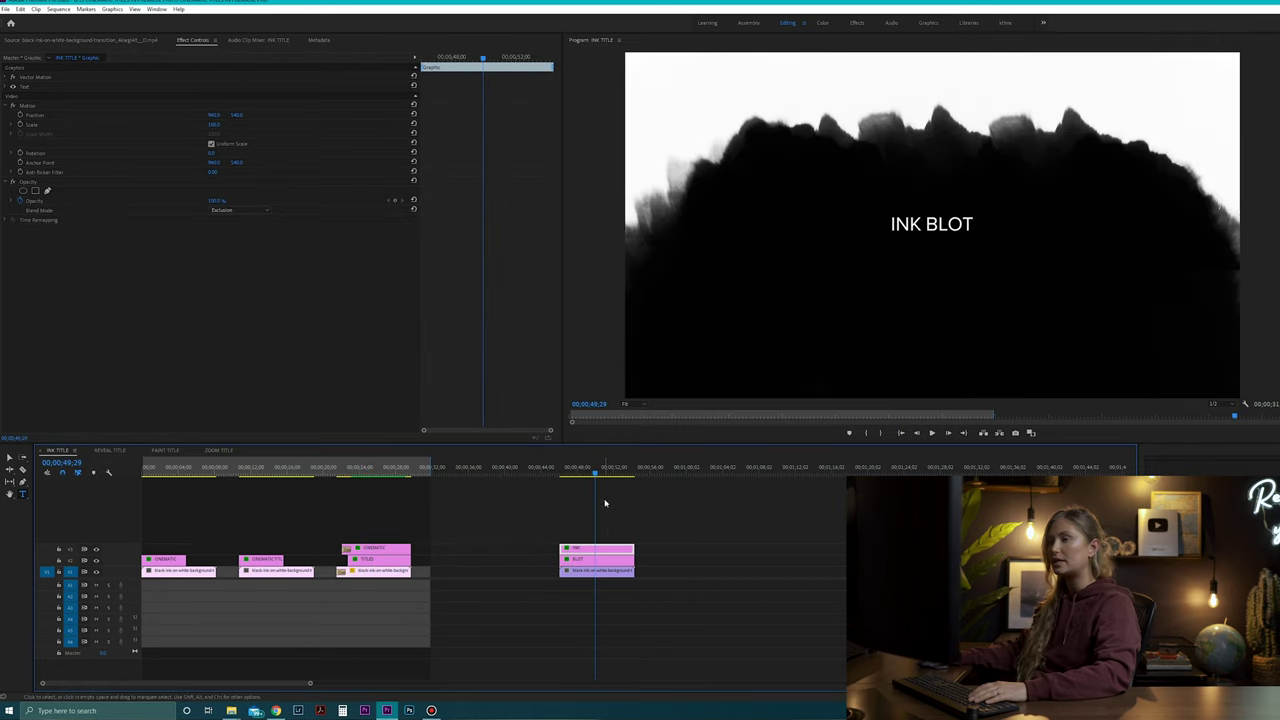
Set the BLOT layer's blend mode to Normal and its text fill to black (000000).
left_click(226, 211)
left_click(245, 216)
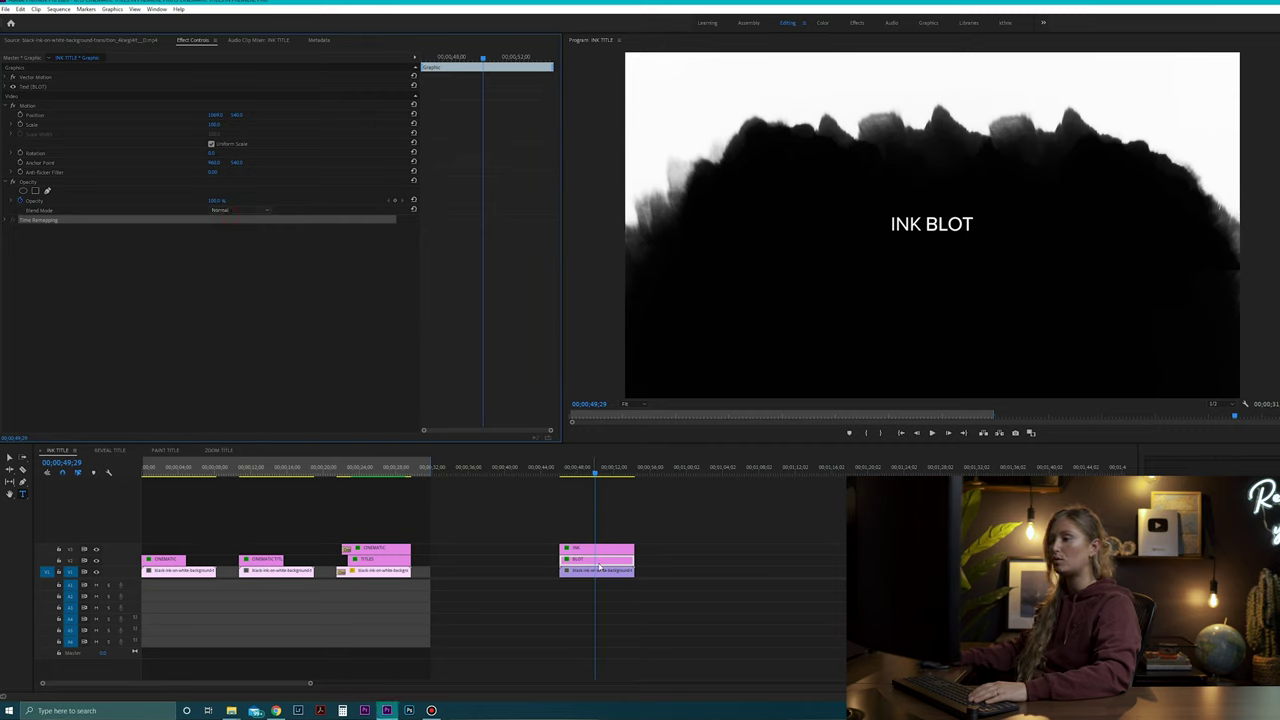
left_click(957, 226)
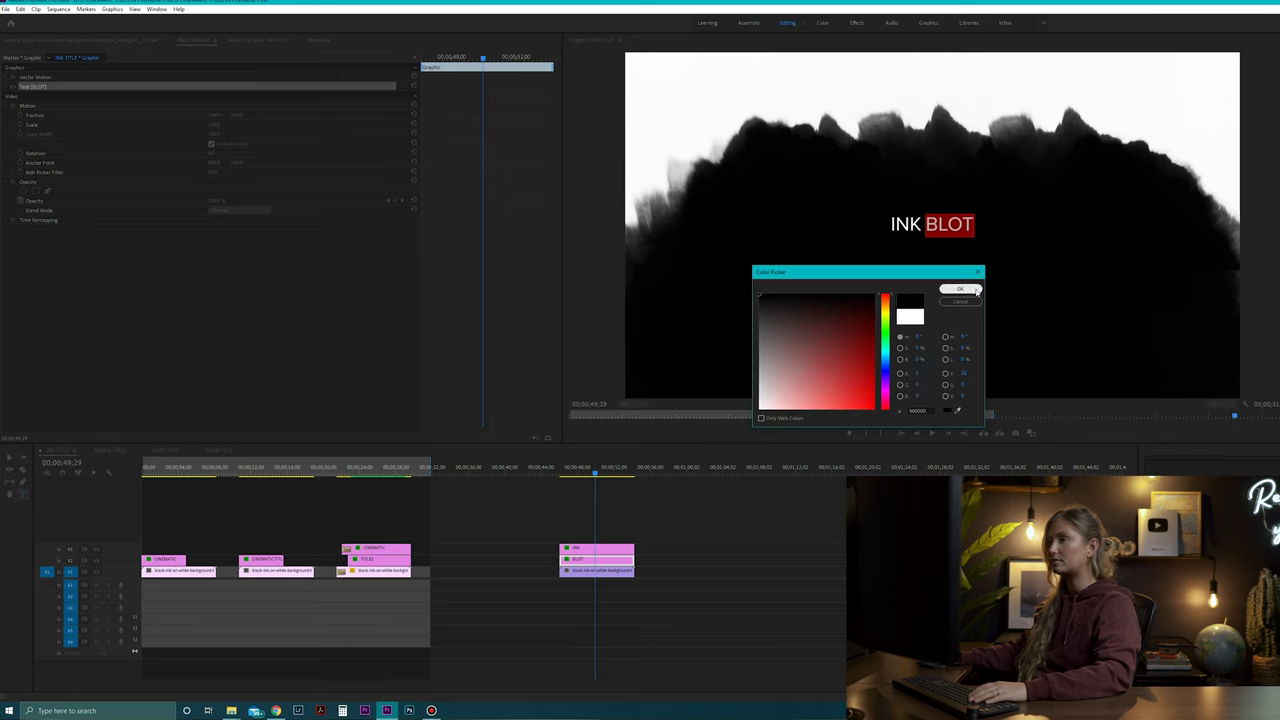
left_click(975, 291)
Reverse the speed of the ink clip beneath the INK and BLOT layers and play back the result.
left_click(593, 572)
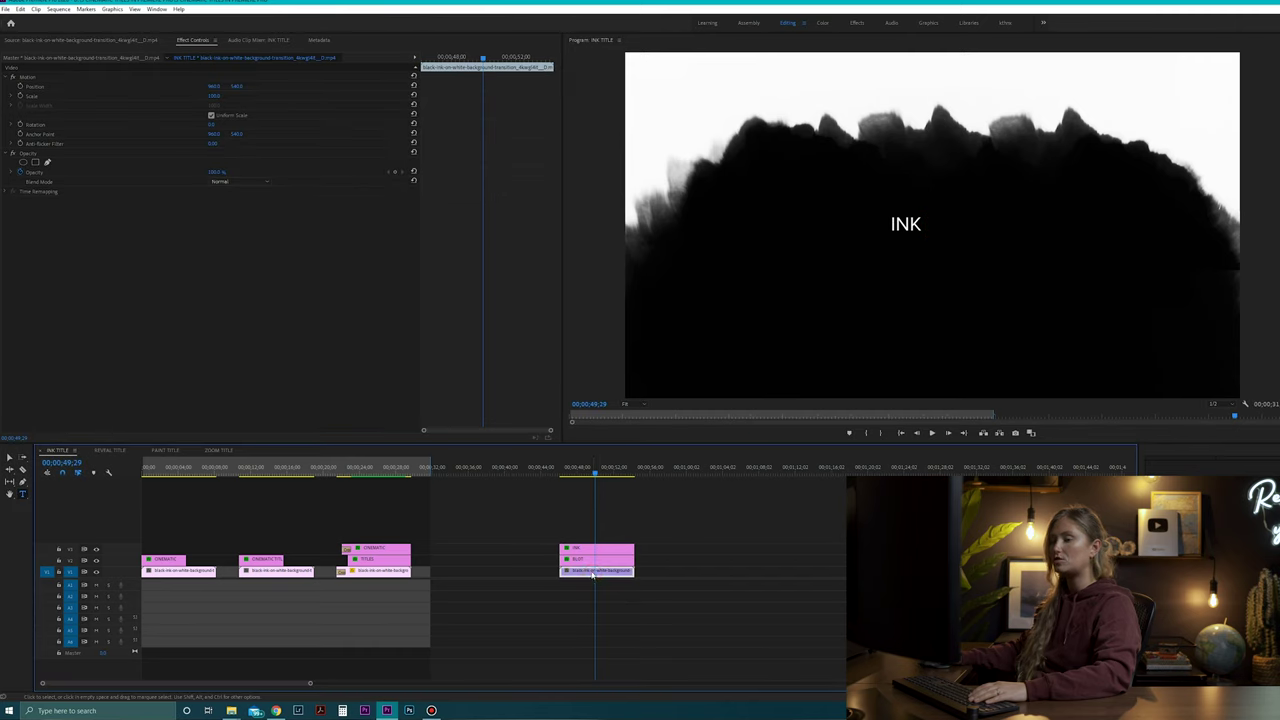
right_click(593, 574)
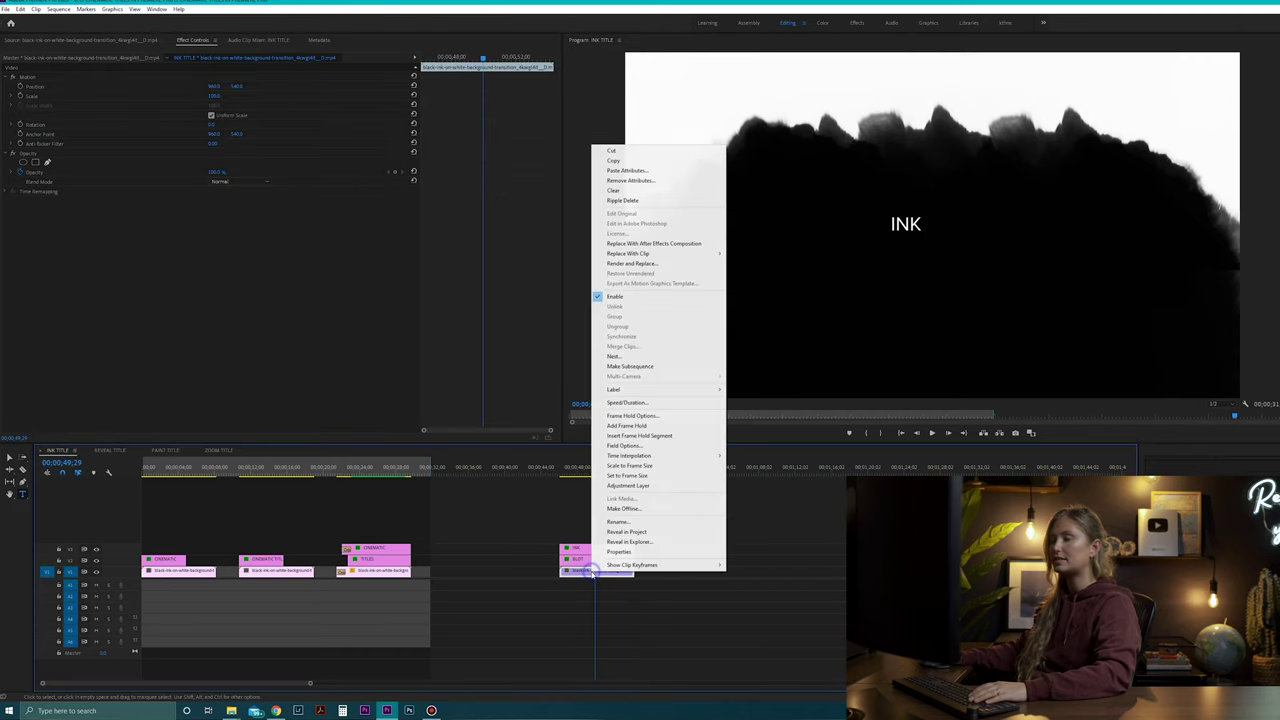
left_click(634, 403)
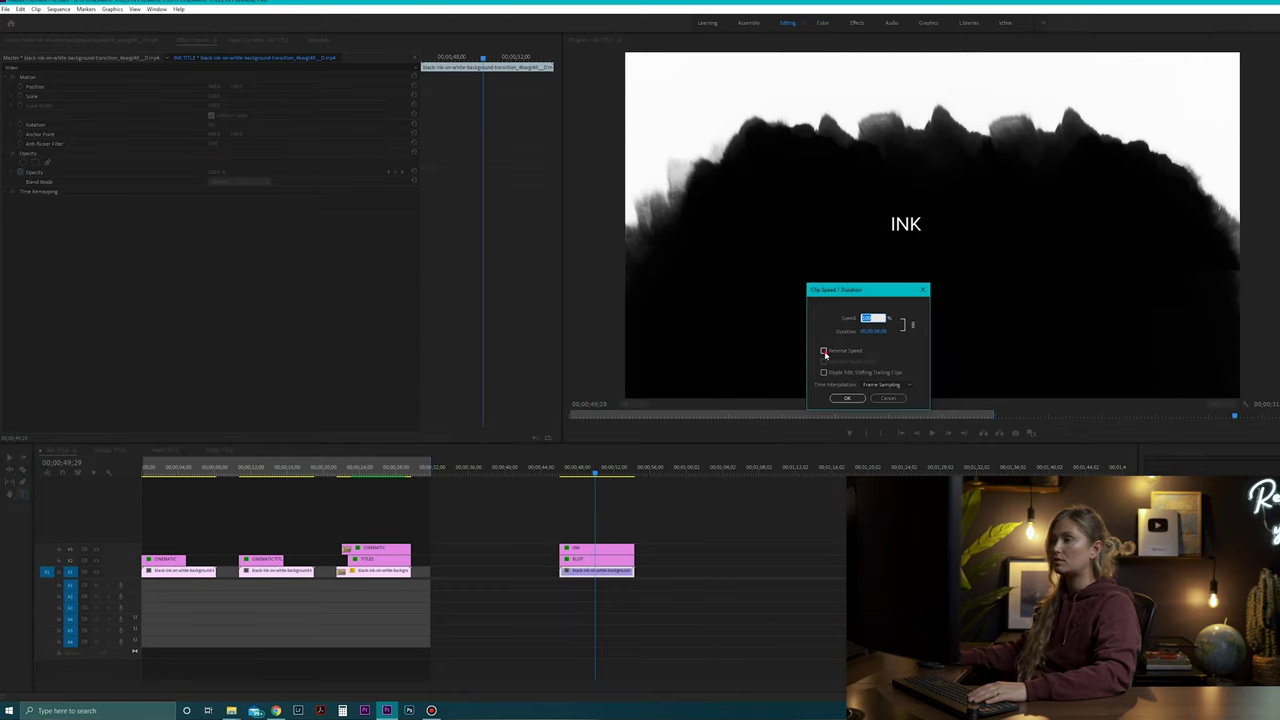
left_click(824, 352)
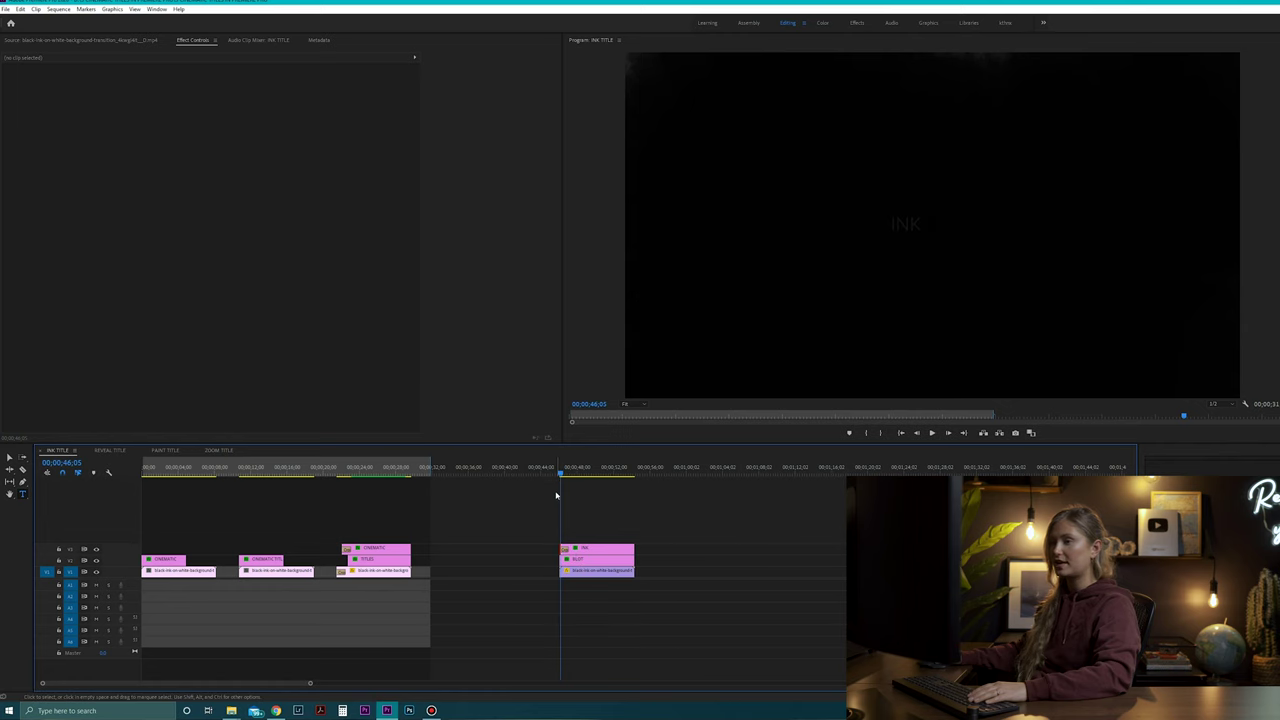
key("space")
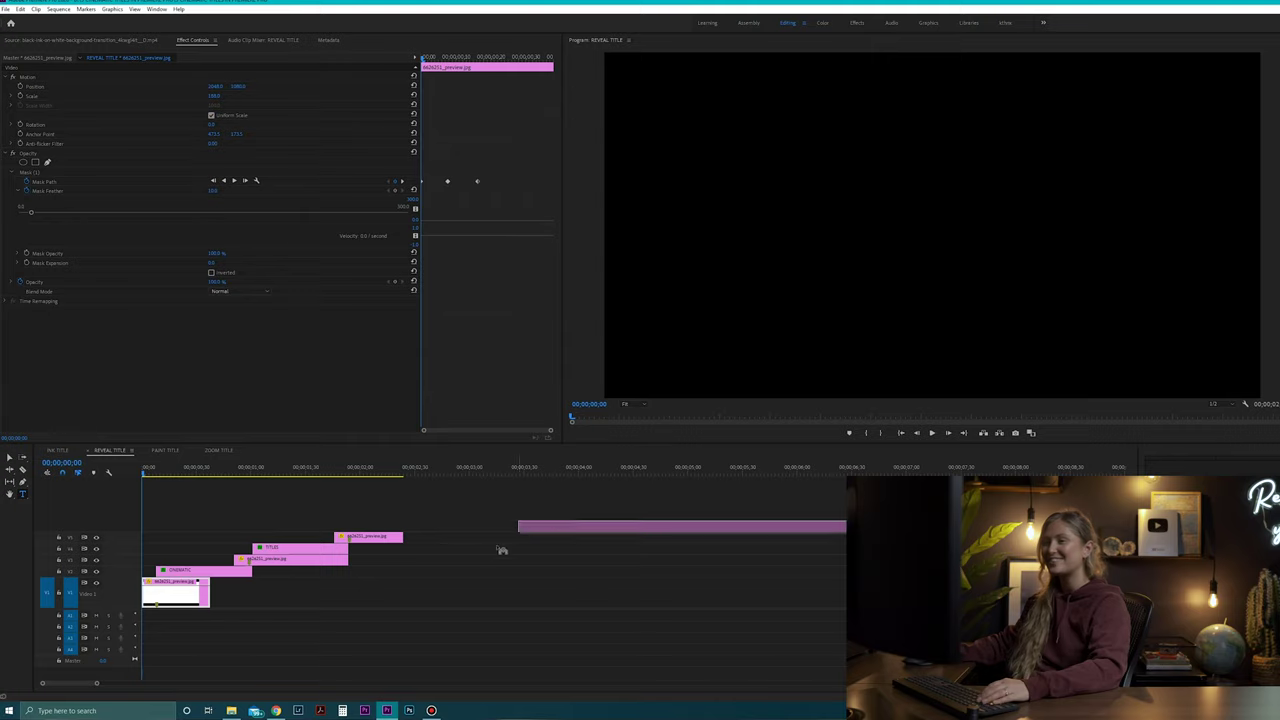
Place the white image clip on V3 of the REVEAL TITLE sequence, starting at about 00;00;03;07, and select it at its first frame.
left_click_drag(516, 526, 484, 556)
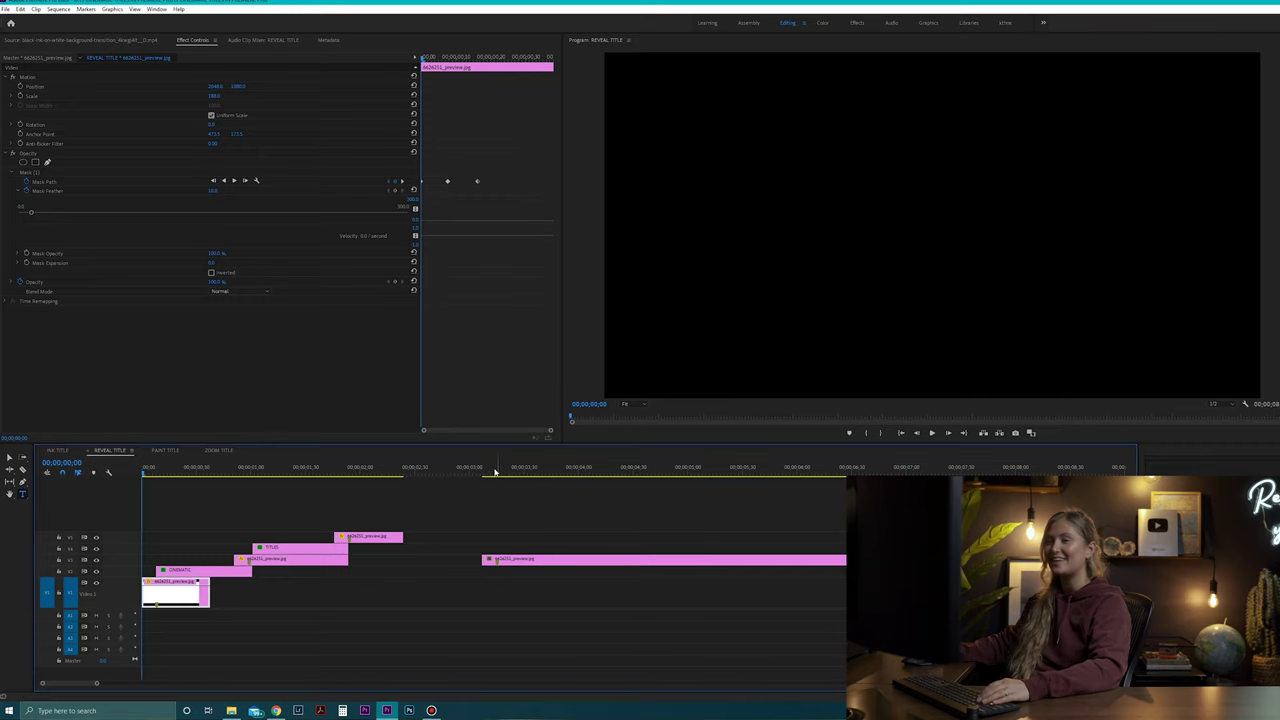
left_click(491, 468)
left_click_drag(491, 470, 482, 504)
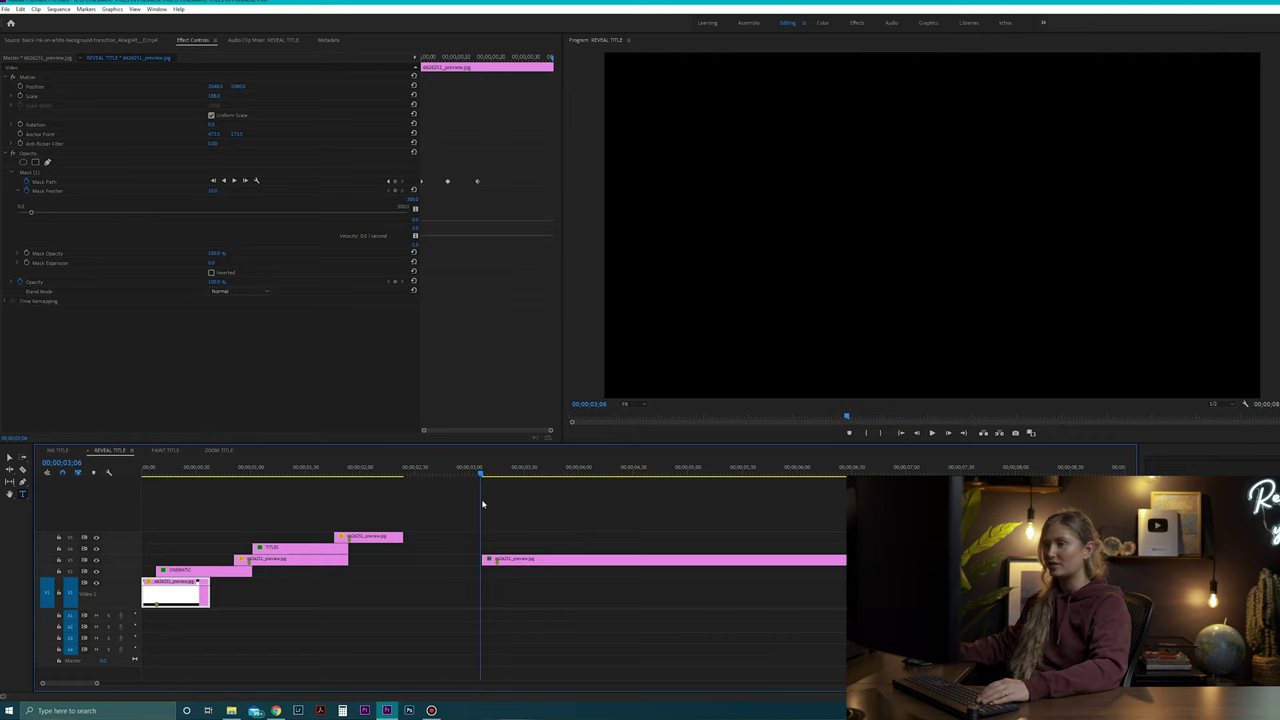
left_click(506, 520)
key("Right")
left_click(516, 558)
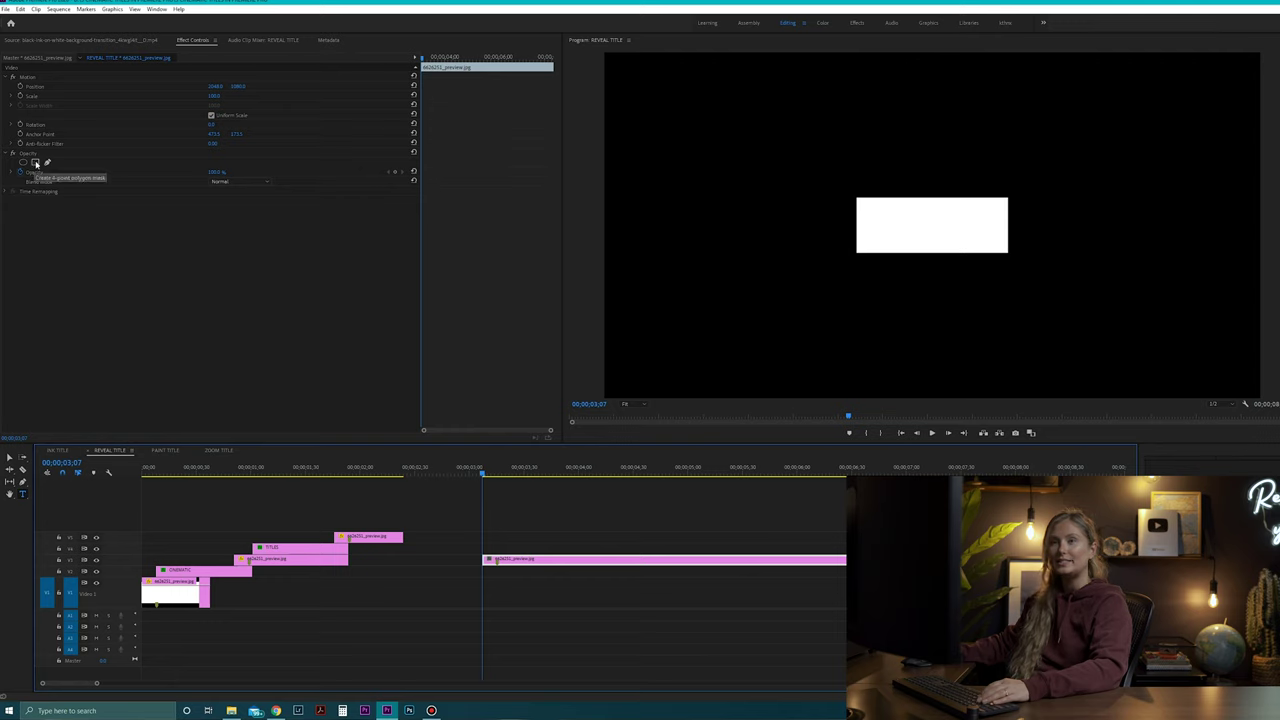
Add a four-point polygon opacity mask to the white clip and enlarge it to enclose the whole white rectangle.
left_click(35, 163)
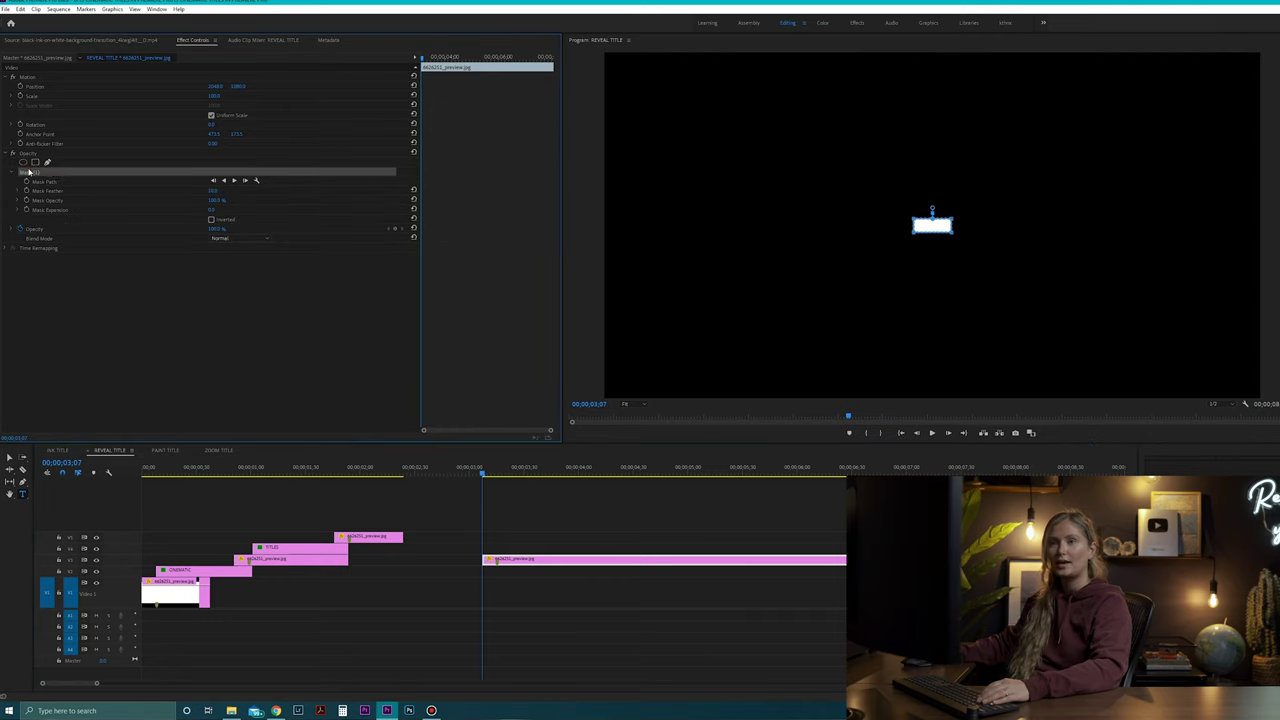
left_click(952, 233)
left_click_drag(990, 253, 1069, 267)
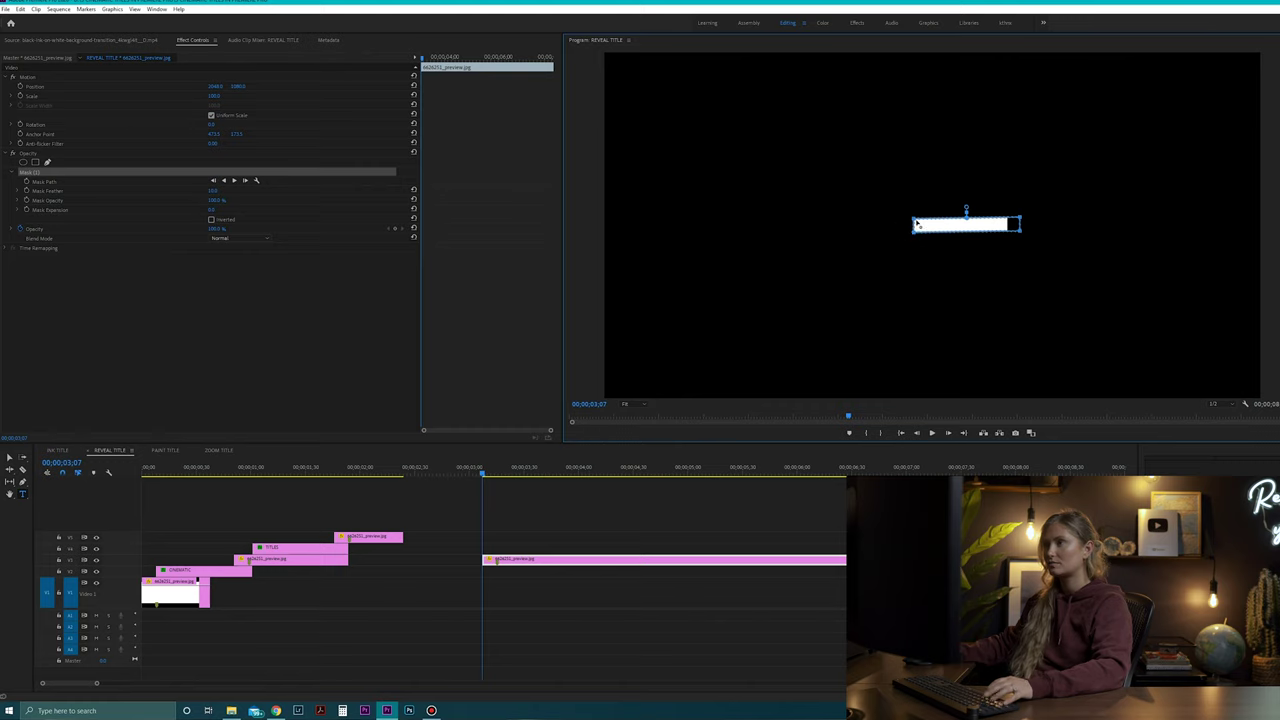
left_click_drag(914, 232, 854, 228)
left_click_drag(1020, 211, 1019, 236)
left_click_drag(869, 235, 869, 254)
mouse_move(1012, 222)
left_mouse_down()
mouse_move(1011, 198)
mouse_move(1006, 230)
left_mouse_up()
left_click_drag(847, 192, 852, 194)
left_click_drag(1012, 251, 1014, 254)
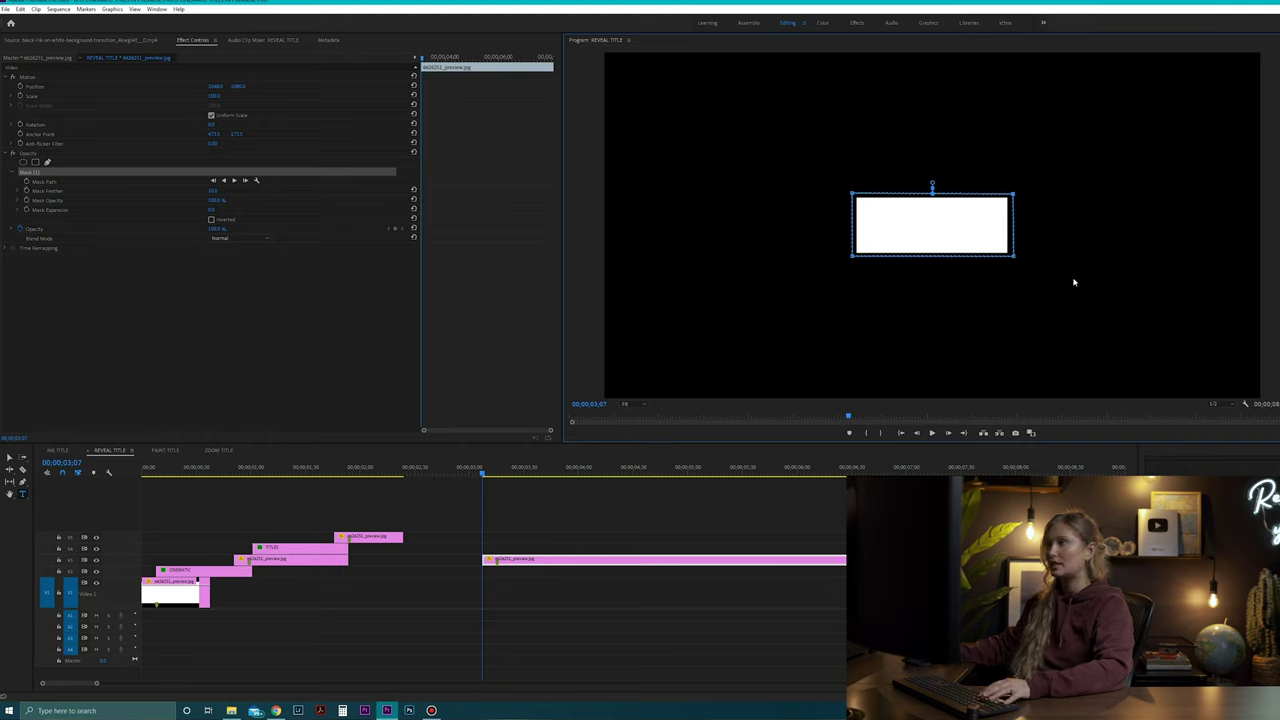
Keyframe the mask path from a sliver at the rectangle's left edge at 03;07 to full width at 03;29, with the clip trimmed to 03;30.
left_click_drag(1015, 259, 863, 256)
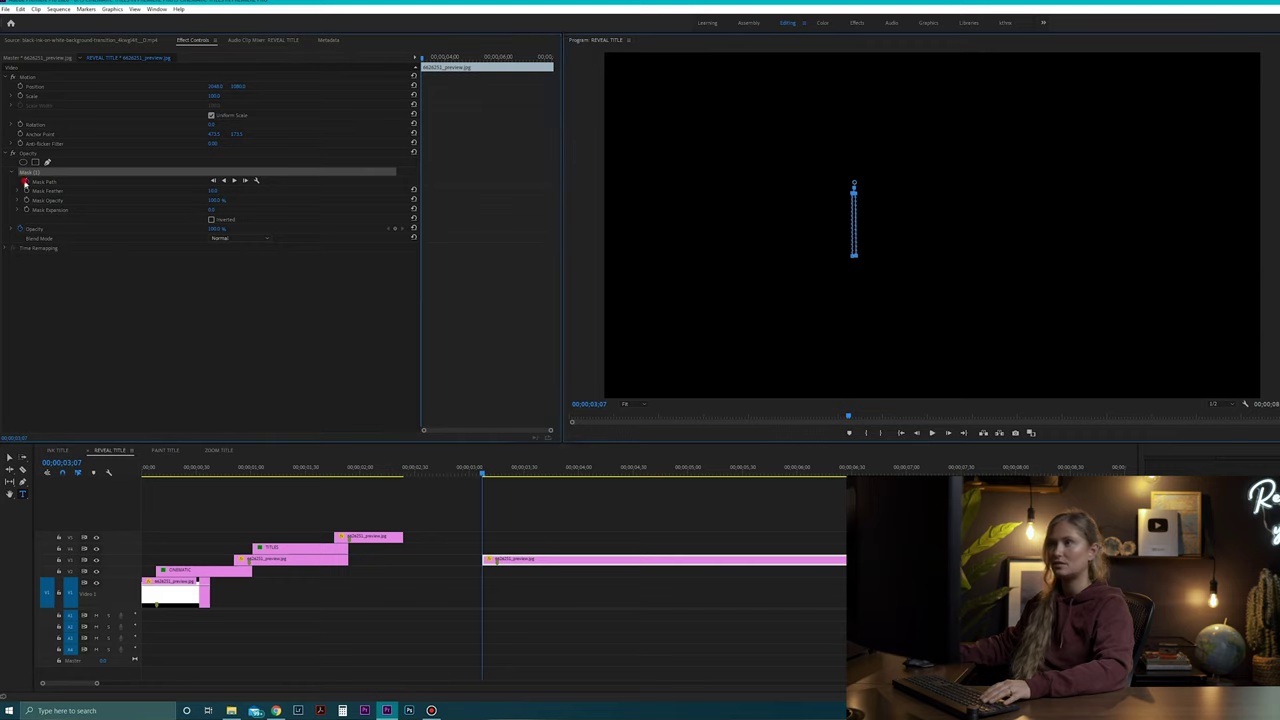
left_click(26, 182)
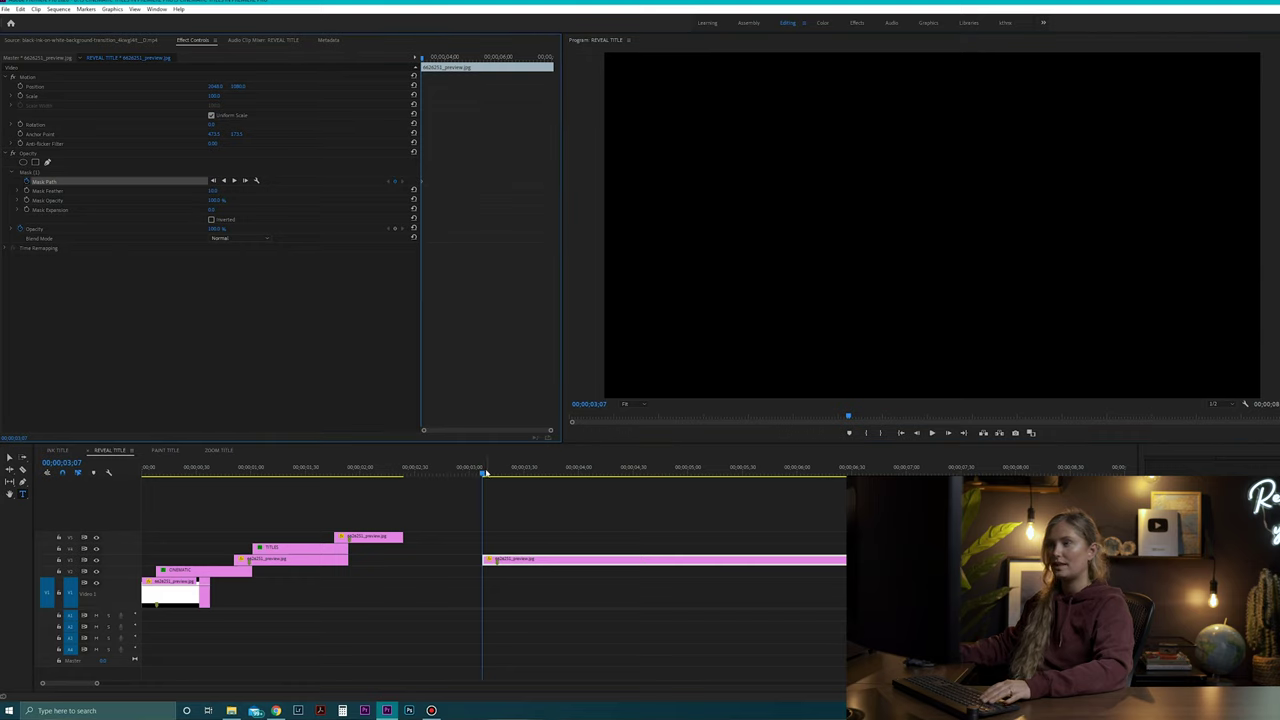
left_click_drag(482, 473, 523, 489)
left_click_drag(1027, 559, 523, 580)
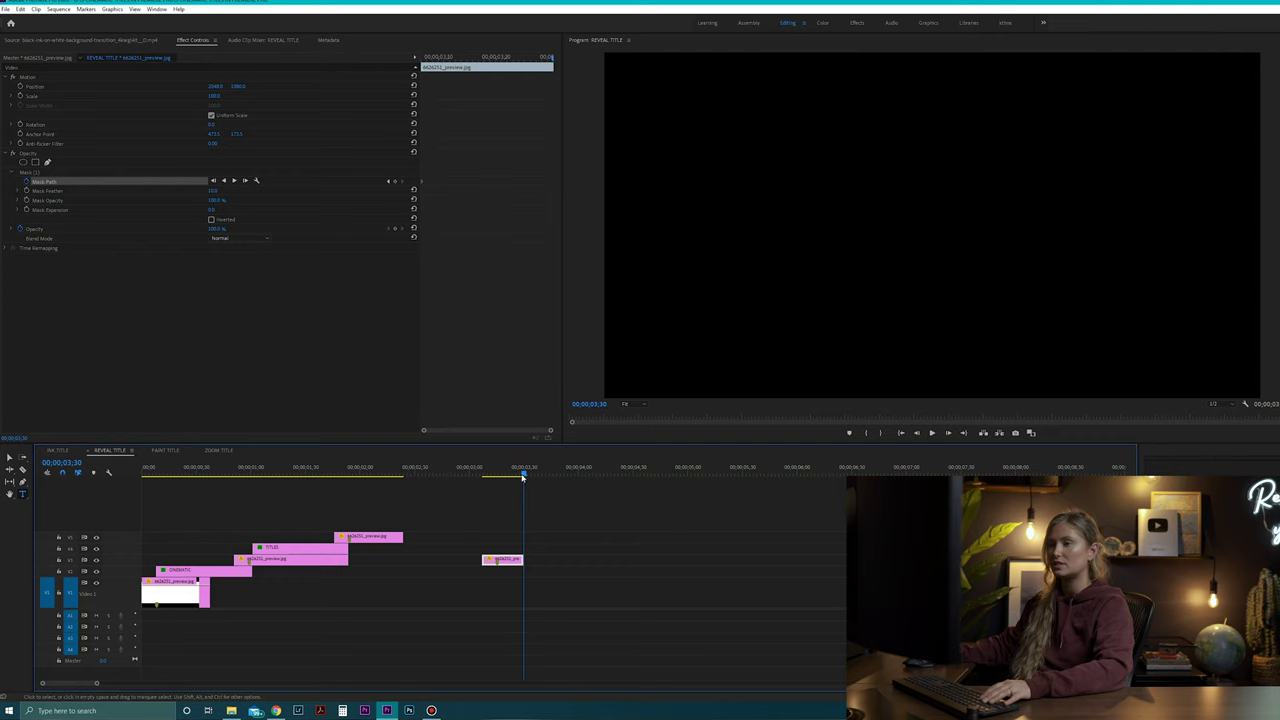
key("Left")
left_click(30, 172)
left_click(854, 194)
left_click(865, 193)
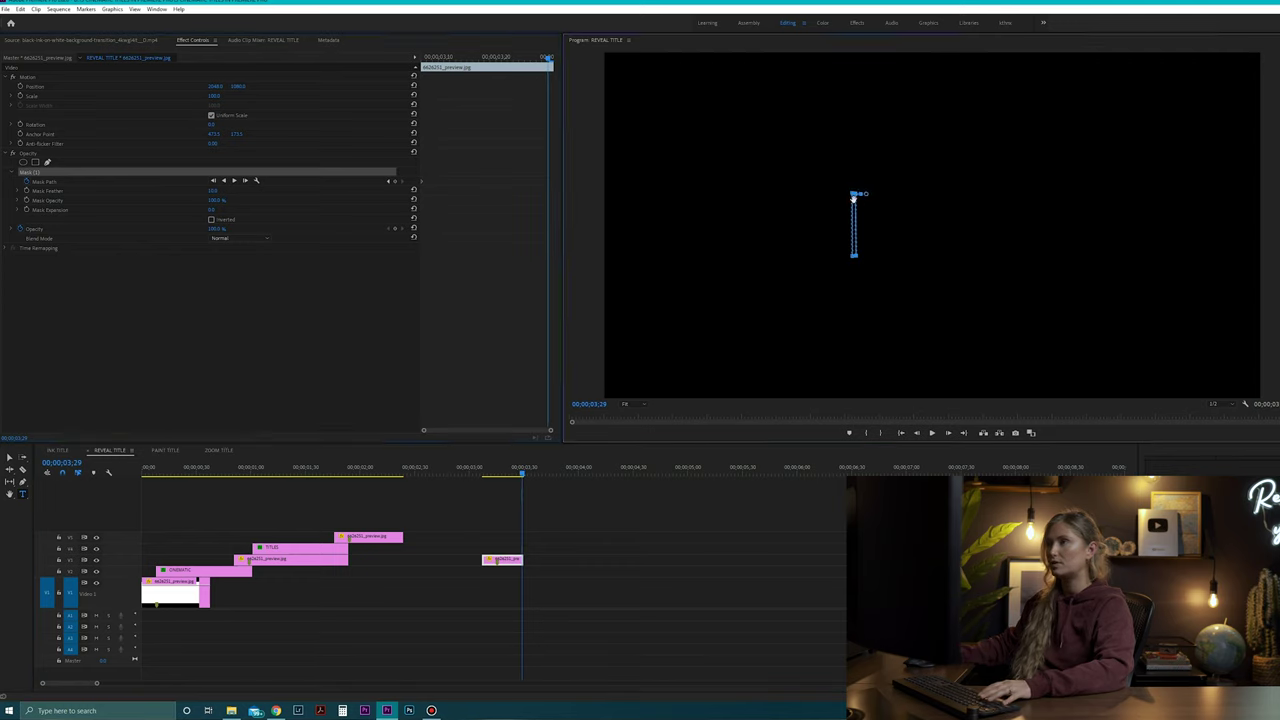
left_click_drag(859, 199, 1015, 197)
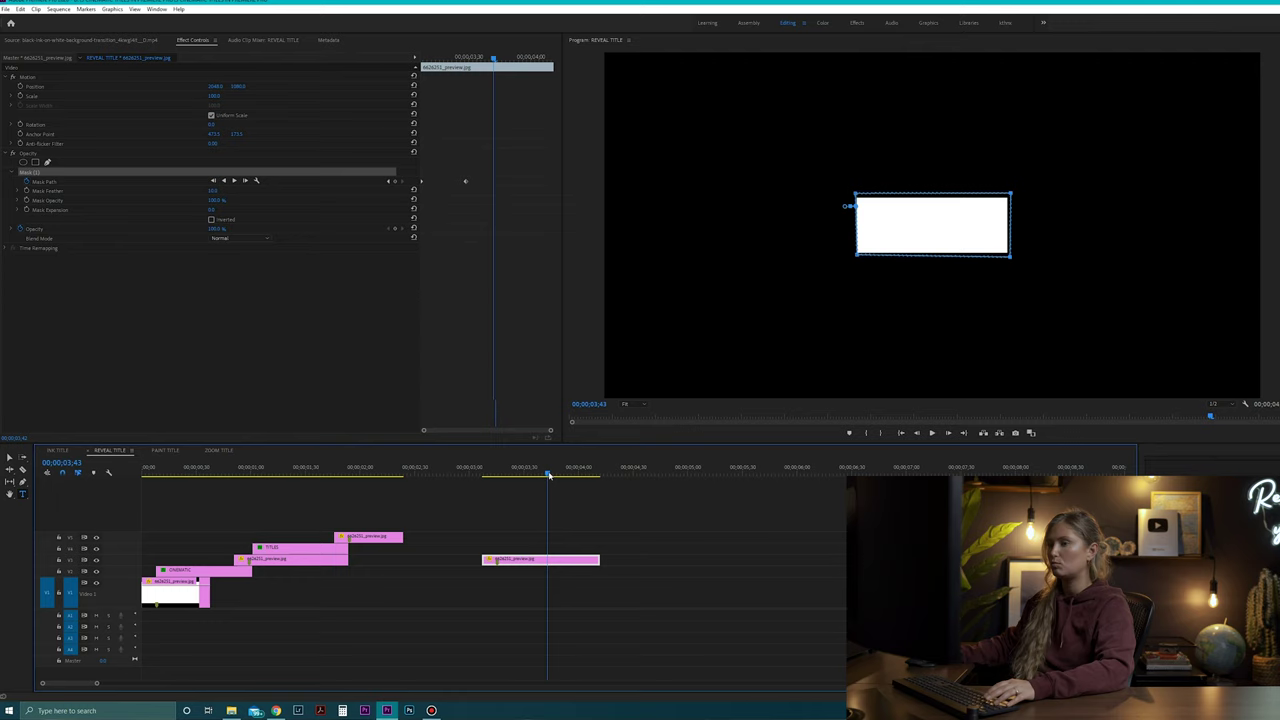
With the white clip extended to 04;12, collapse the mask to the rectangle's right edge at 03;43 and play back the wipe.
left_click(857, 256)
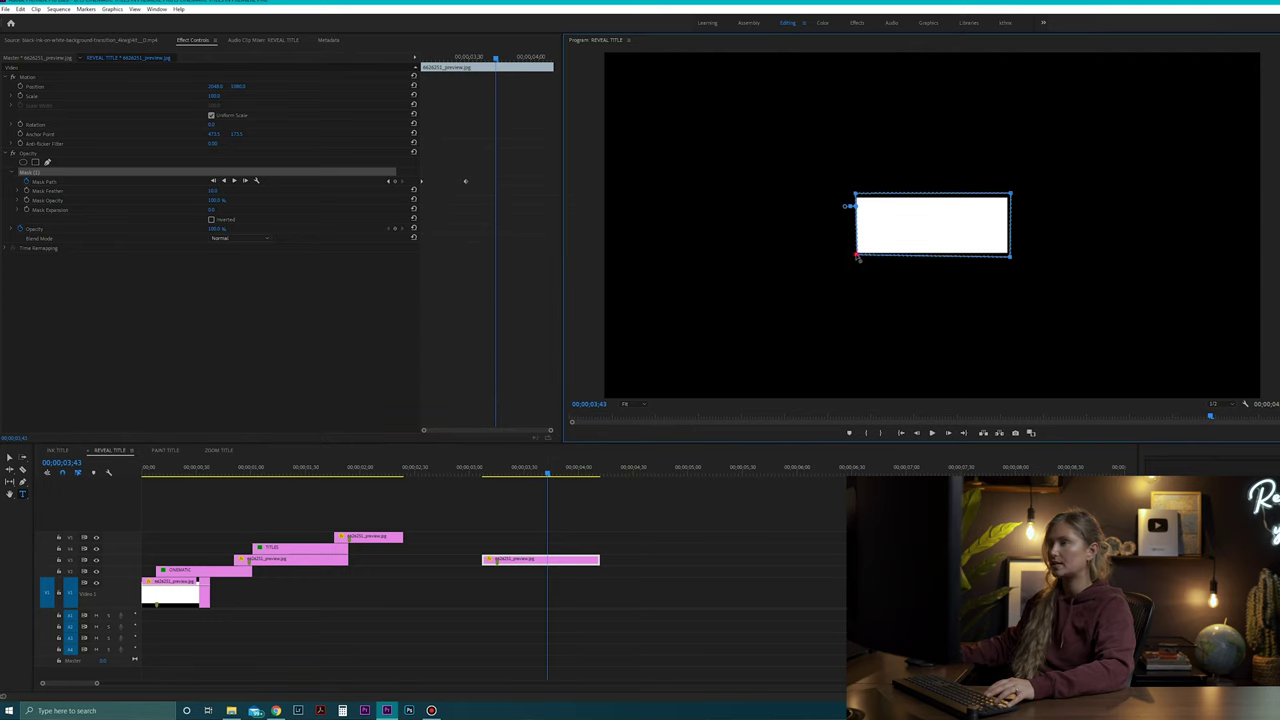
left_click_drag(857, 257, 1002, 261)
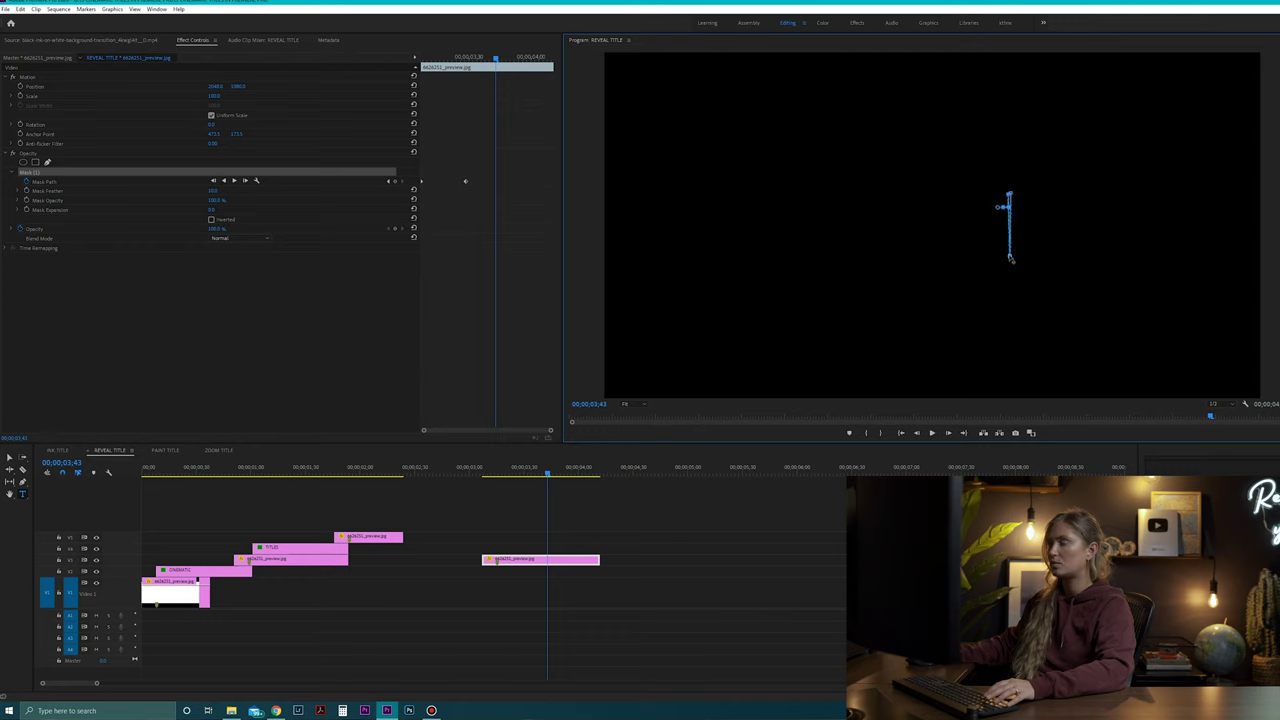
left_click(480, 468)
key("space")
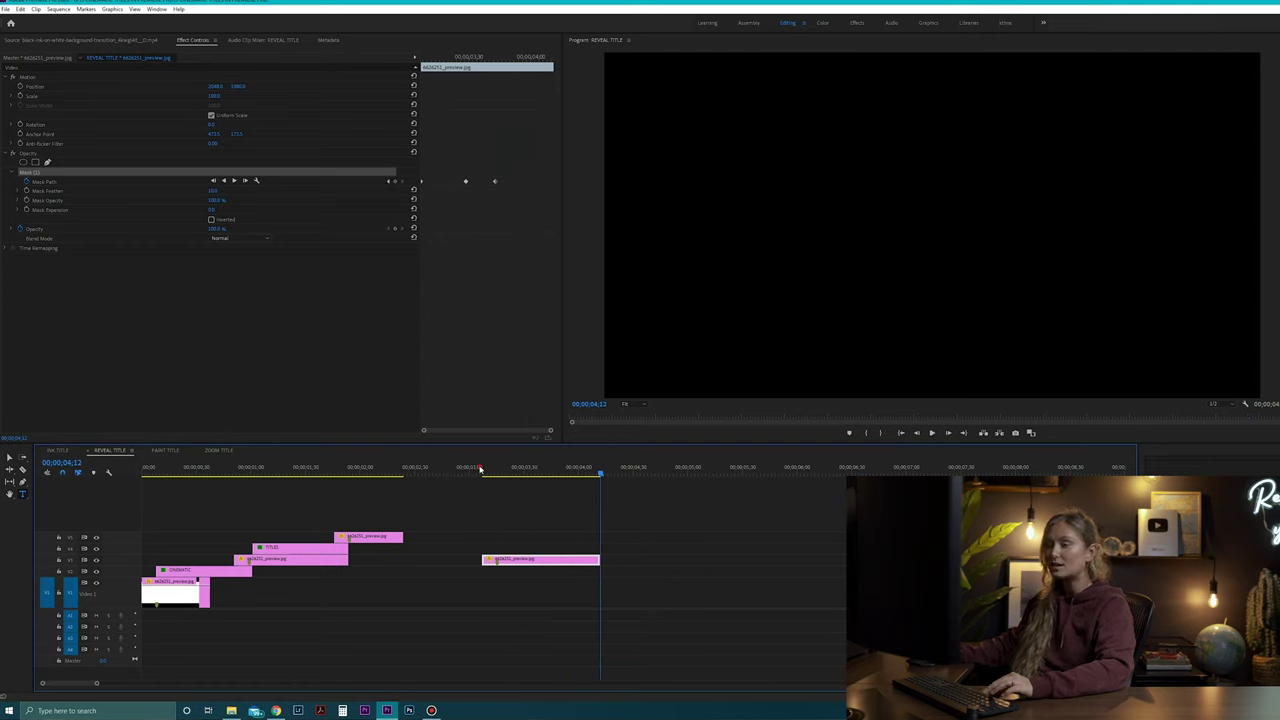
key("space")
Add a centred REVEAL text layer on V4 above the white clip and align its start with that clip at 03;07.
mouse_move(480, 468)
left_mouse_down()
mouse_move(531, 470)
mouse_move(491, 470)
left_mouse_up()
left_click(862, 150)
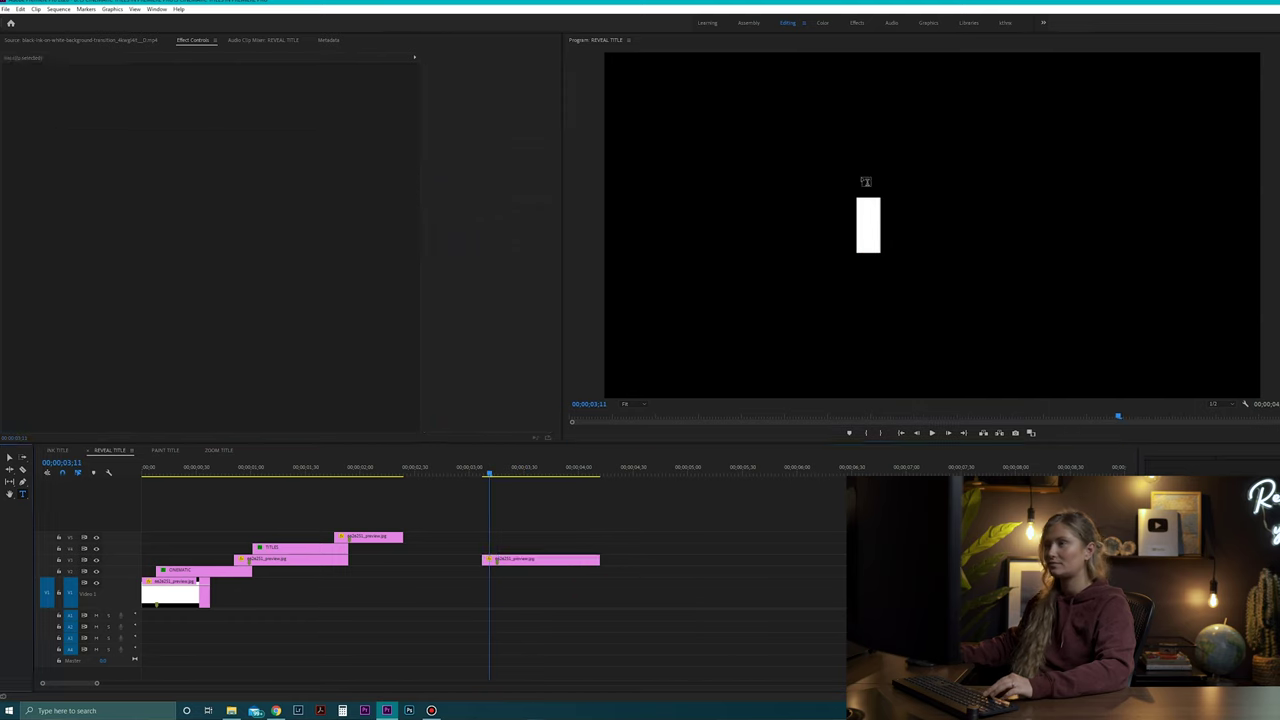
type("REVEAL")
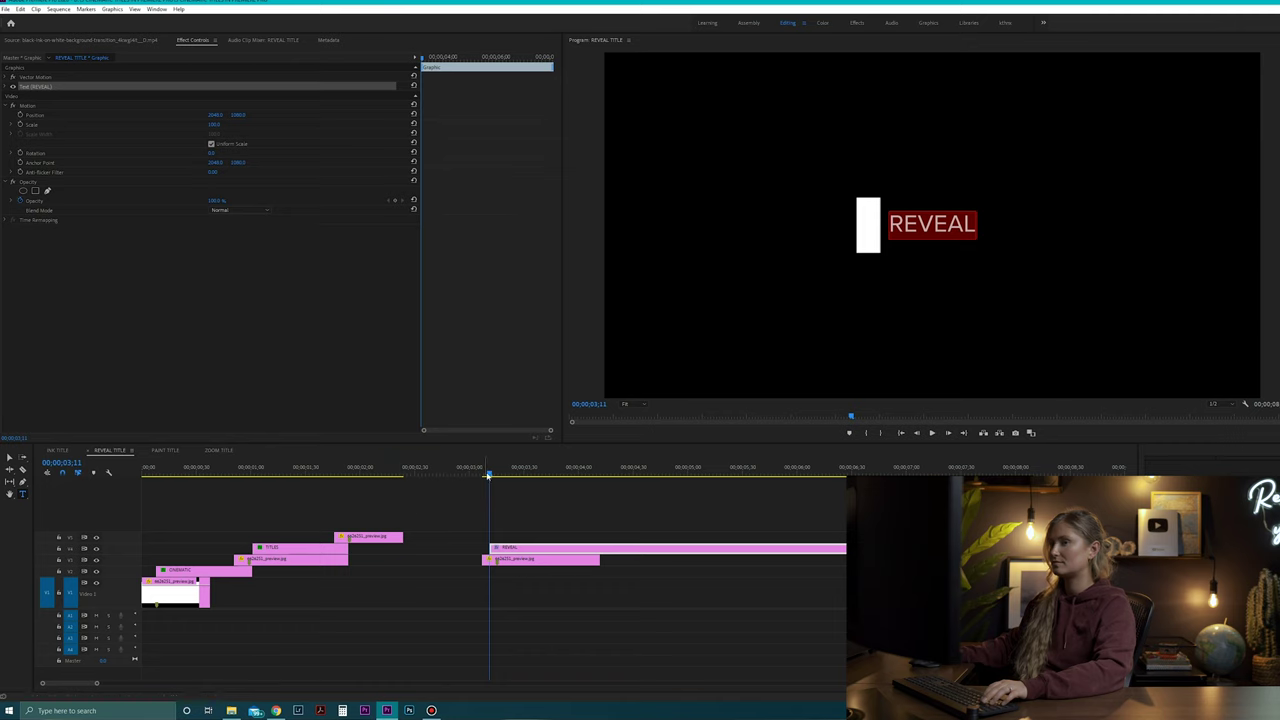
left_click(484, 476)
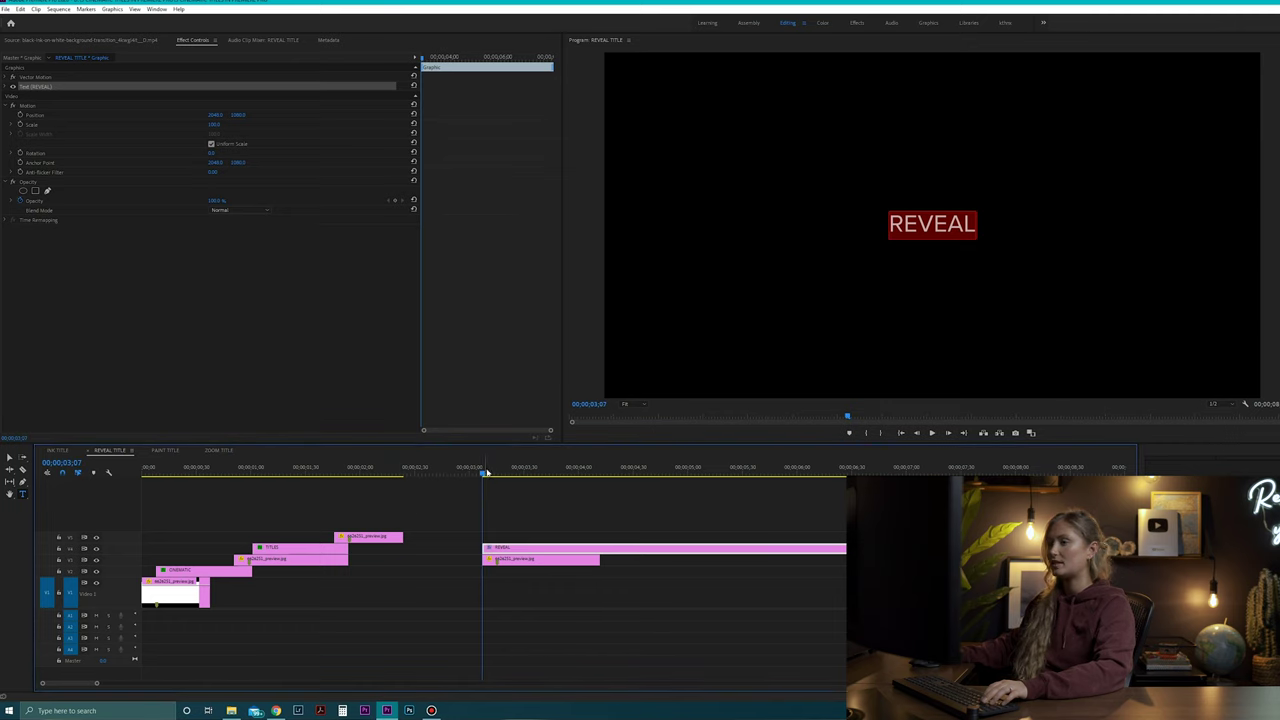
Start the REVEAL text at 03;29, where the white rectangle covers it fully, and check the frames just after.
left_click_drag(483, 472, 523, 483)
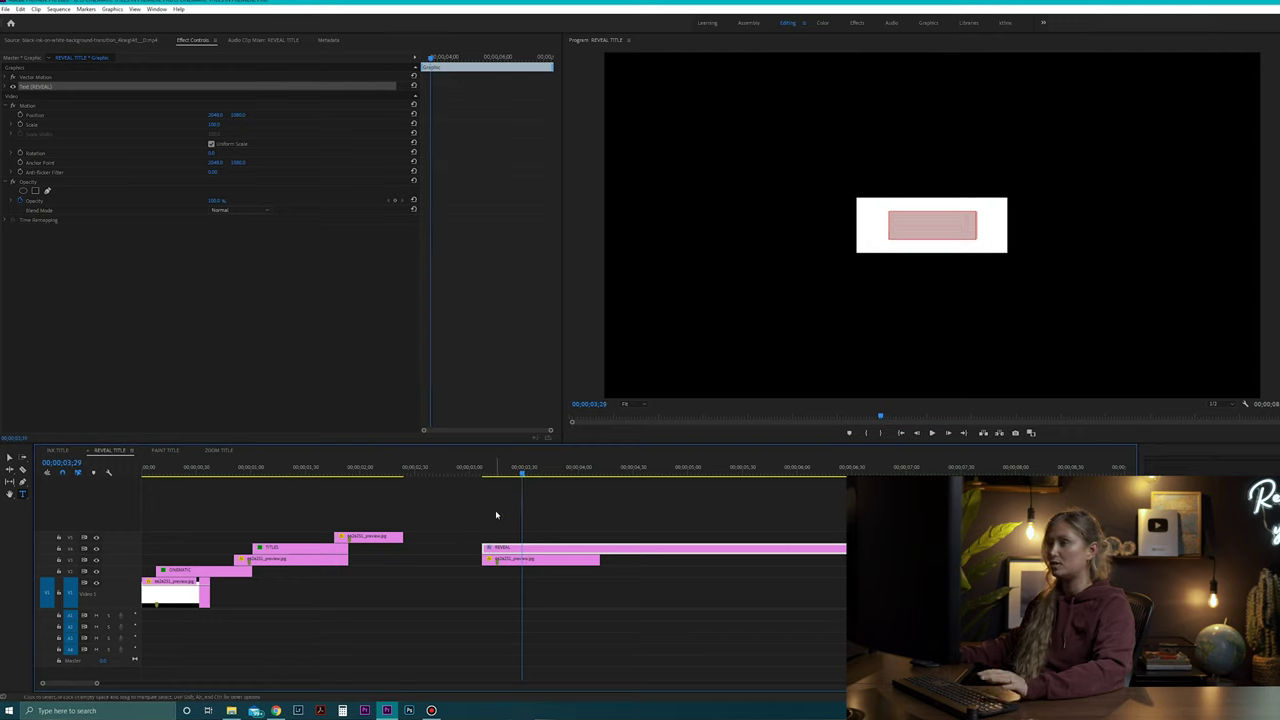
left_click_drag(486, 547, 524, 548)
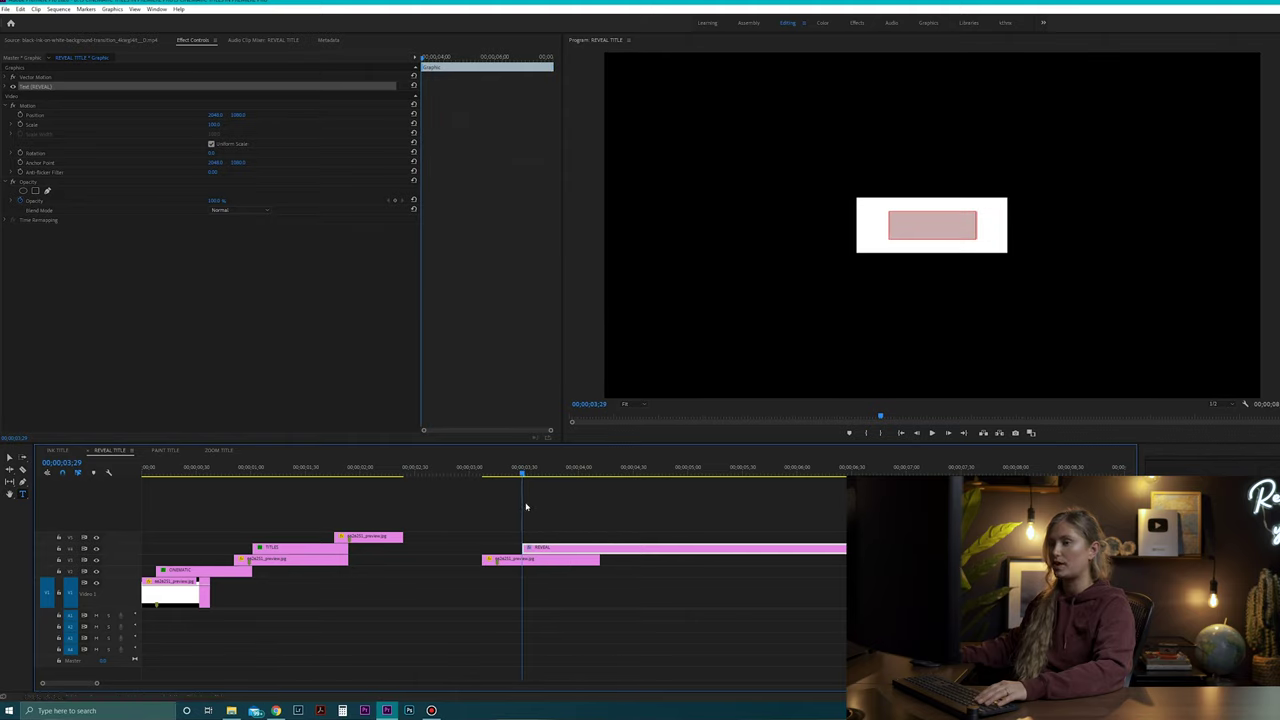
mouse_move(521, 476)
left_mouse_down()
mouse_move(482, 478)
mouse_move(551, 474)
mouse_move(531, 478)
left_mouse_up()
left_click(608, 587)
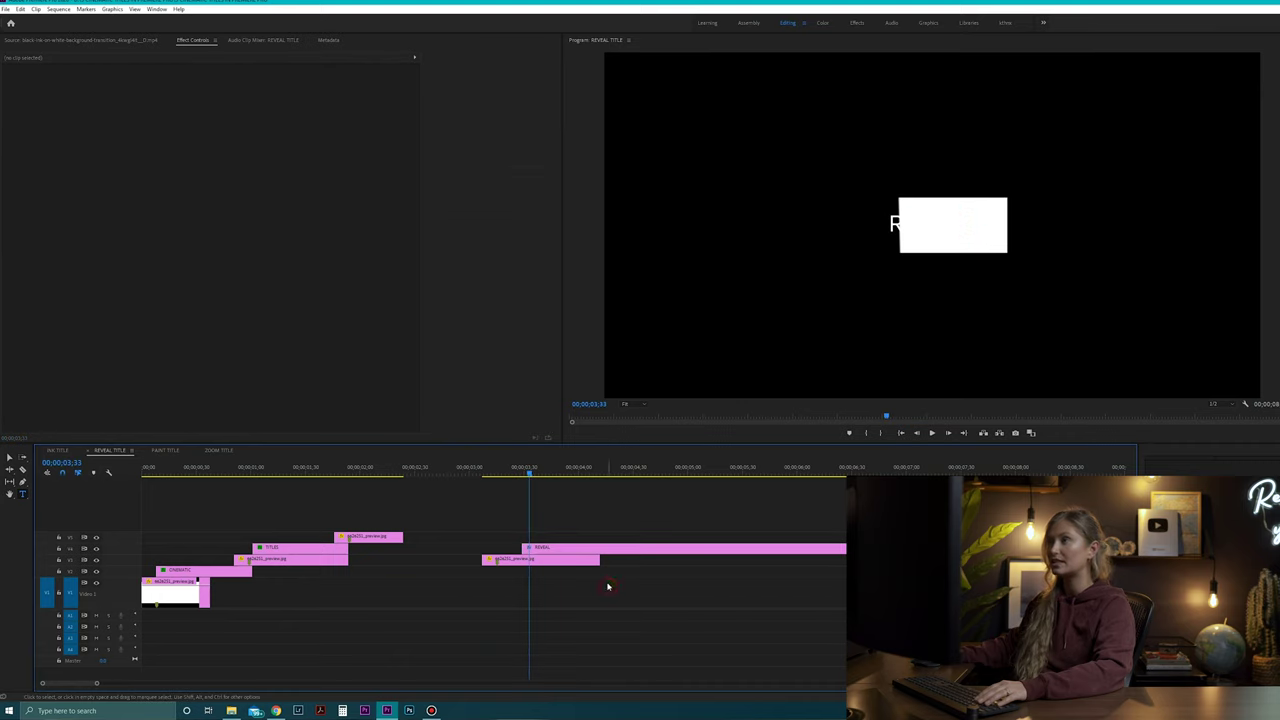
Play back the REVEAL title and compare it with the CINEMATIC TITLES example, up to the switch between the words.
left_click_drag(527, 472, 484, 472)
key("space")
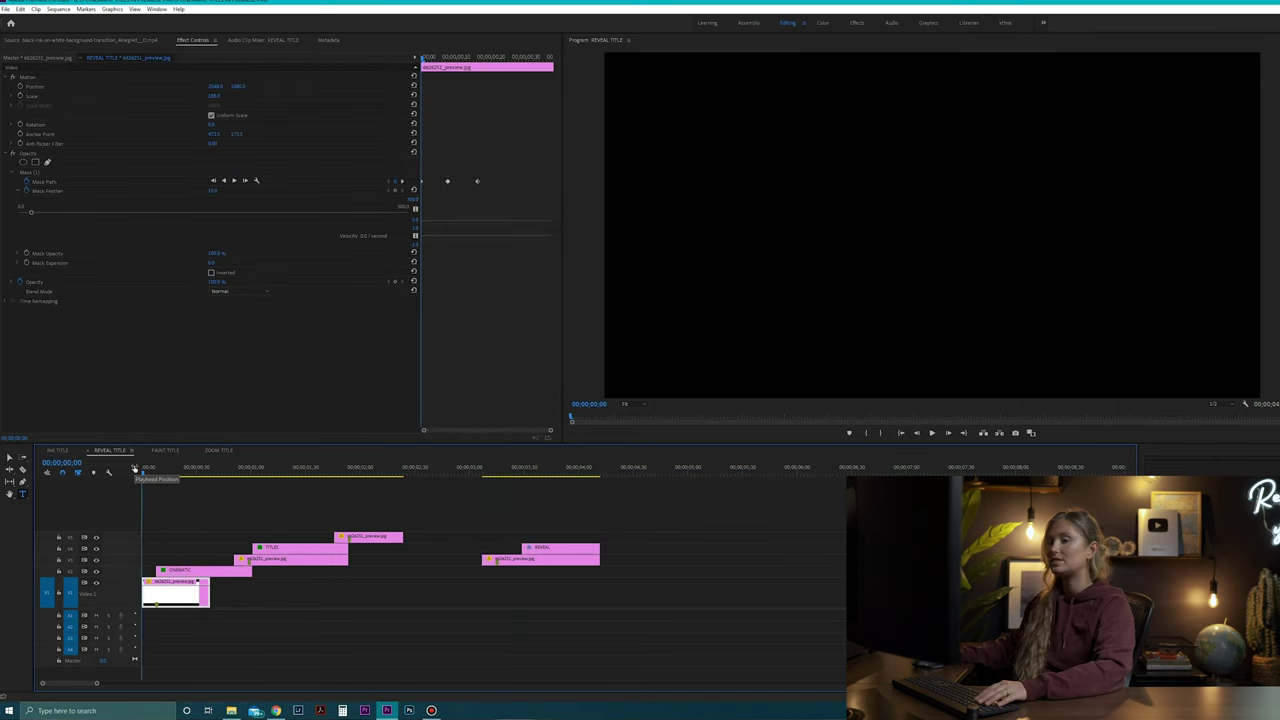
key("space")
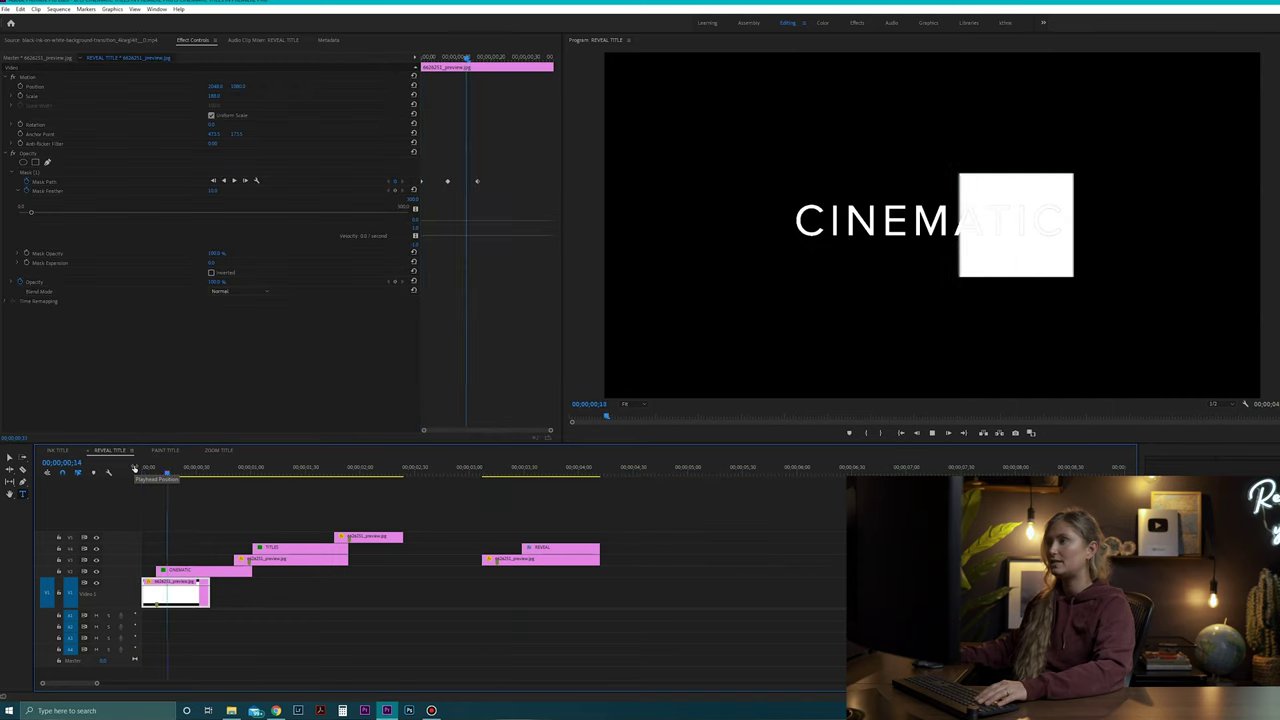
left_click_drag(242, 468, 269, 475)
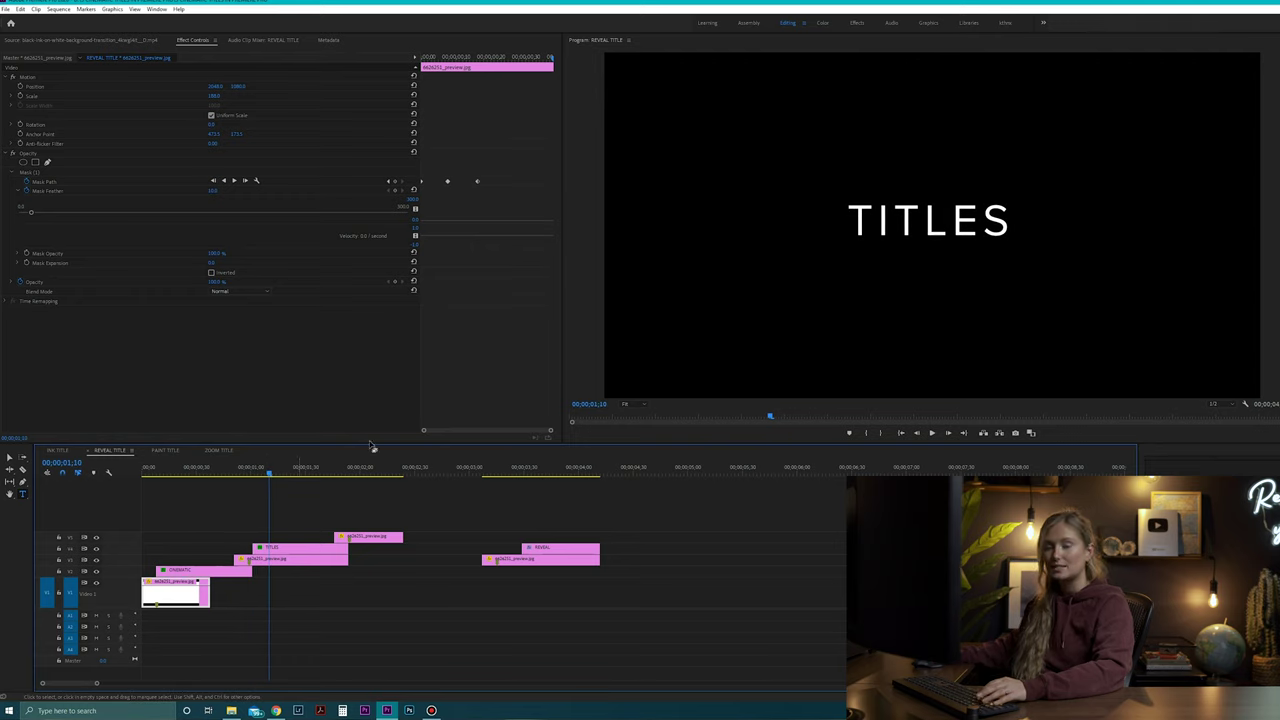
Move the REVEAL text to V2 and its white clip to V1, and place another white image clip on V3 starting at 04;12.
left_click_drag(522, 533, 536, 563)
left_click_drag(533, 557, 535, 581)
left_click(529, 527)
left_click_drag(1190, 520, 640, 536)
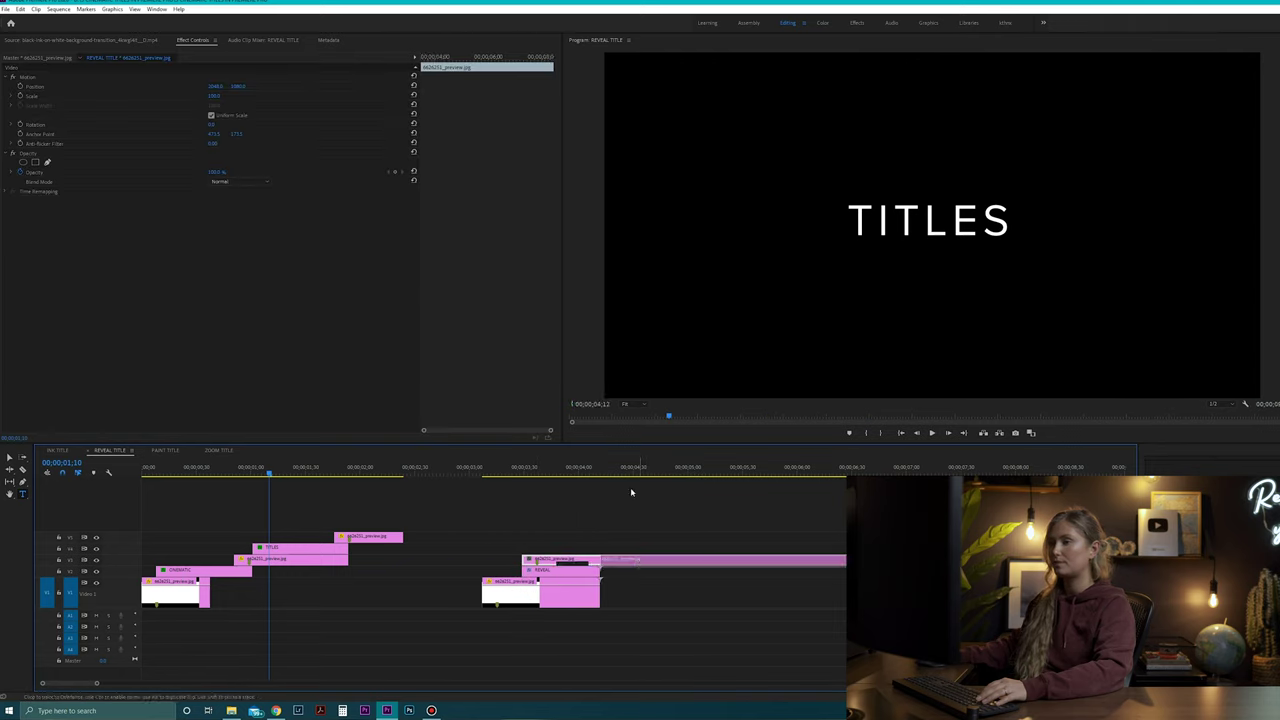
Add a four-point polygon opacity mask to the second white clip and stretch it around the entire white rectangle.
left_click(35, 162)
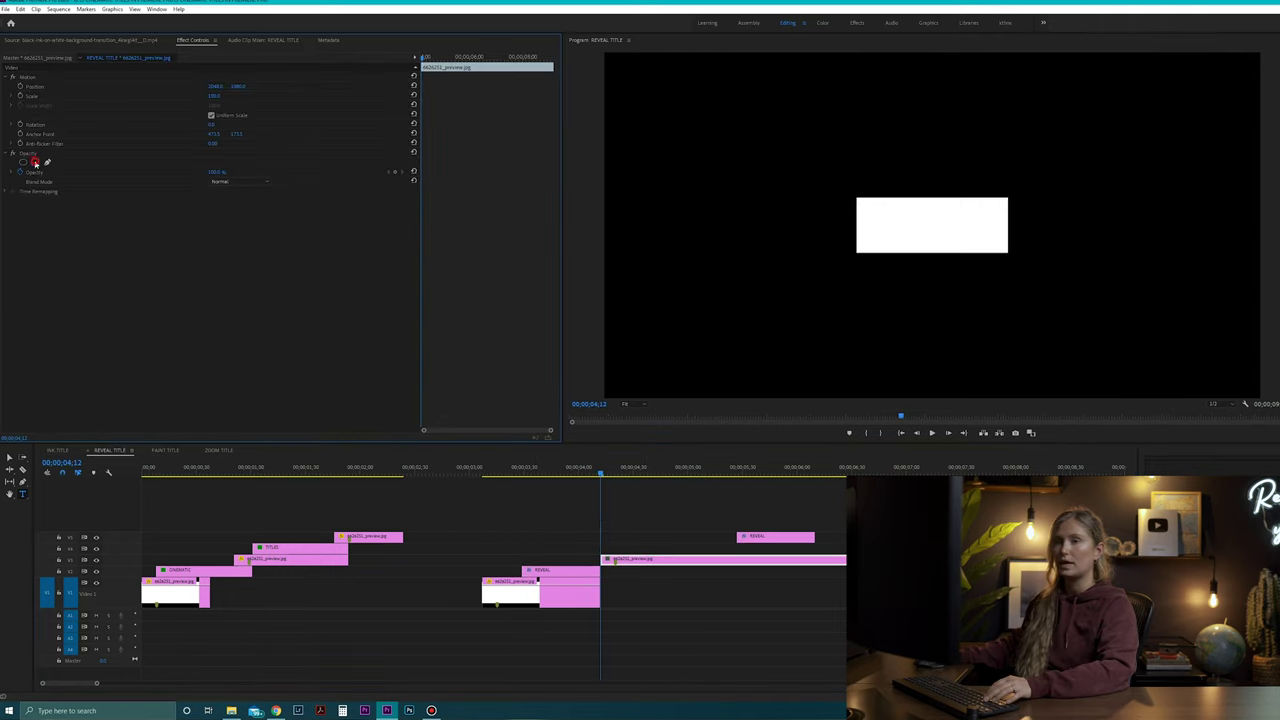
left_click(35, 162)
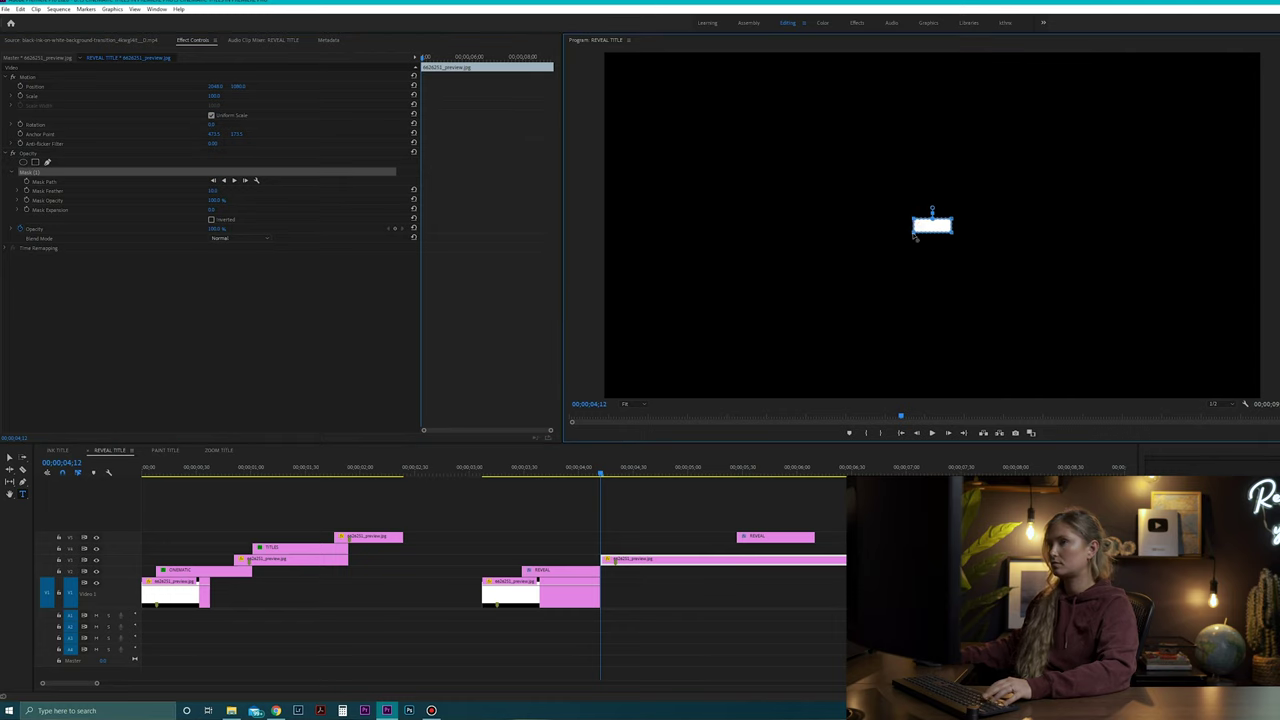
left_click_drag(912, 225, 852, 225)
left_click_drag(953, 225, 1021, 230)
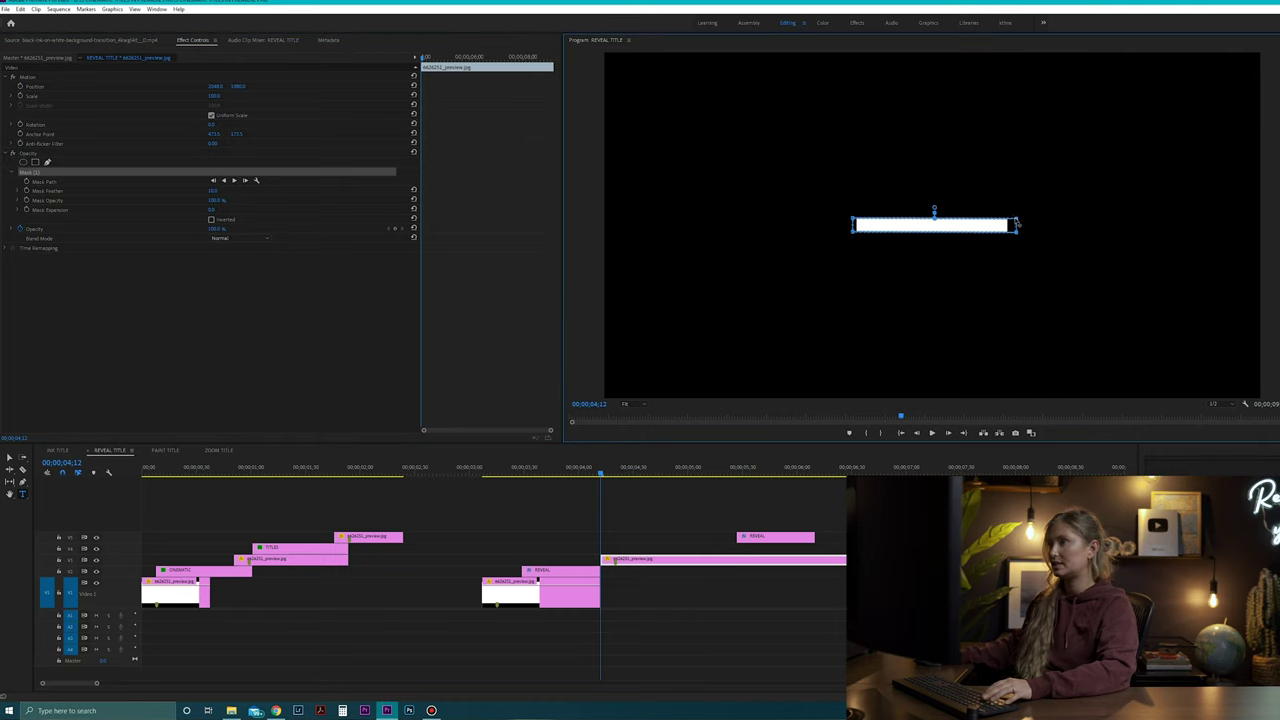
left_click_drag(855, 219, 856, 257)
left_click_drag(1016, 232, 1016, 253)
left_click_drag(856, 257, 852, 280)
left_click_drag(1016, 253, 1016, 232)
left_click_drag(852, 280, 852, 232)
left_click_drag(1016, 232, 1015, 258)
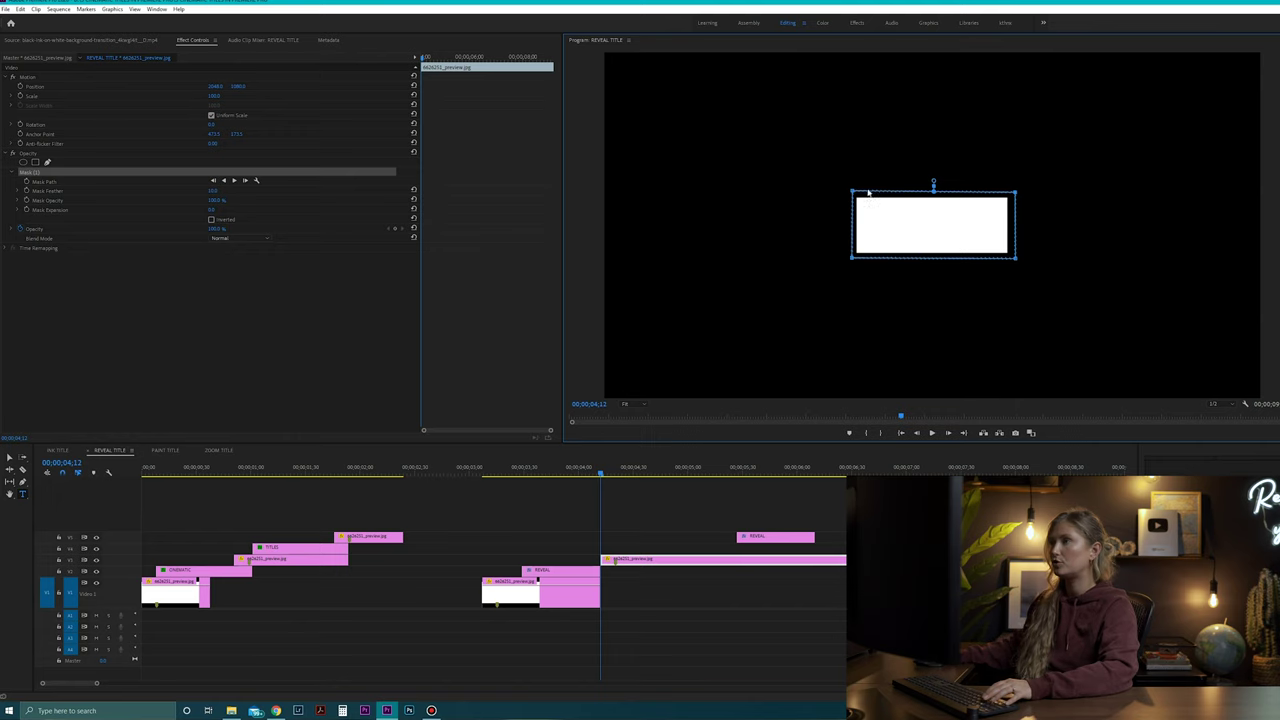
Keyframe the second white clip's mask path from collapsed at the rectangle's bottom edge at 04;12 to fully open at 04;26.
left_click_drag(1015, 191, 1021, 259)
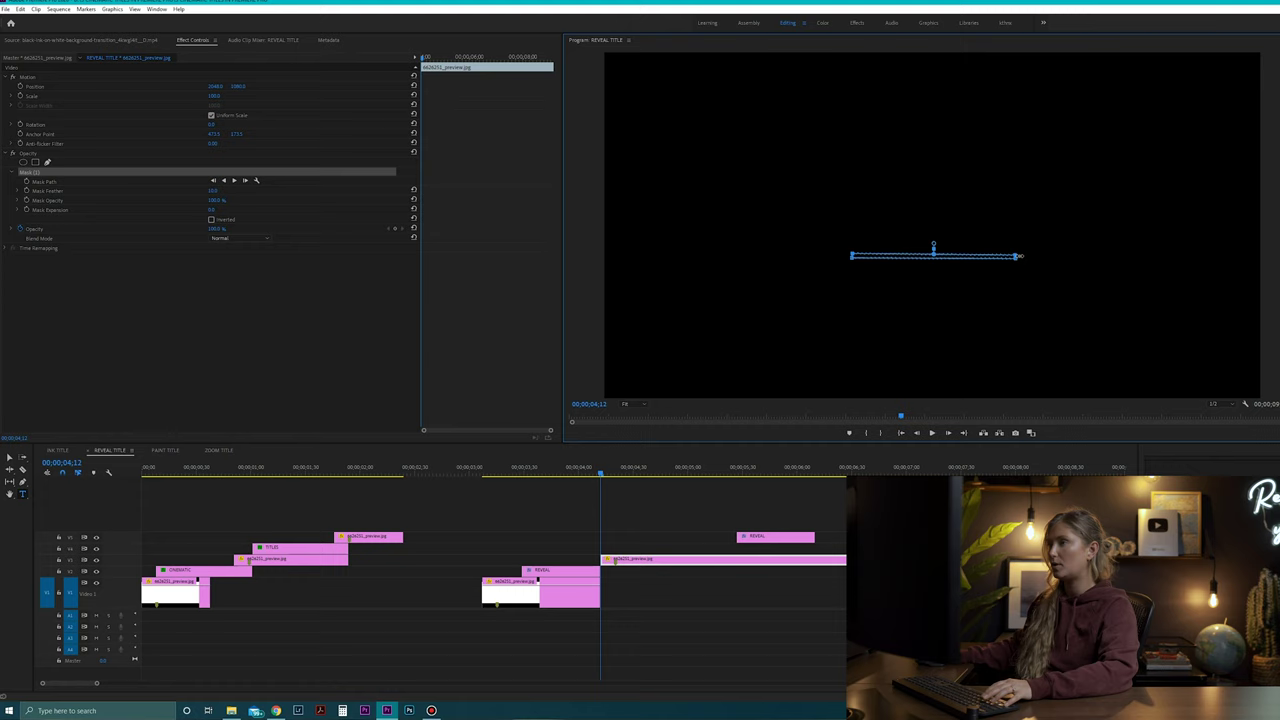
left_click(26, 181)
left_click_drag(606, 477, 626, 472)
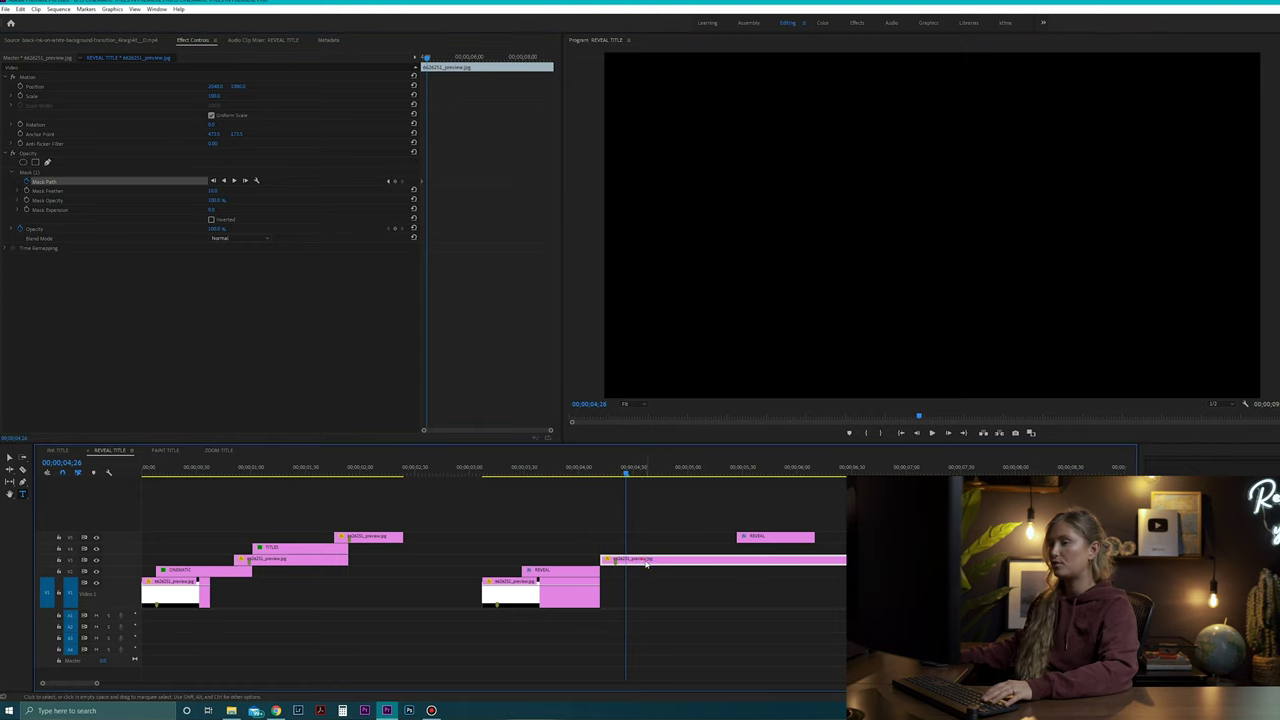
left_click(60, 172)
left_click(849, 242)
left_click_drag(1015, 256, 1015, 191)
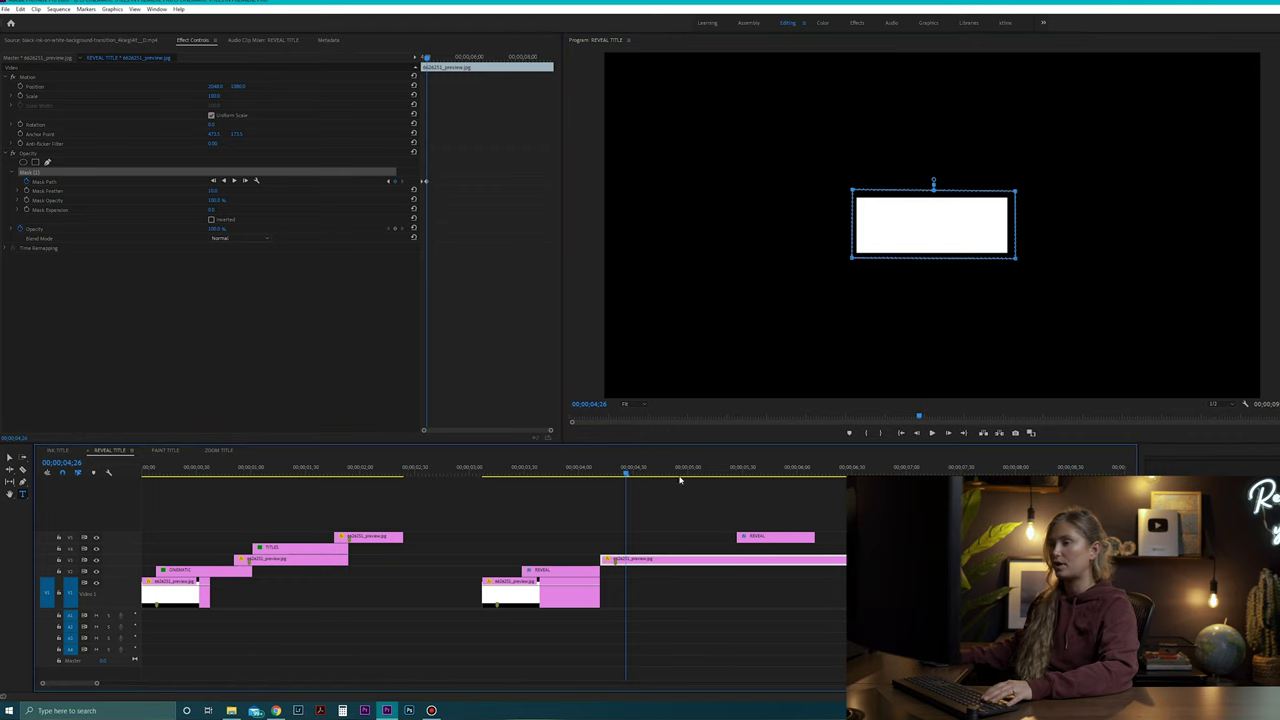
Collapse the second white clip's mask up to the rectangle's top edge at 04;43.
left_click_drag(630, 473, 655, 473)
left_click(852, 259)
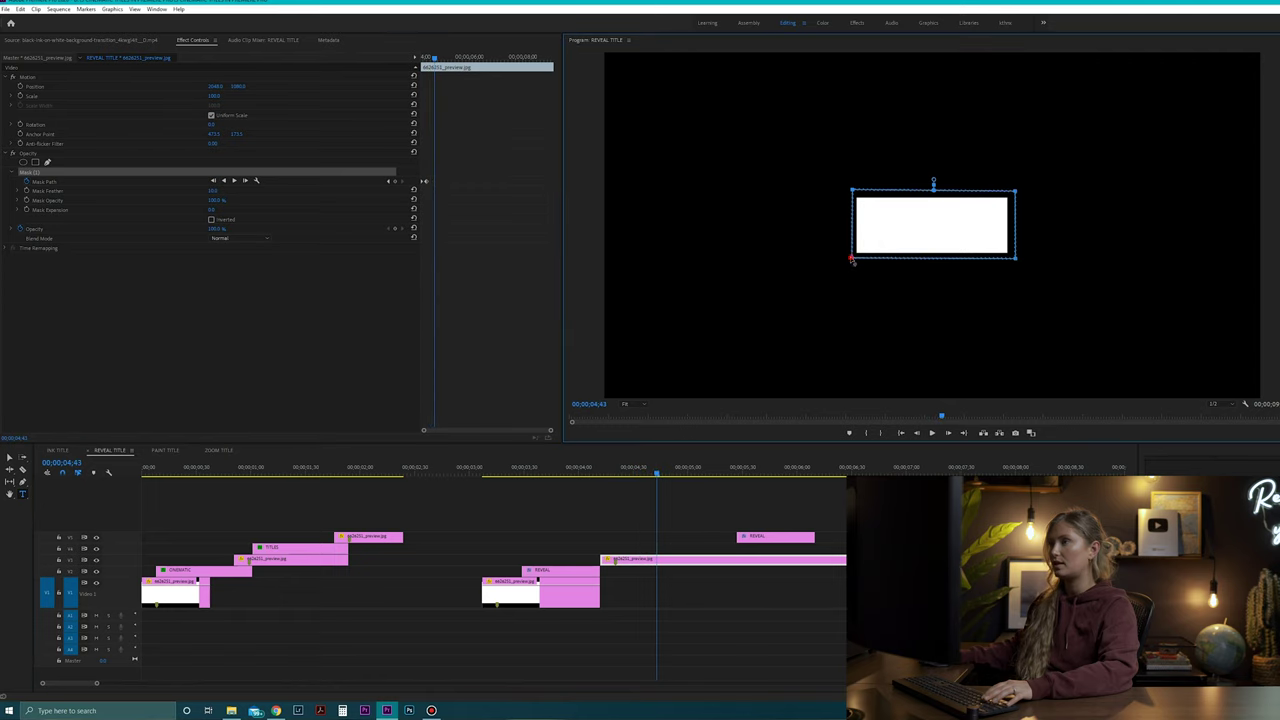
left_click_drag(1017, 262, 1014, 203)
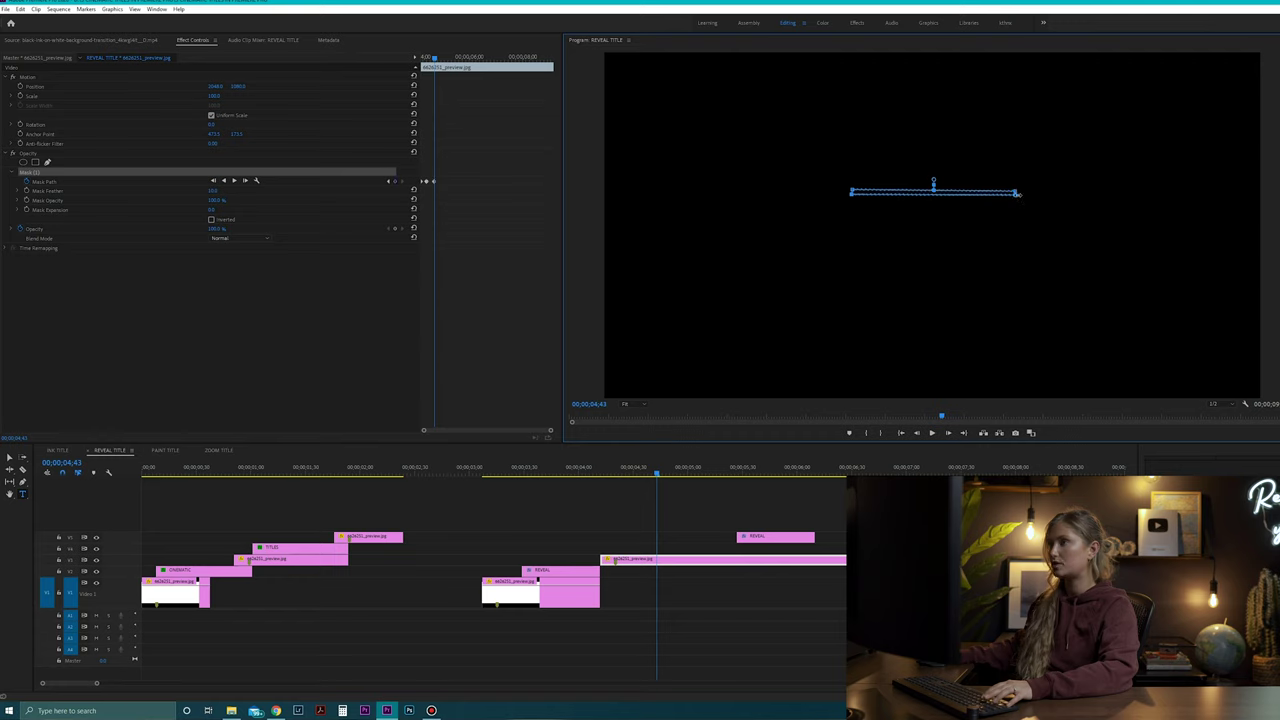
Move the spare REVEAL text to V4 starting at 04;25, over the fully open rectangle, and change its wording to TEXT.
left_click(632, 489)
key("Up")
left_click_drag(600, 475, 624, 474)
left_click_drag(767, 537, 651, 557)
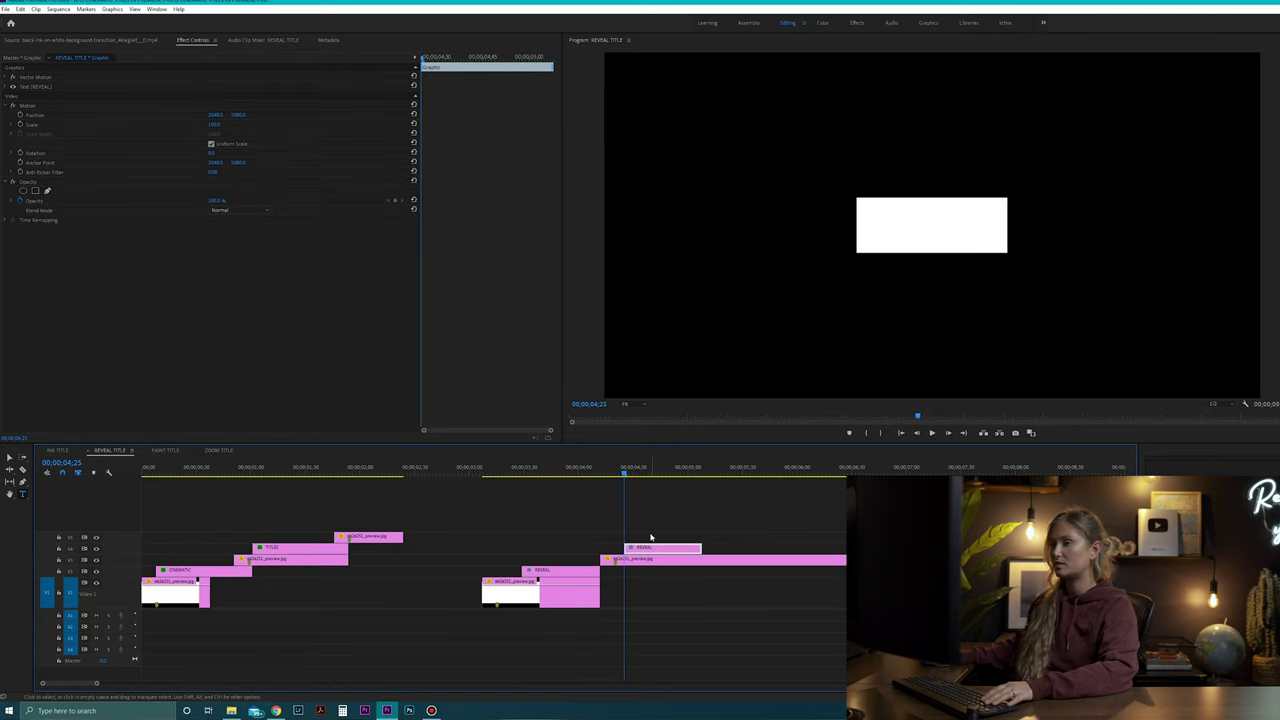
left_click(644, 473)
left_click_drag(972, 227, 890, 226)
type("TEXT")
Try extending the REVEAL text to 04;11 to compare the overlap with TEXT, and trim it back to where TEXT starts.
left_click(548, 470)
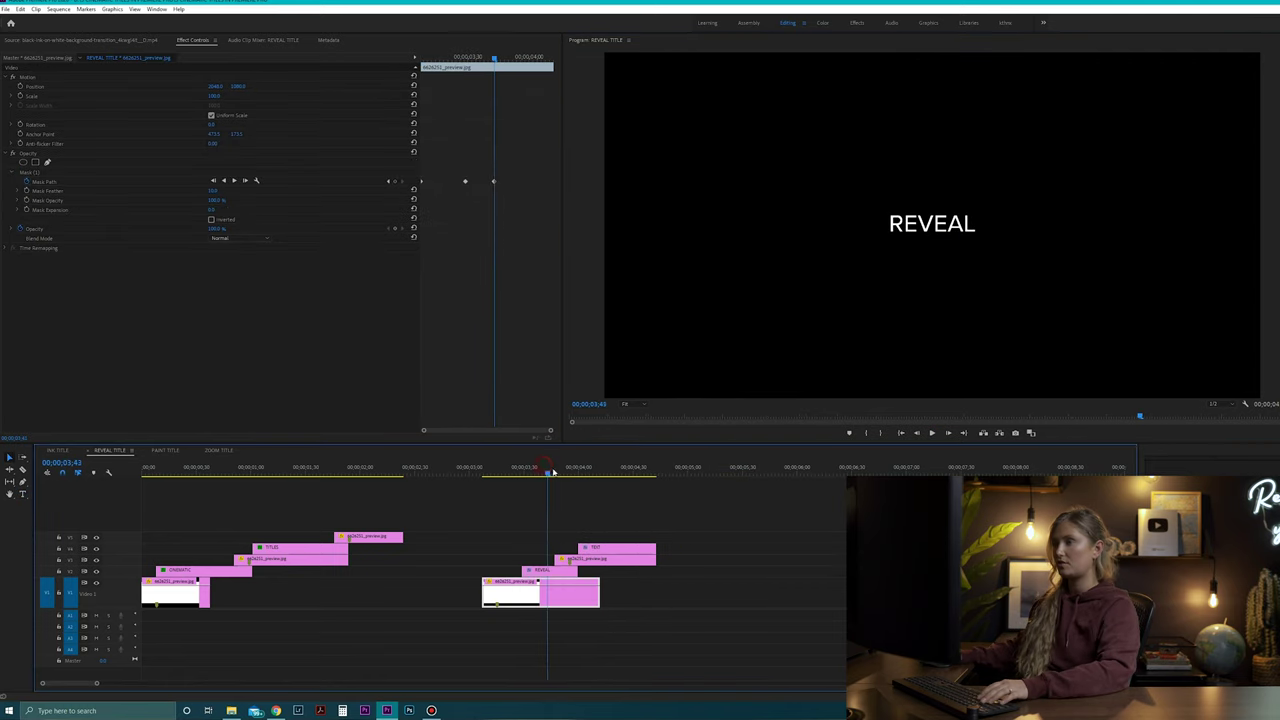
key("space")
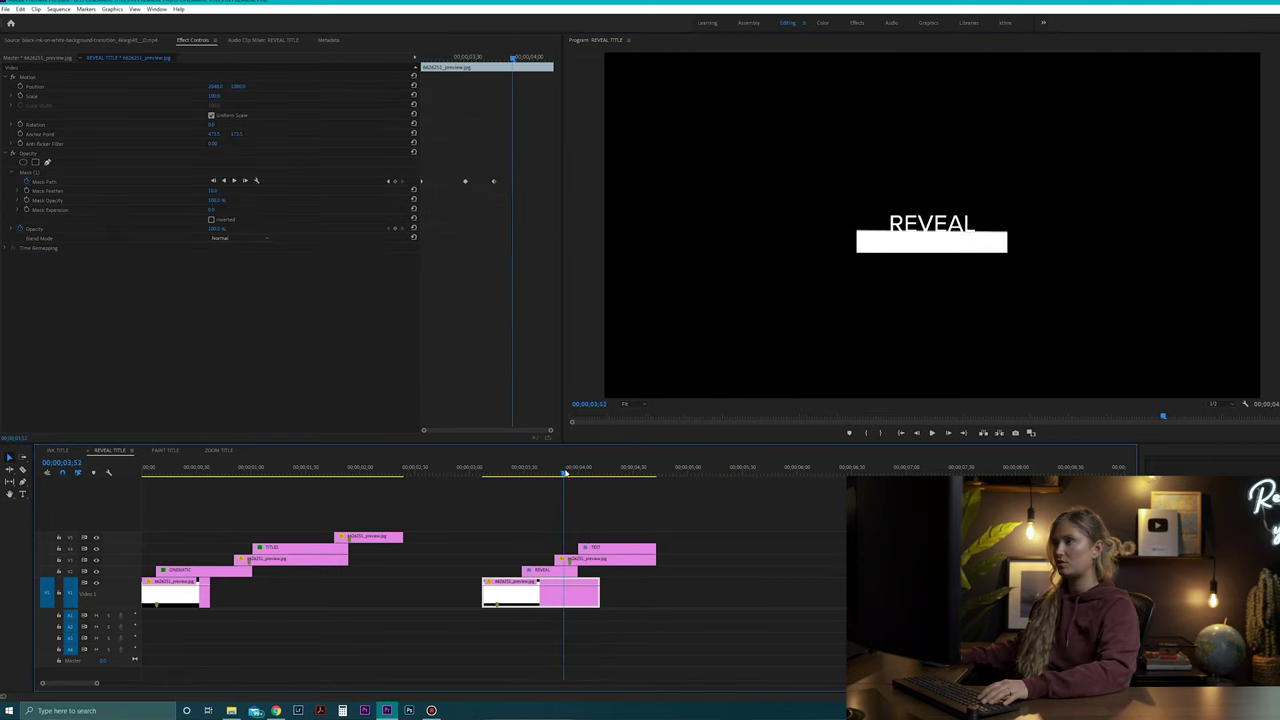
left_click_drag(577, 570, 599, 570)
left_click_drag(568, 474, 602, 480)
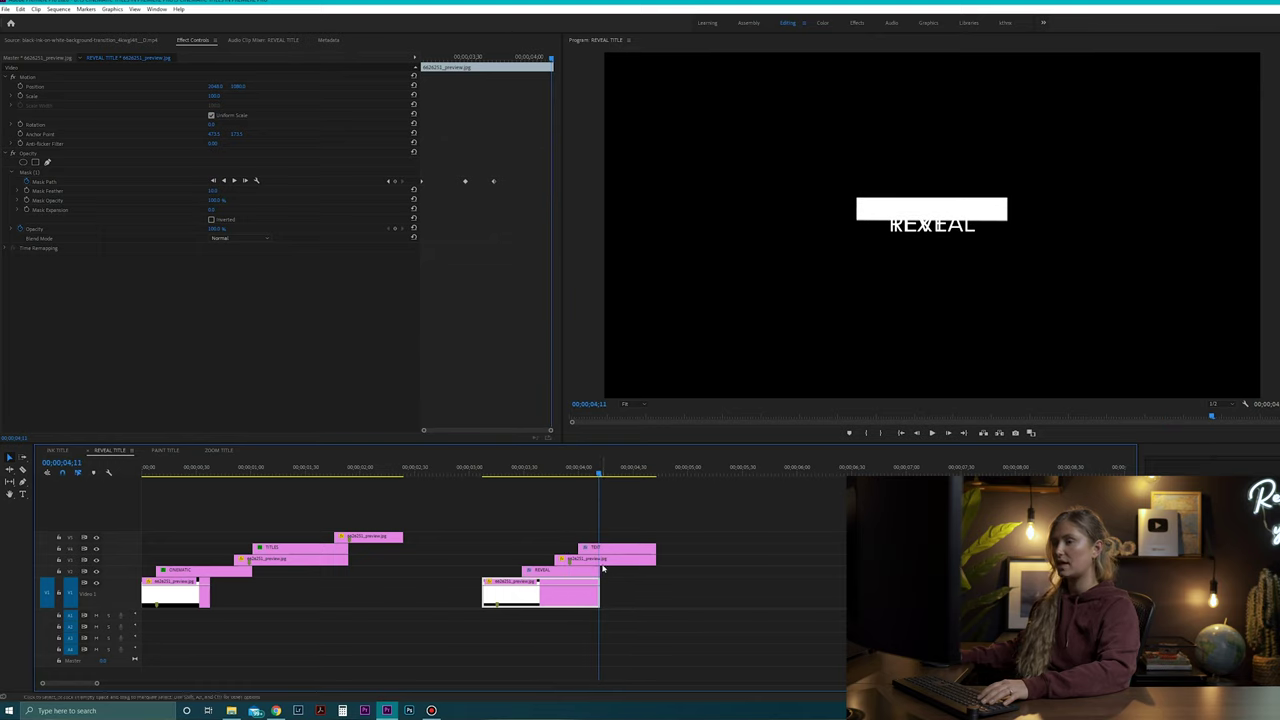
left_click_drag(601, 570, 577, 569)
left_click(542, 475)
left_click_drag(545, 479, 614, 490)
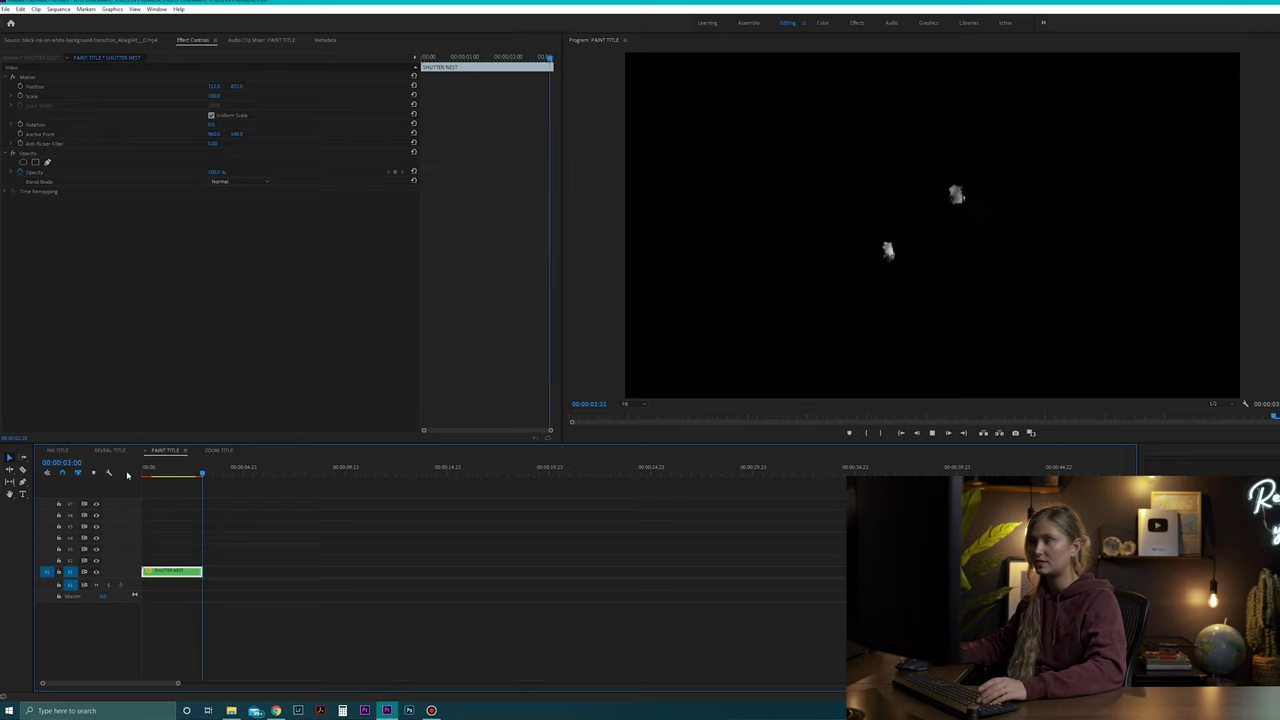
Place the white brush stroke clip on V1 at about 09:14 in PAINT TITLE and set its scale to 40.
left_click(153, 472)
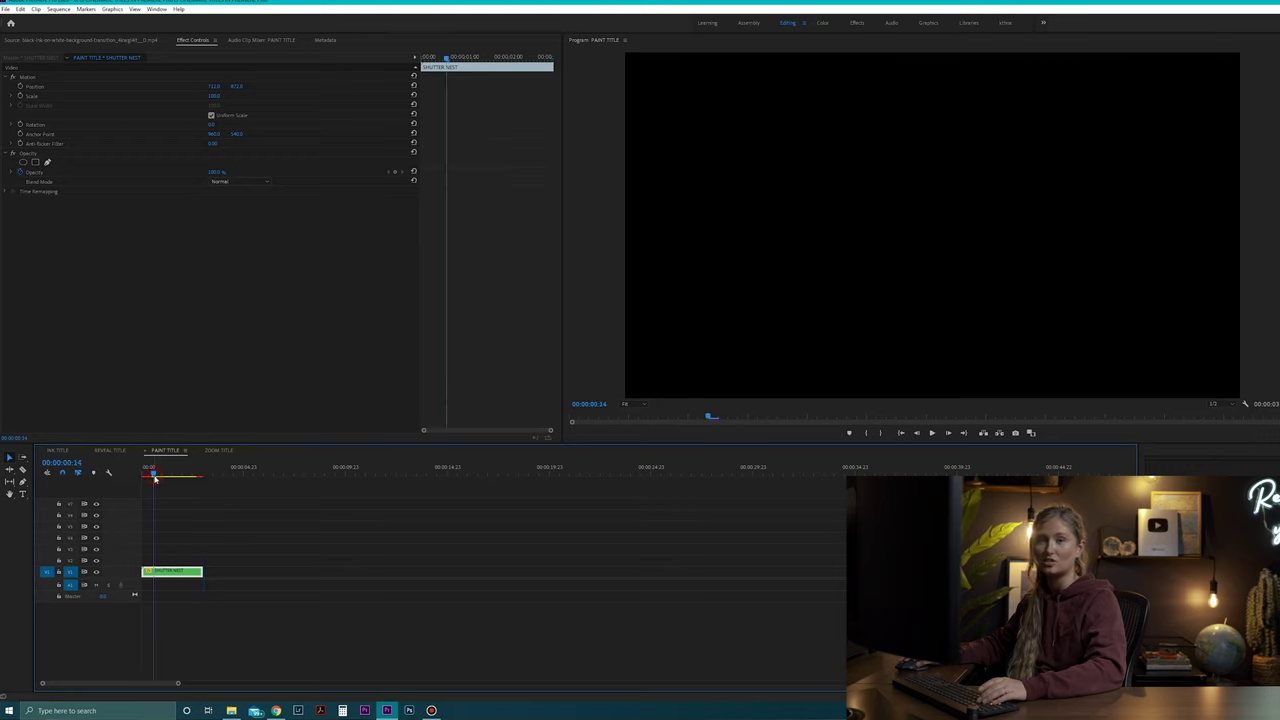
left_click_drag(155, 472, 143, 474)
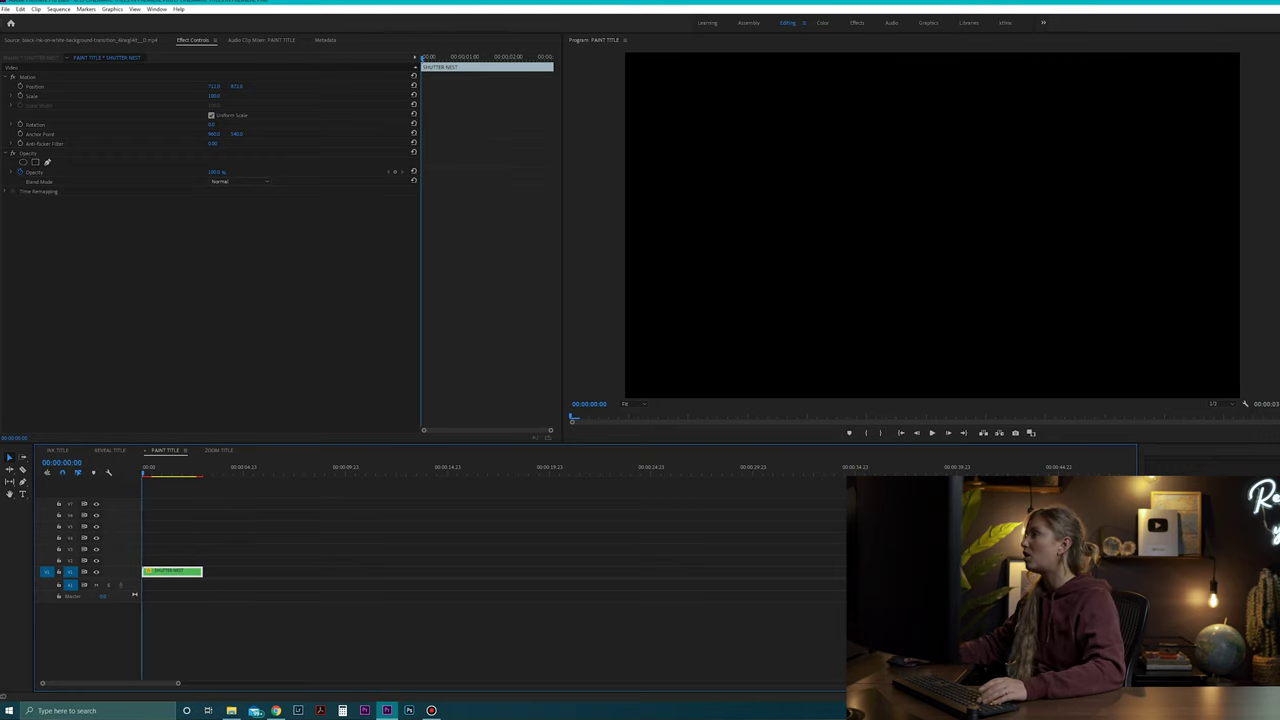
left_click_drag(549, 543, 345, 571)
left_click_drag(347, 471, 357, 477)
left_click(217, 94)
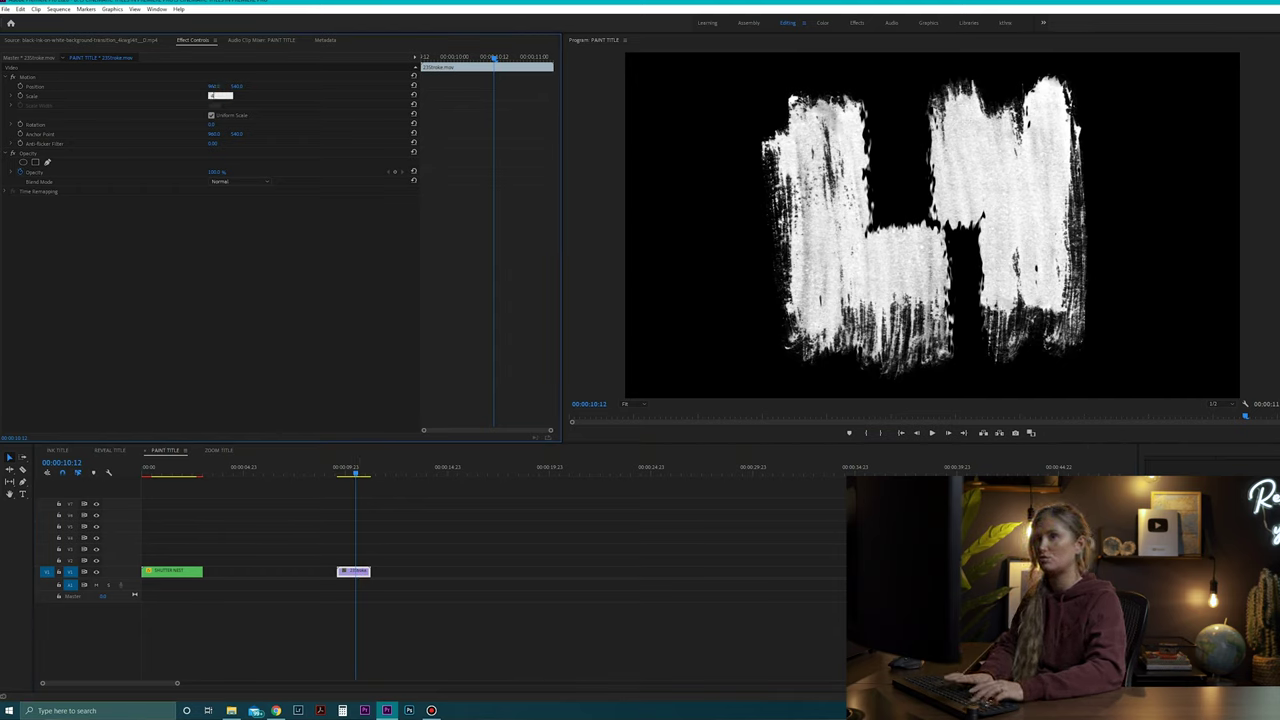
type("40")
key("Return")
key("Up")
key("space")
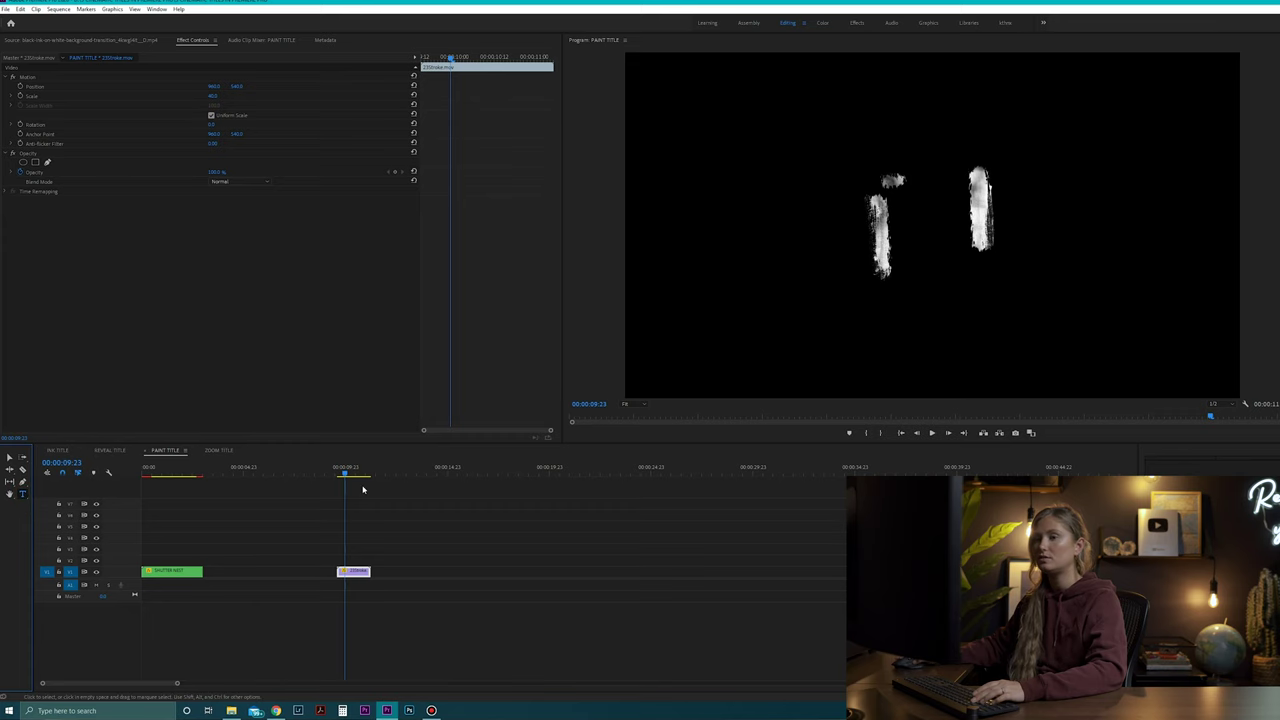
Add the text PAINT at the frame's centre, place it on V2 directly above the brush stroke clip, and open it for editing.
left_click(316, 473)
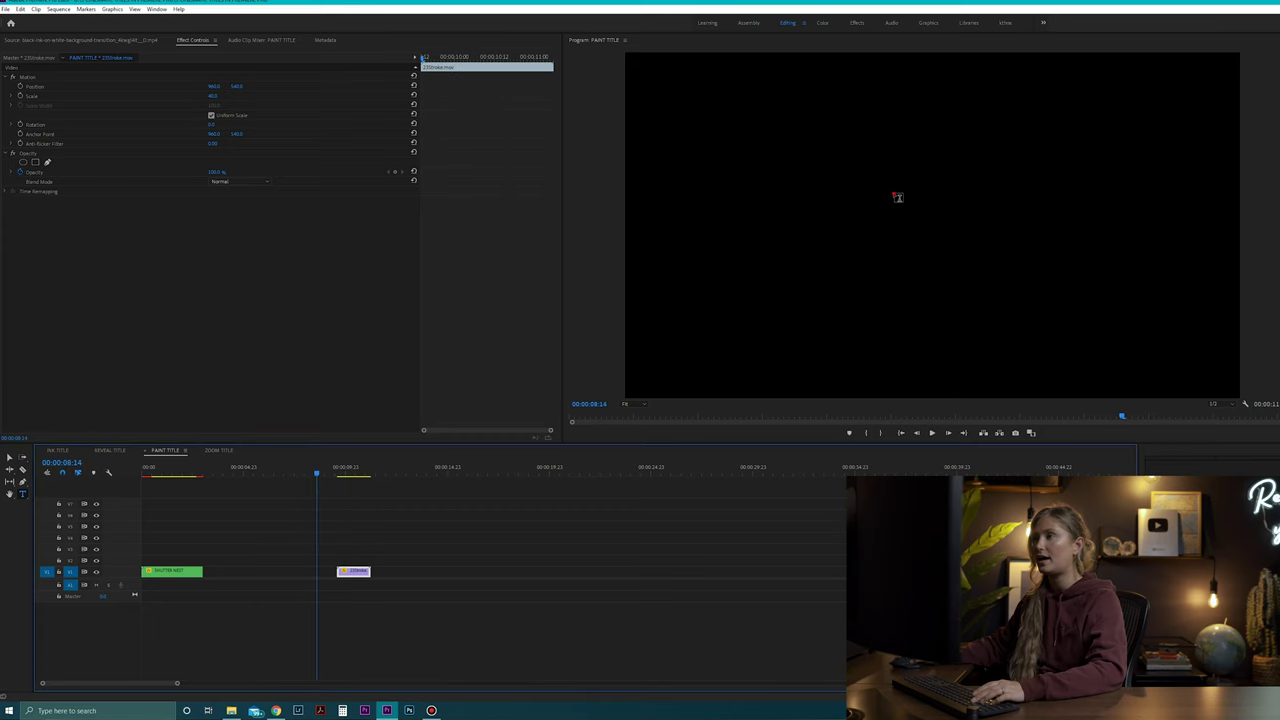
left_click(897, 197)
type("PAINT")
left_click_drag(329, 563, 349, 566)
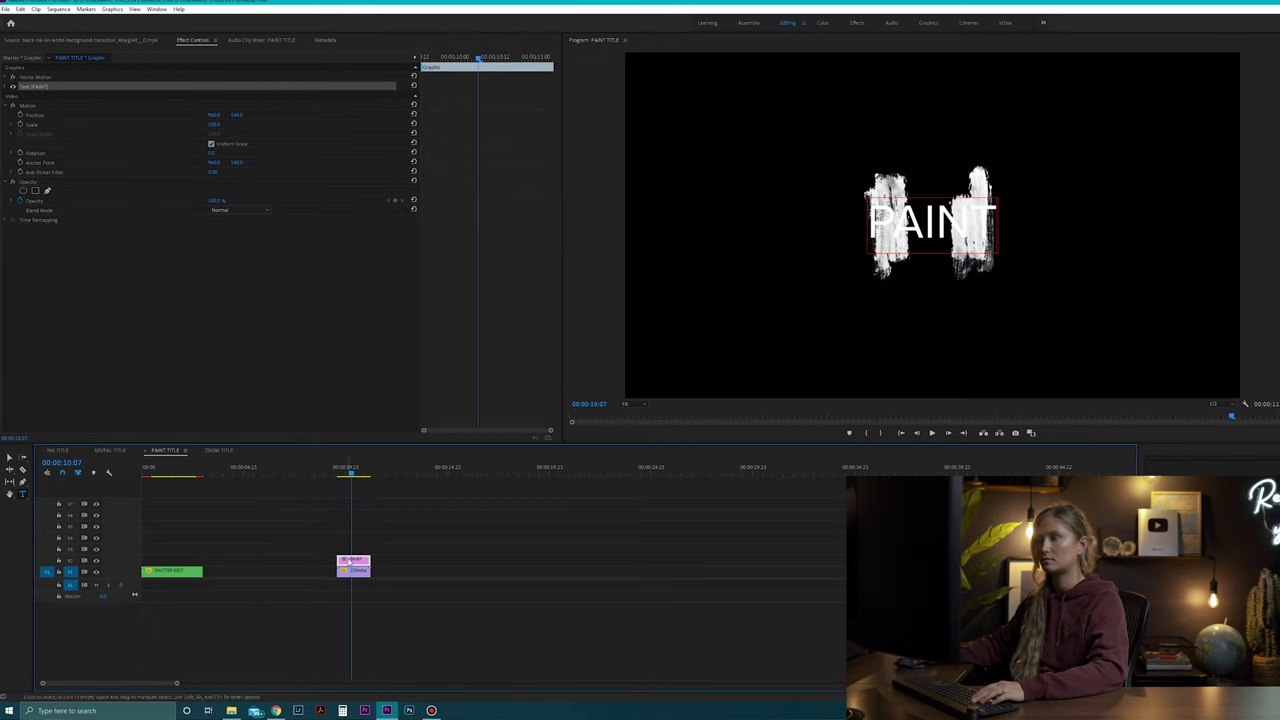
left_click(346, 473)
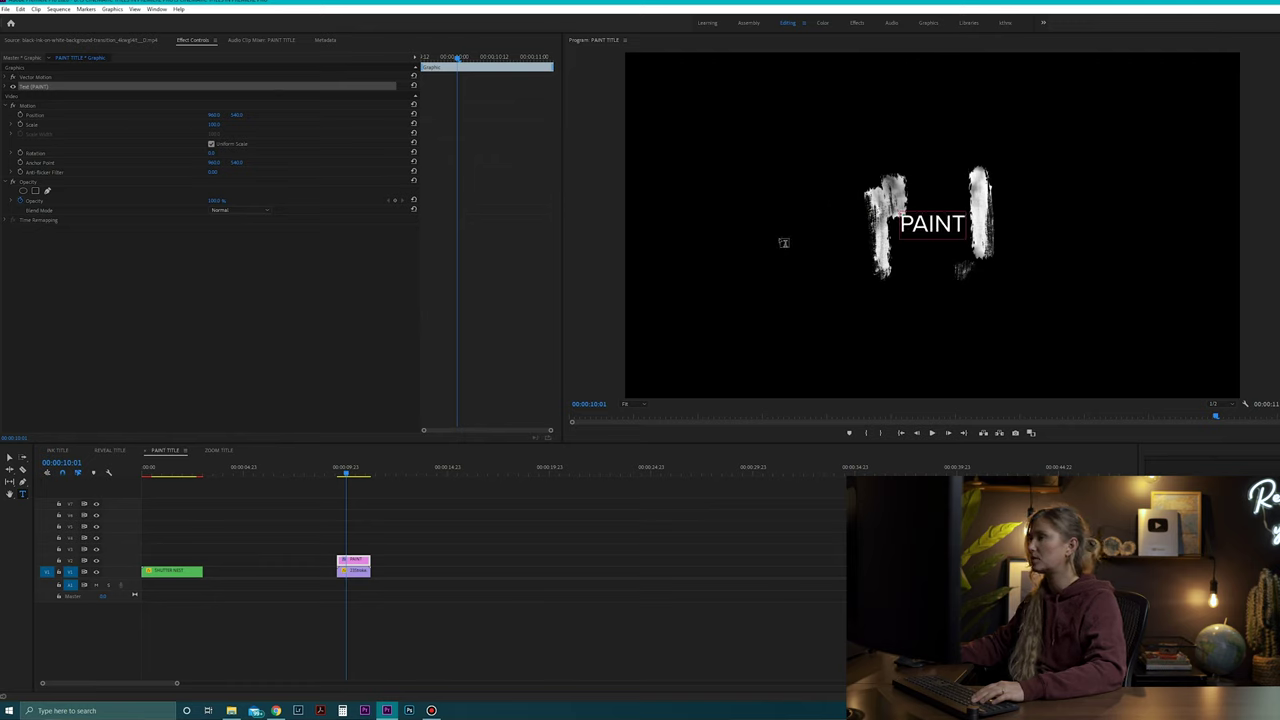
double_click(960, 226)
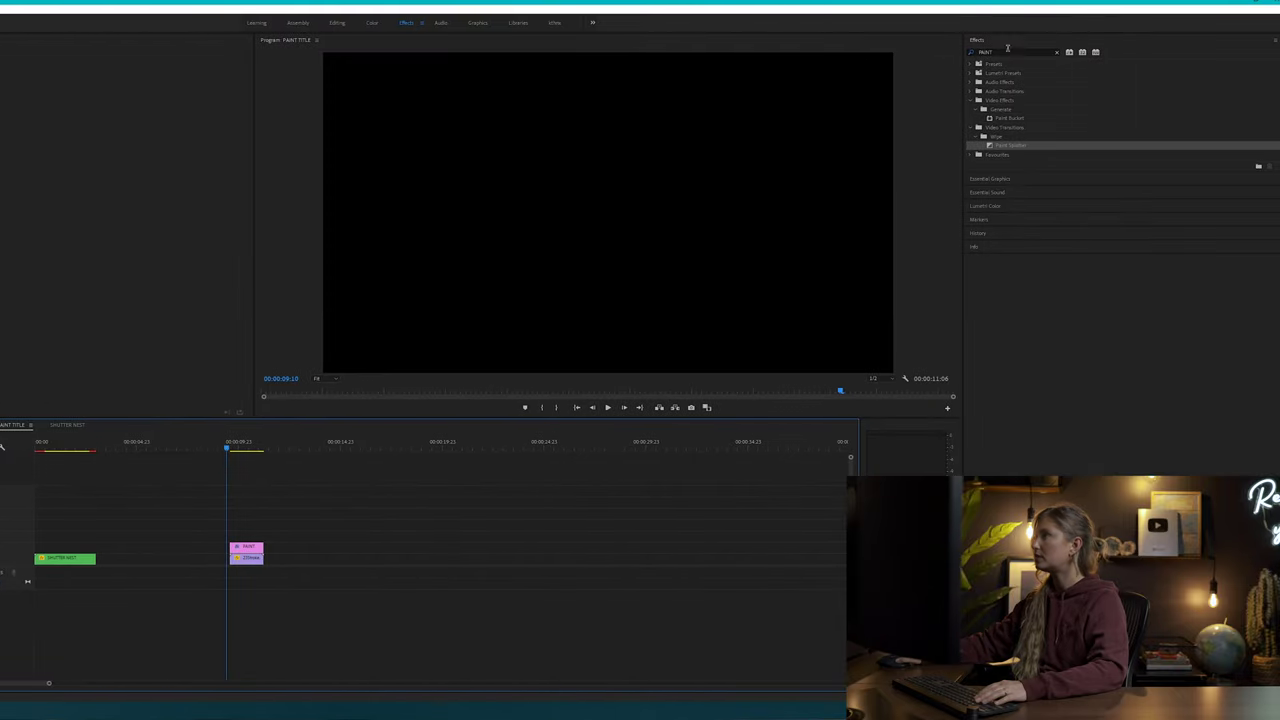
Apply the Paint Splatter transition to the start of the PAINT text and shorten it to about 8 frames.
left_click(1056, 53)
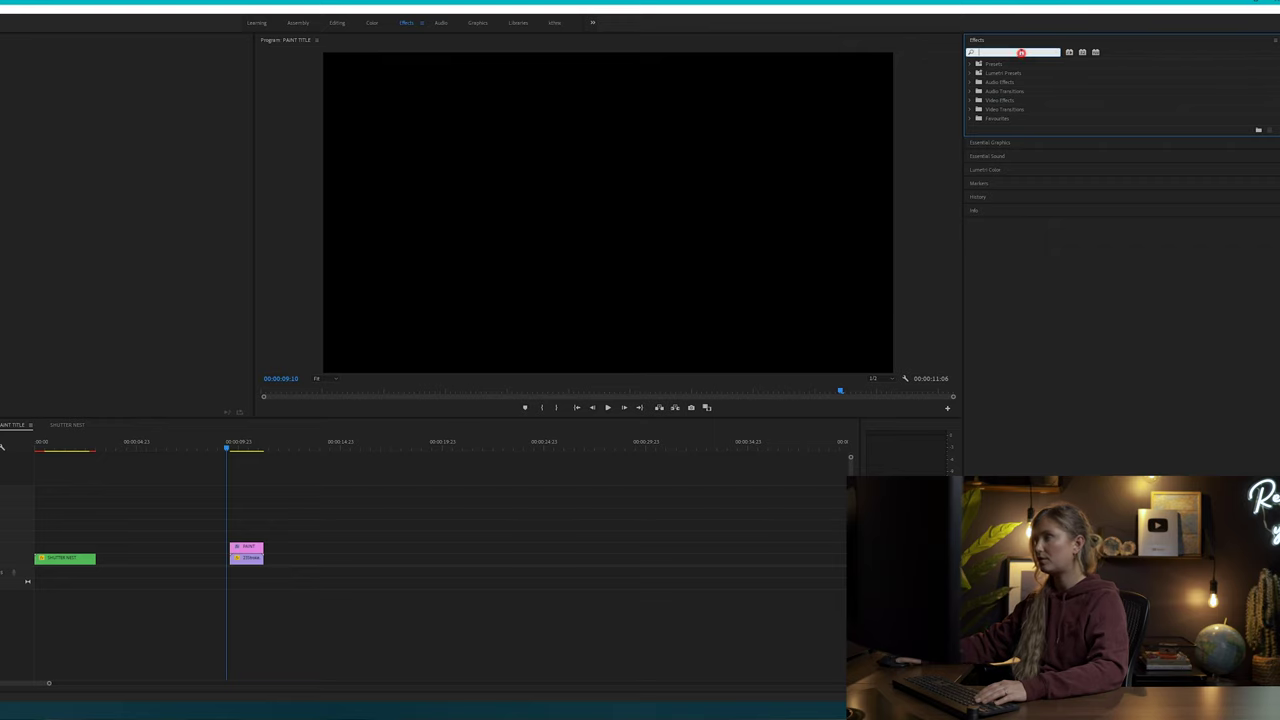
type("PAINT")
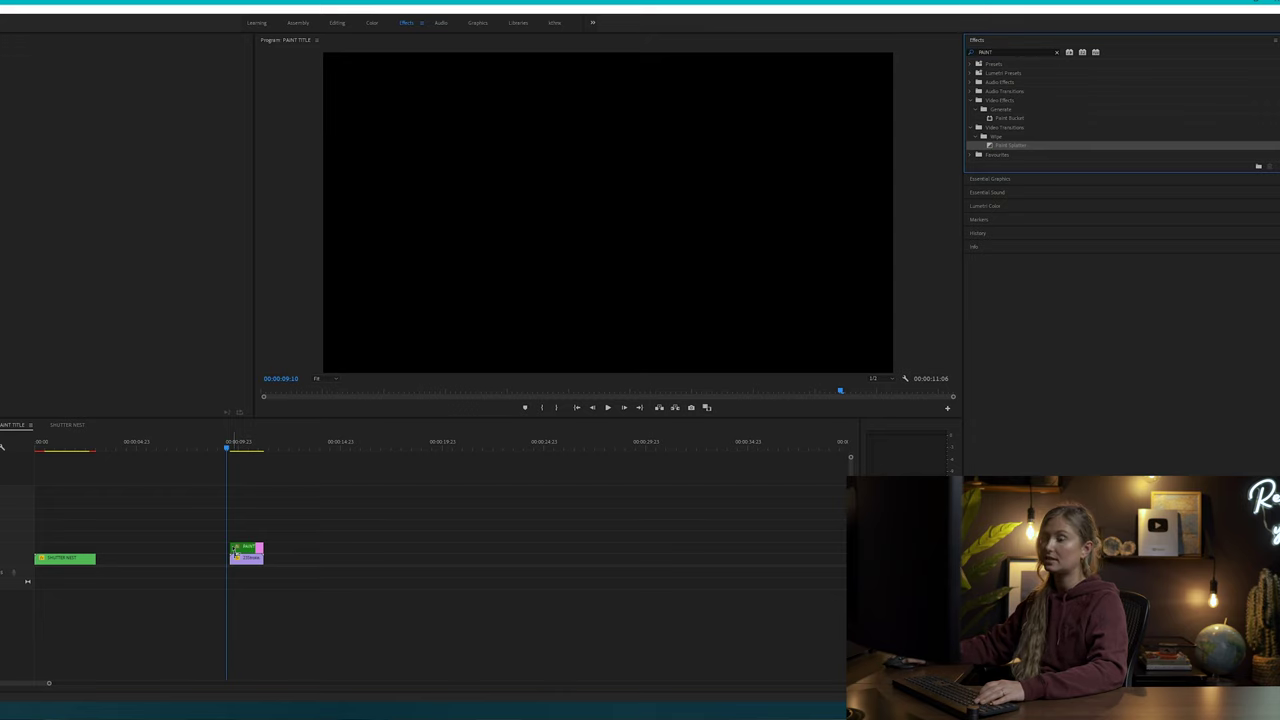
left_click(254, 549)
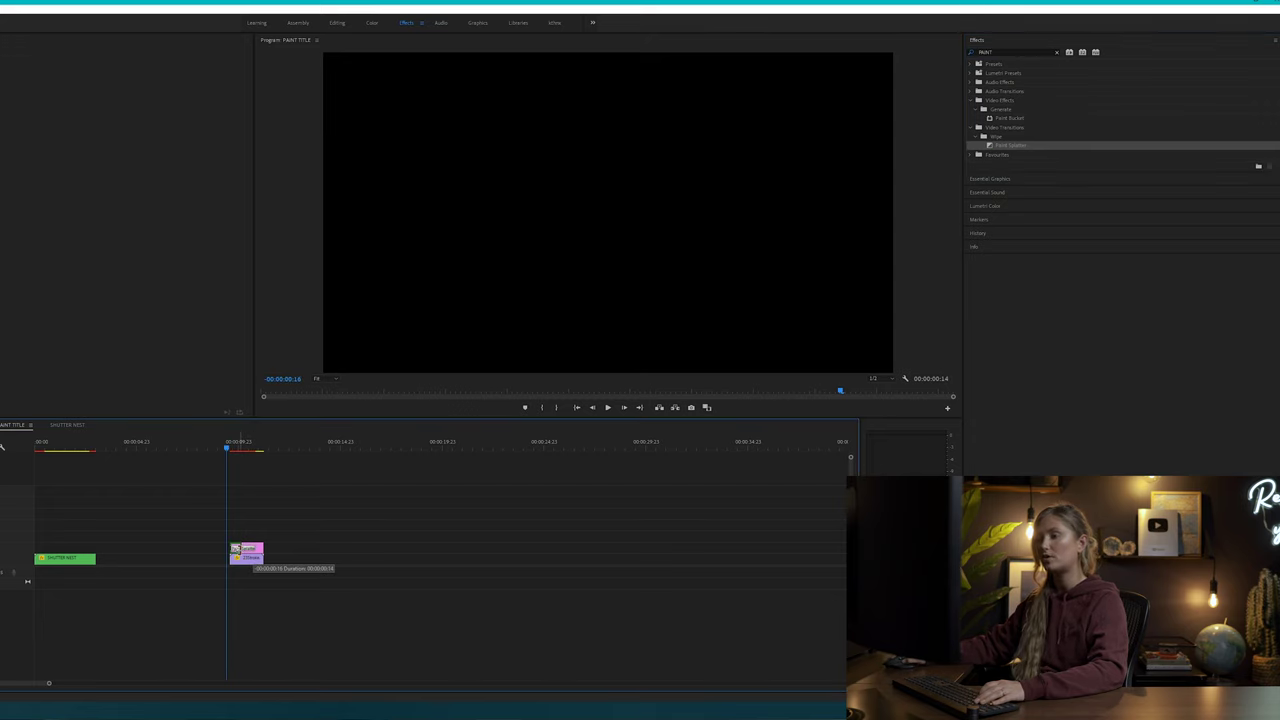
left_click(236, 550)
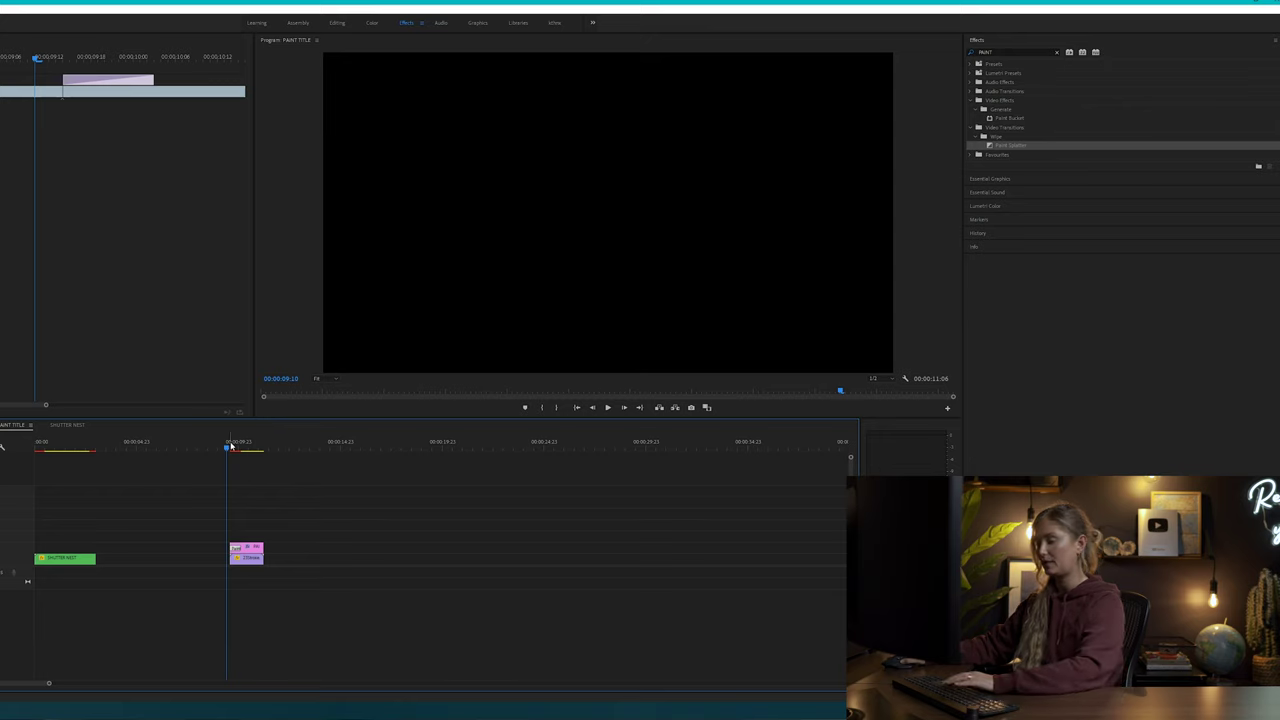
key("equal")
key("equal")
key("equal")
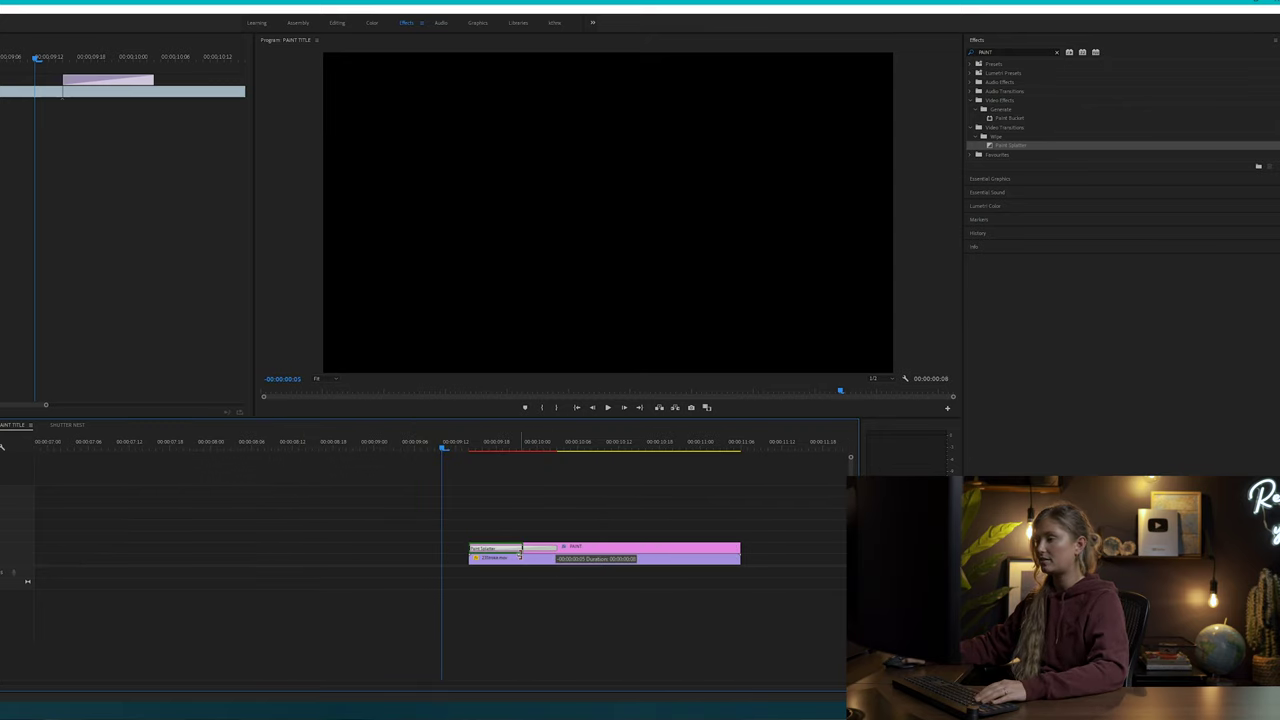
left_click_drag(519, 555, 522, 553)
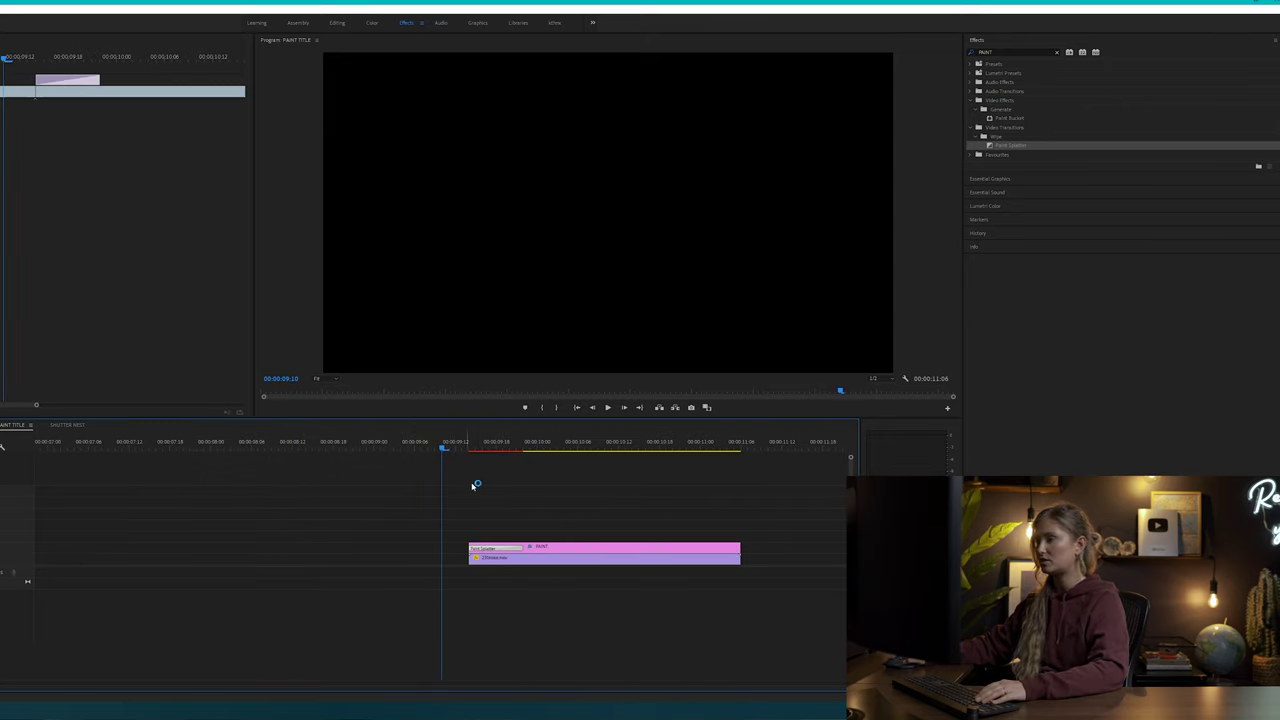
key("space")
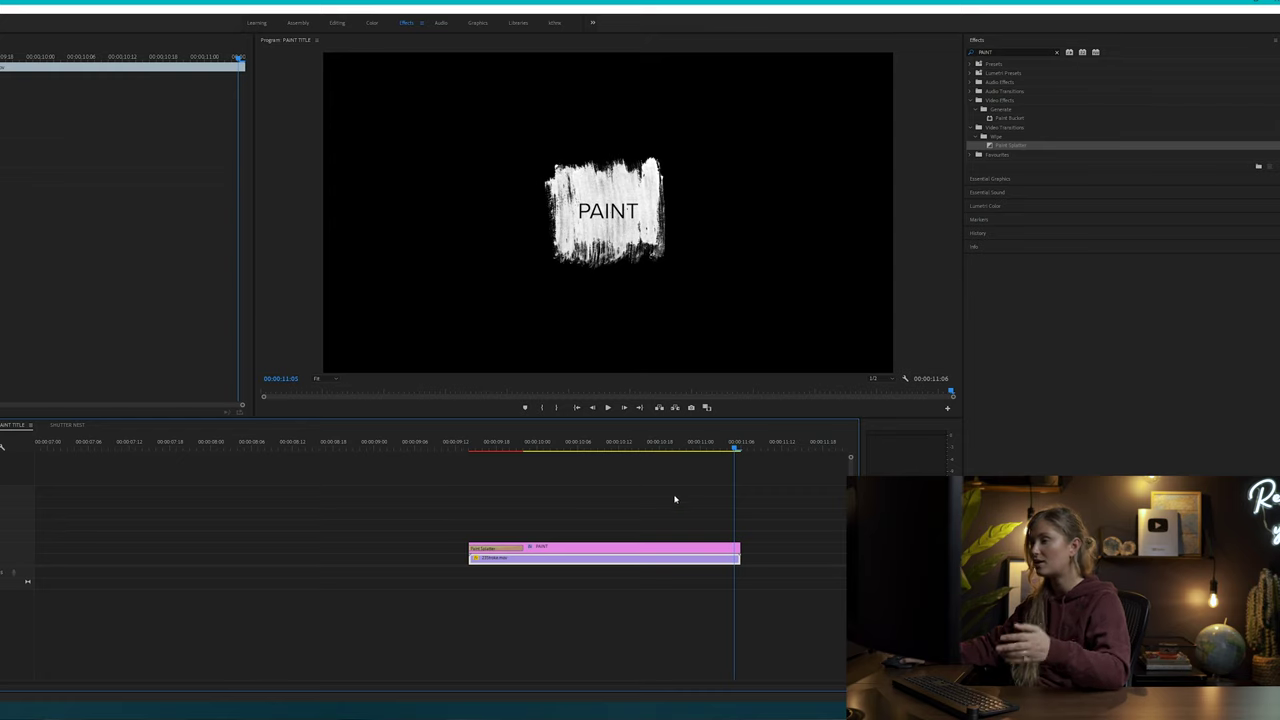
Paste a copy of the brush stroke clip on V1 at about 11:17, leaving a gap after the original.
key("minus")
key("minus")
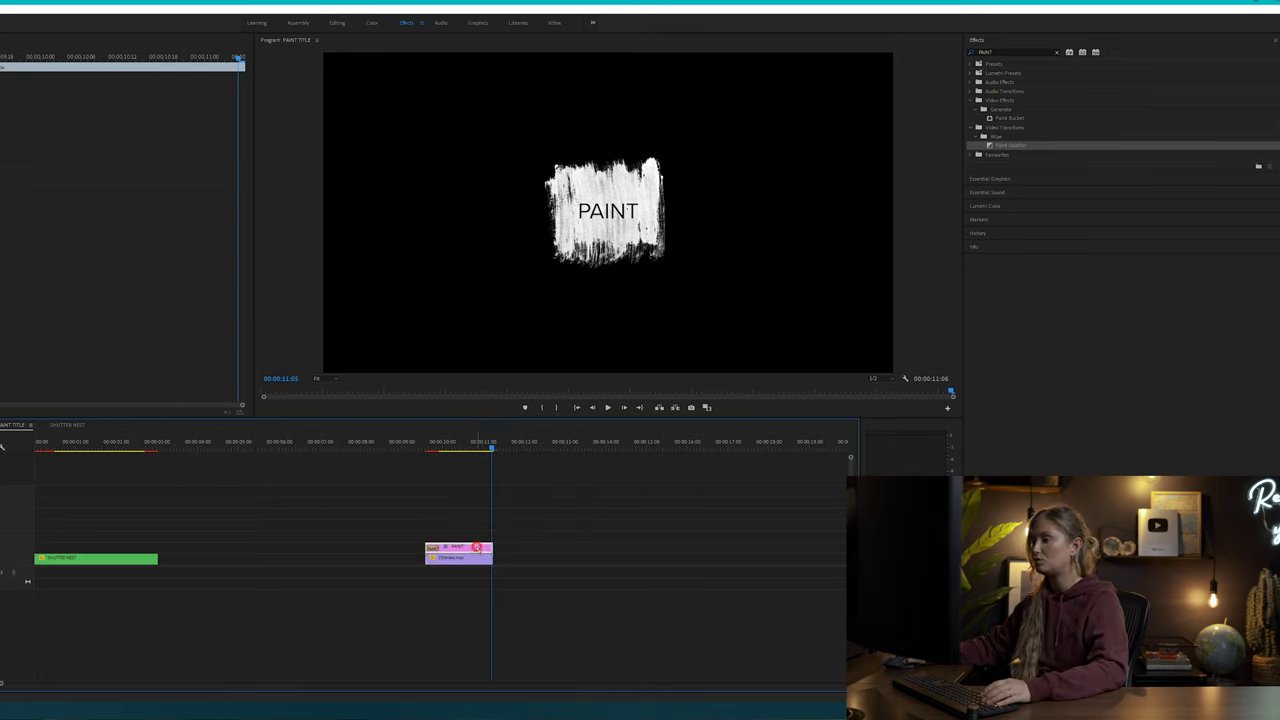
left_click(458, 443)
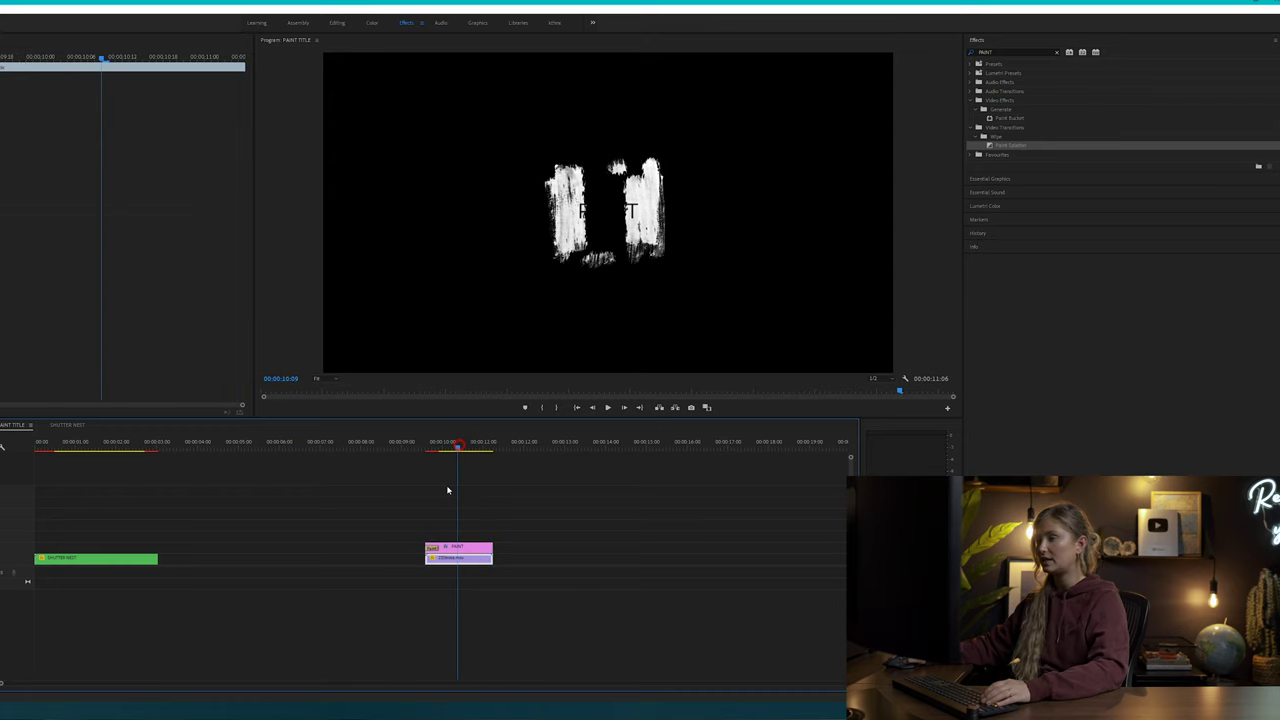
left_click(513, 443)
key("ctrl+v")
Reverse the speed of the copied brush stroke clip and place it directly against the end of the original.
right_click(536, 562)
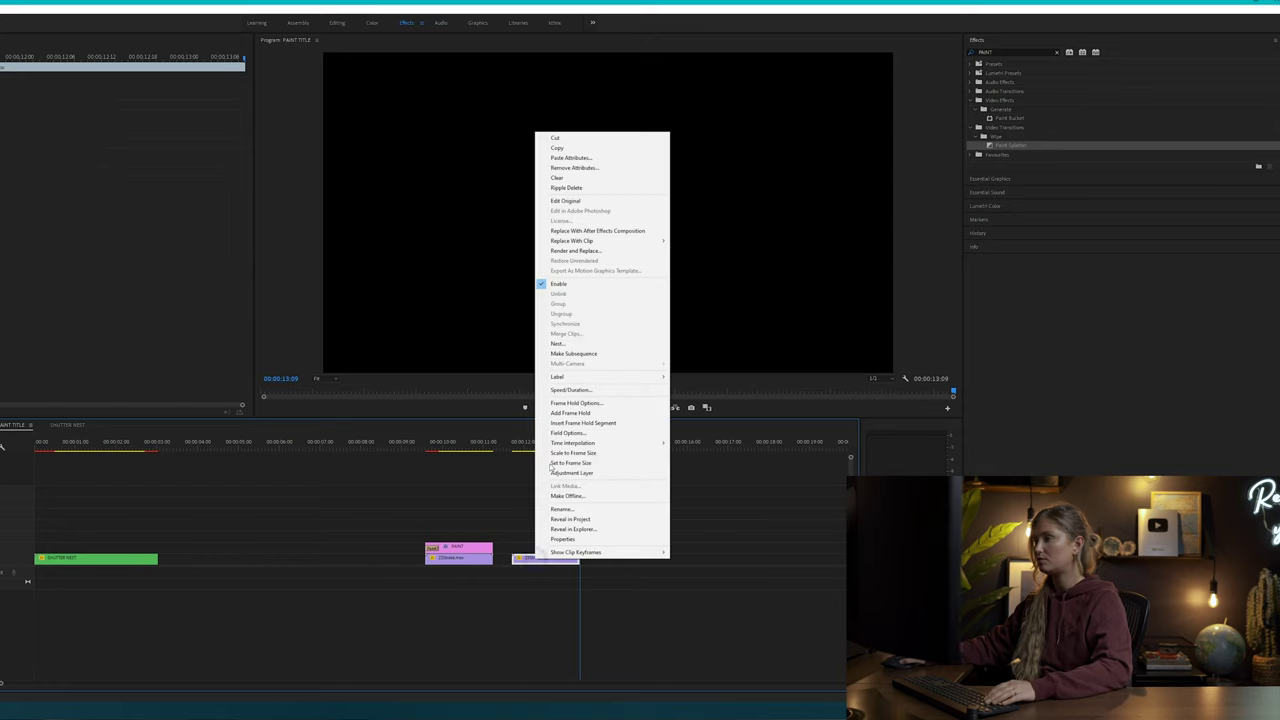
left_click(590, 392)
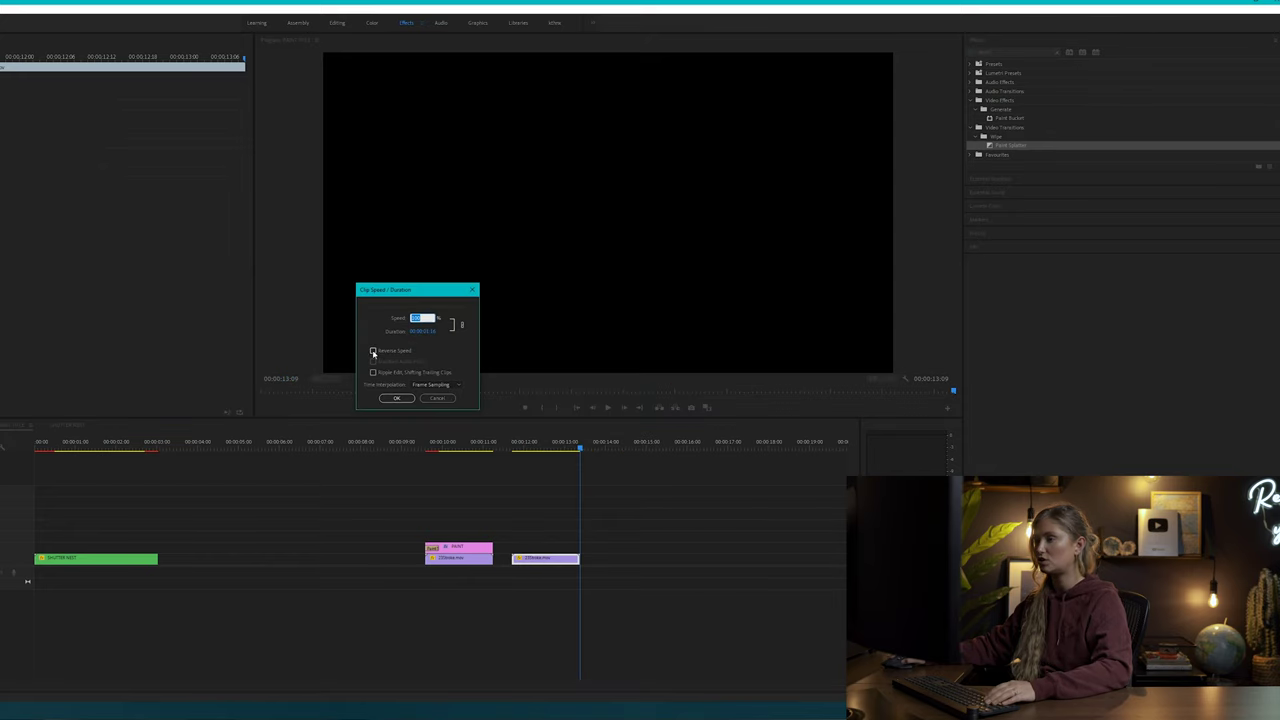
left_click(396, 399)
left_click_drag(536, 557, 516, 557)
left_click(487, 441)
key("space")
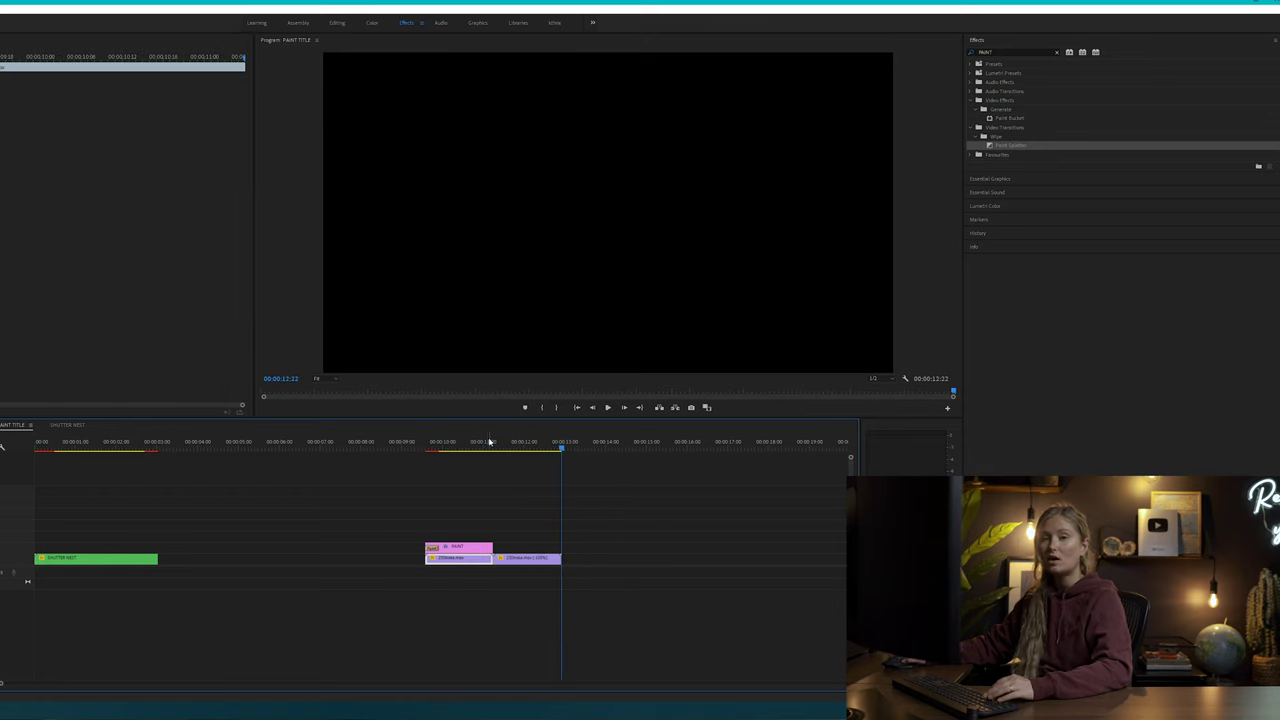
key("space")
Extend the PAINT text to the end of the reversed stroke clip and add a shortened Paint Splatter transition at its end.
left_click_drag(491, 549, 560, 550)
left_click(556, 447)
left_click_drag(1010, 145, 694, 328)
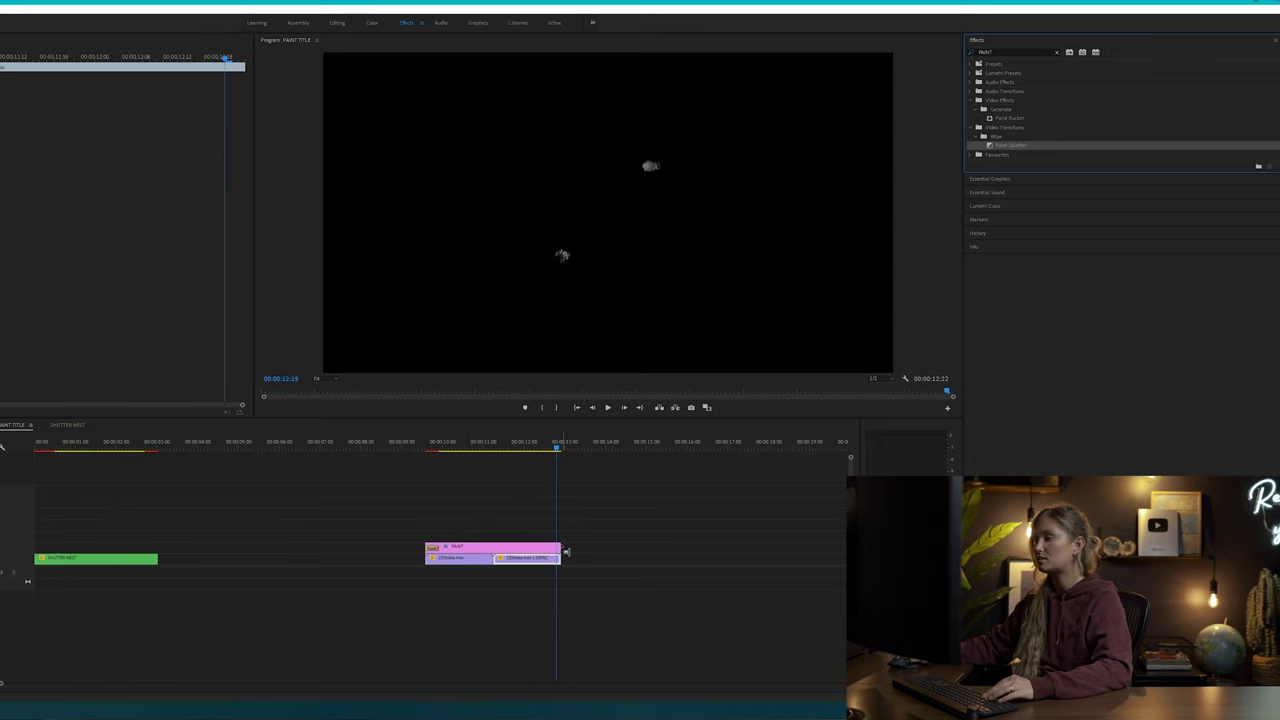
left_click_drag(514, 548, 514, 548)
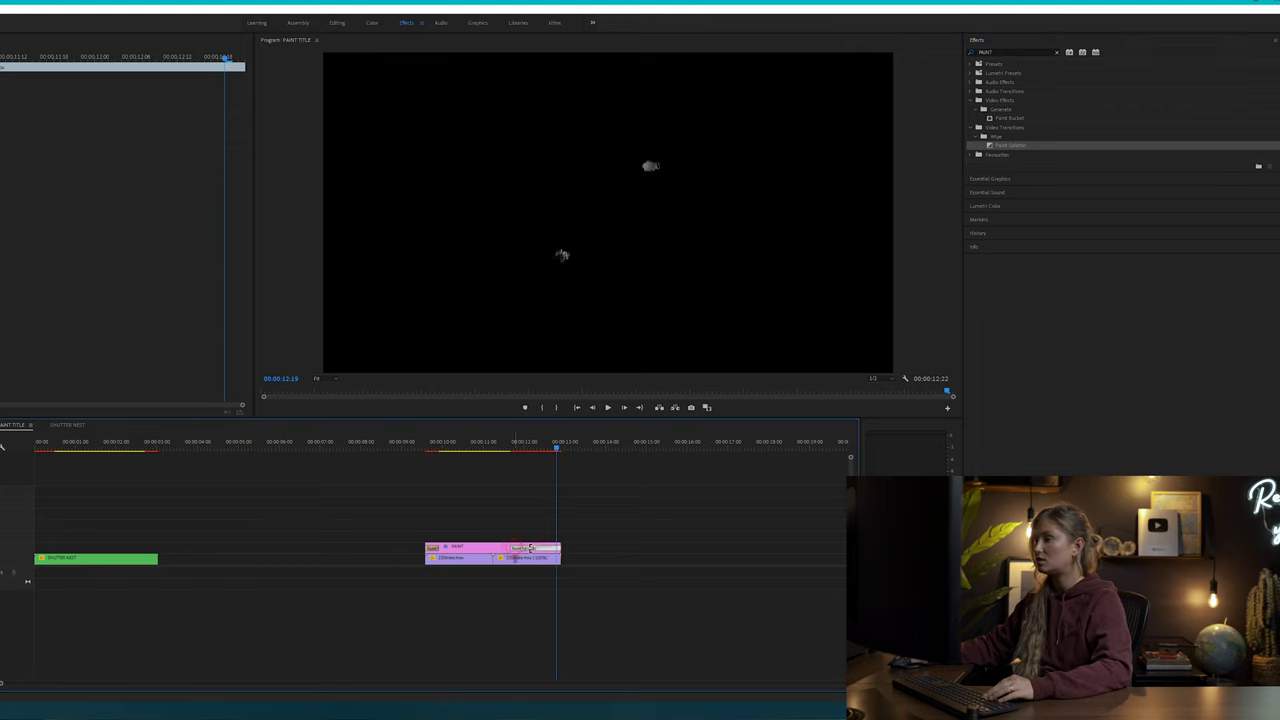
Play back the PAINT title from its first stroke and select the Paint Splatter transition at the text's start.
left_click(426, 447)
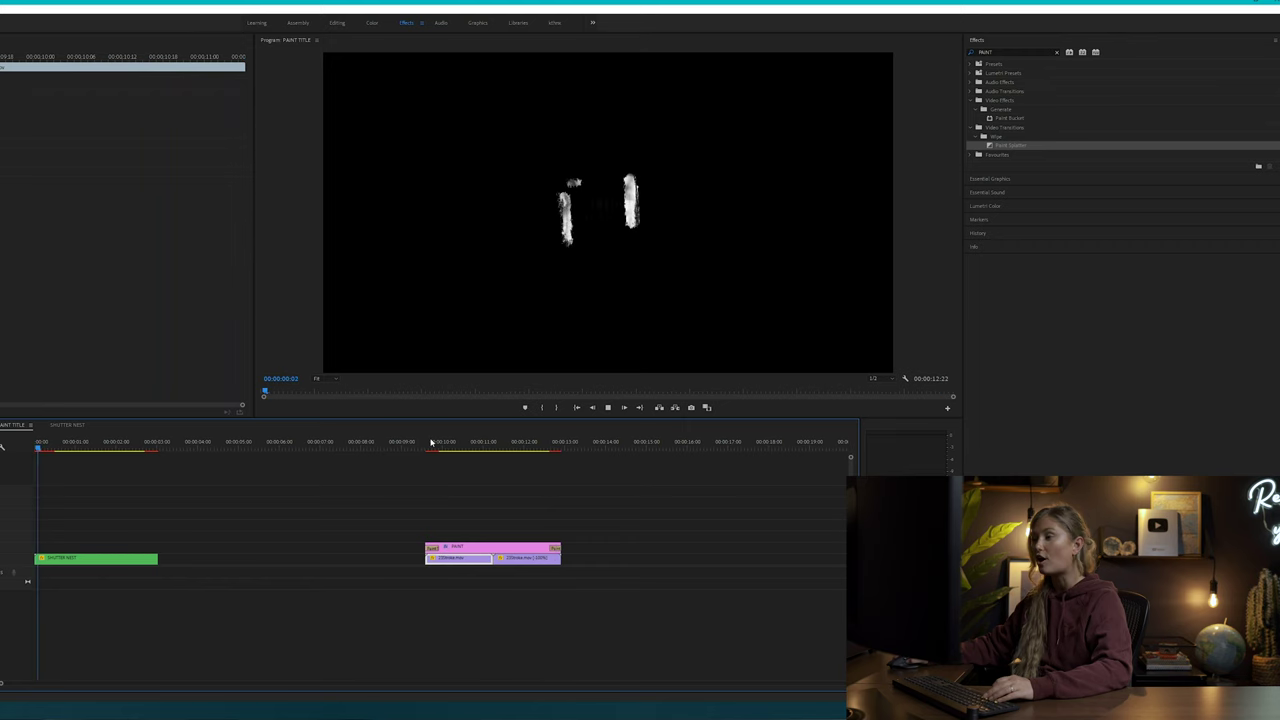
mouse_move(431, 443)
left_mouse_down()
mouse_move(460, 450)
mouse_move(441, 454)
mouse_move(477, 444)
mouse_move(443, 446)
mouse_move(458, 447)
left_mouse_up()
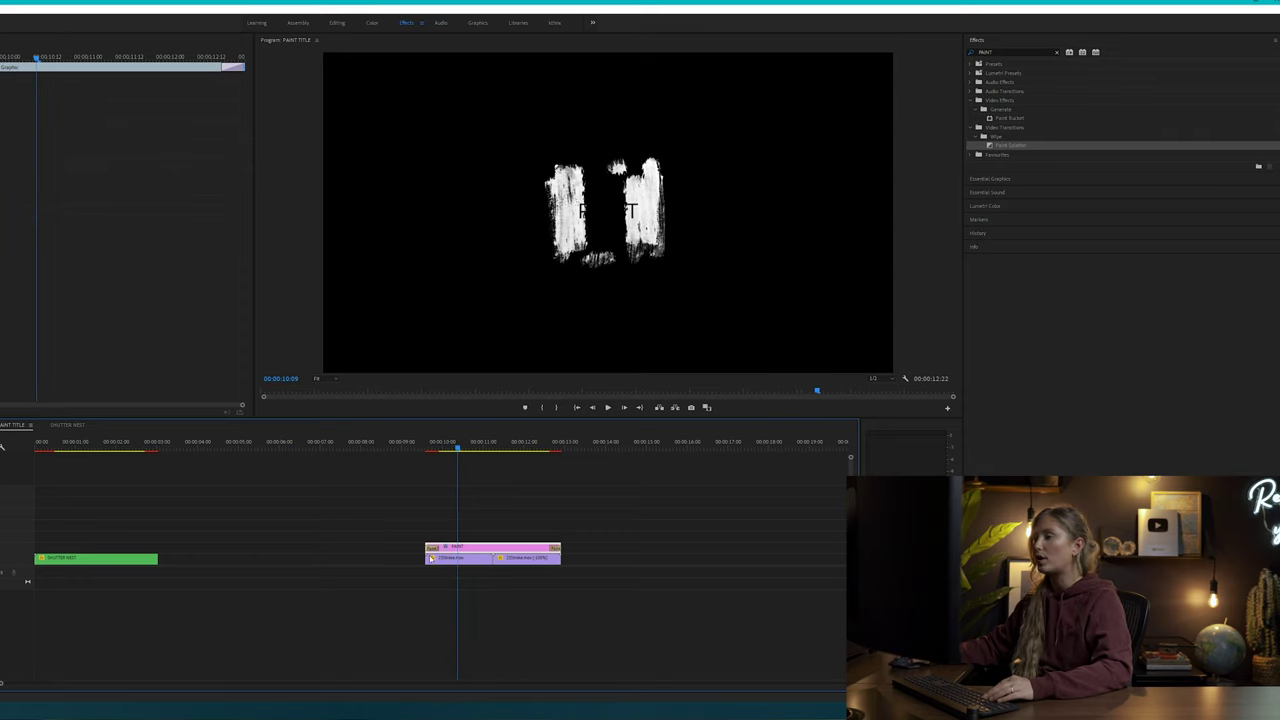
left_click(431, 548)
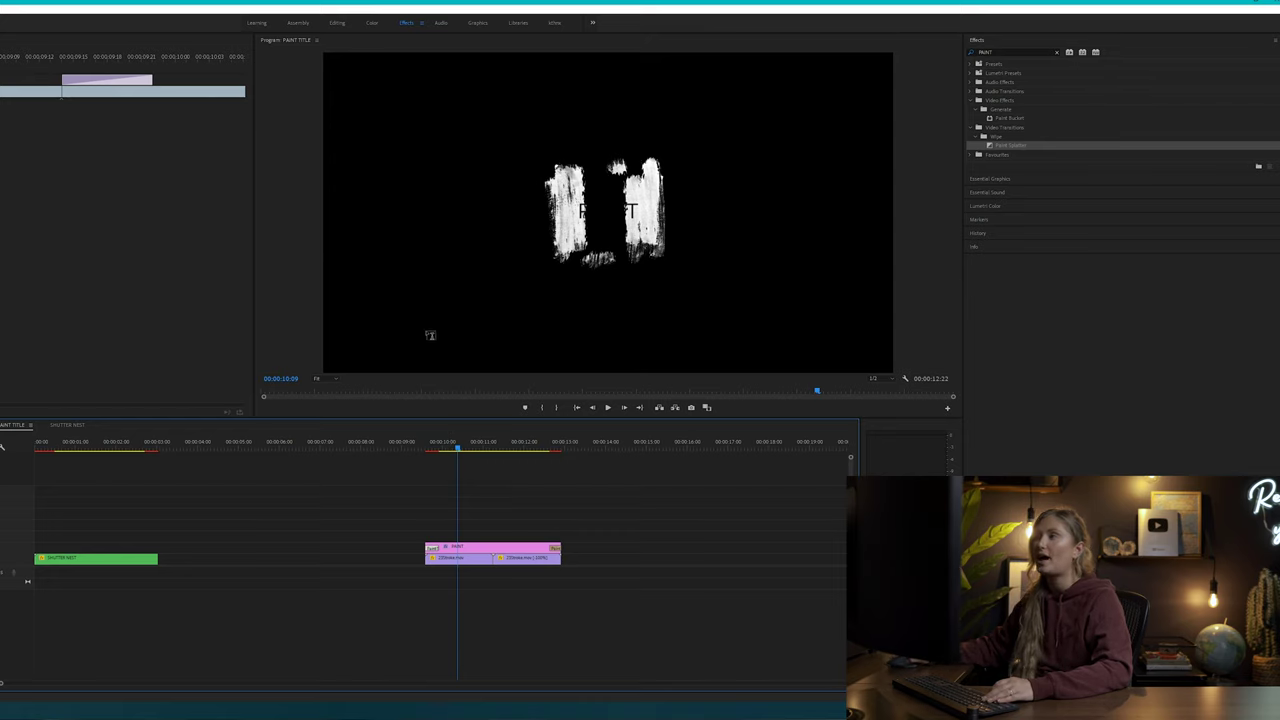
Review the finished PAINT title, then preview the corporate nest example in the ZOOM TITLE sequence.
left_click(408, 441)
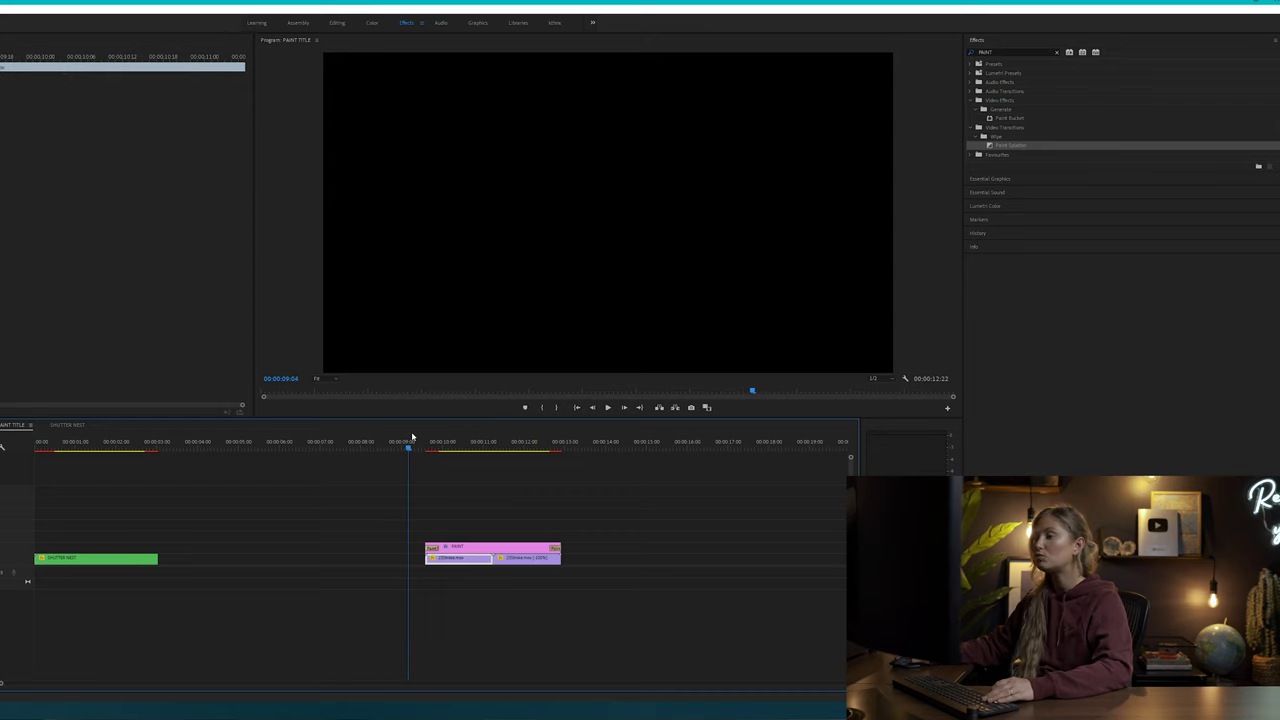
left_click_drag(431, 433, 549, 447)
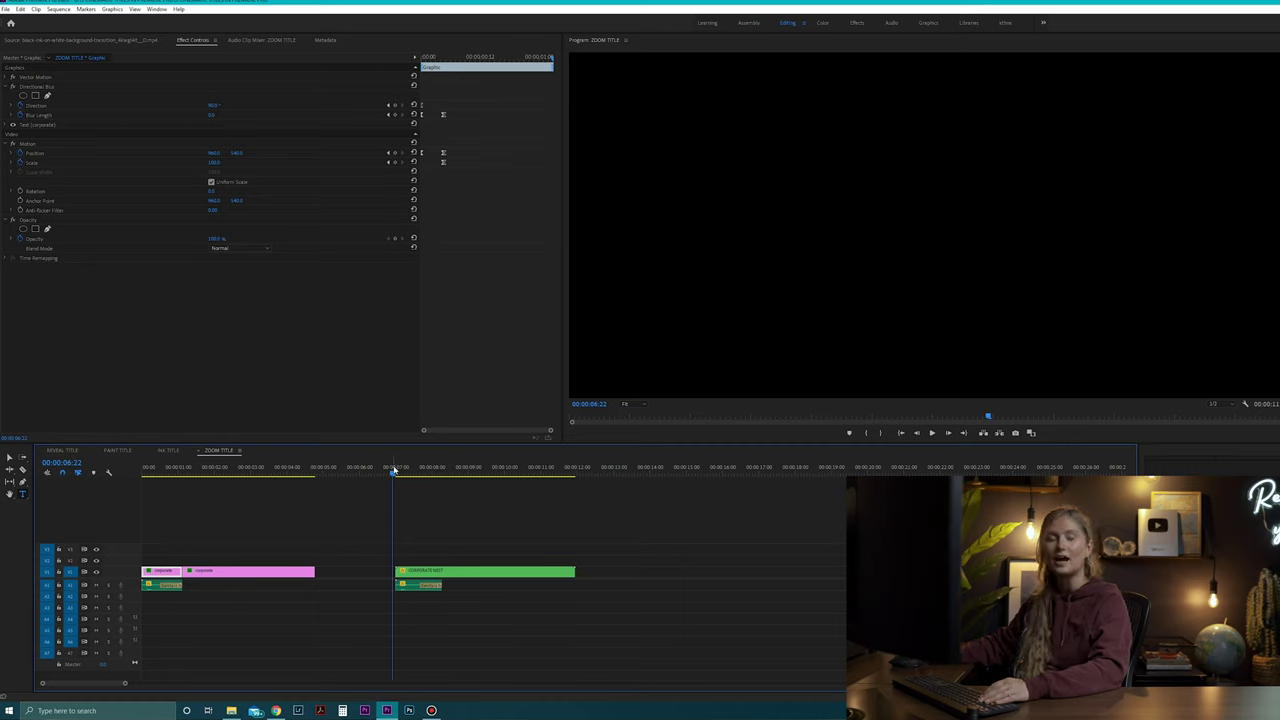
key("space")
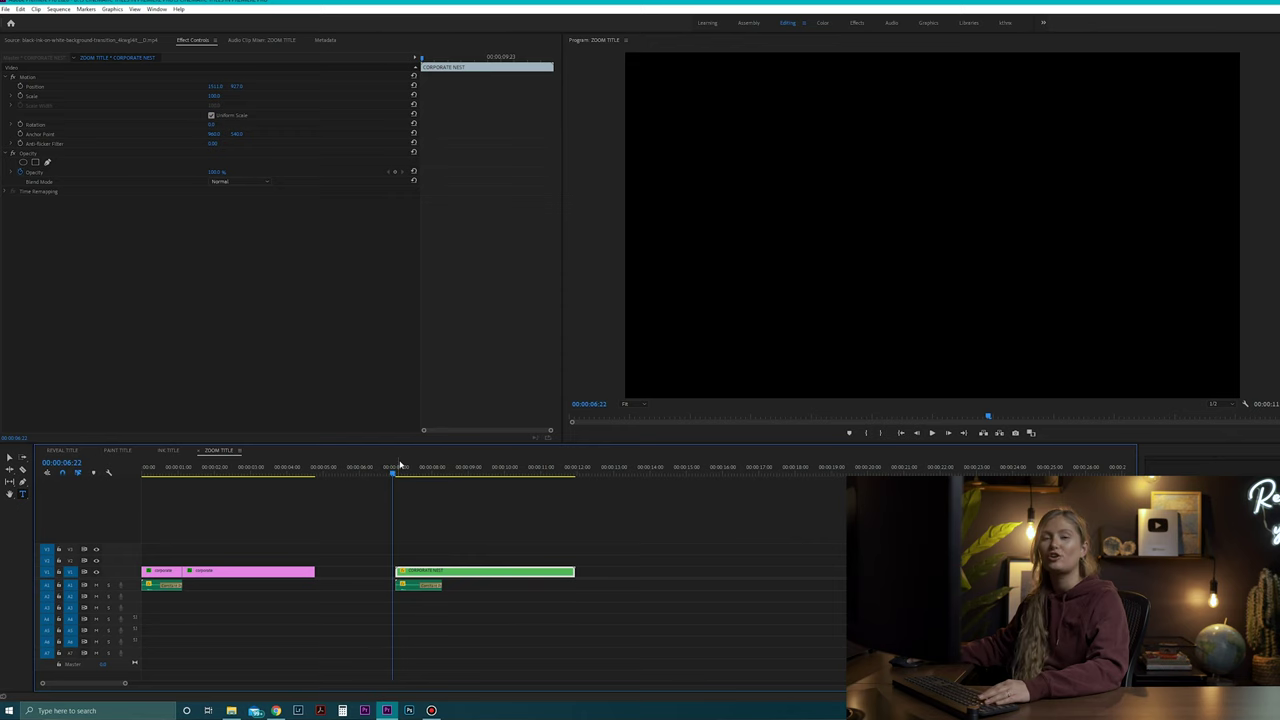
mouse_move(392, 472)
left_mouse_down()
mouse_move(429, 472)
mouse_move(397, 487)
mouse_move(417, 484)
mouse_move(403, 468)
left_mouse_up()
Create a white text title reading ZOOM in the middle of the frame and place its clip on V1 at 14:21.
left_click(390, 470)
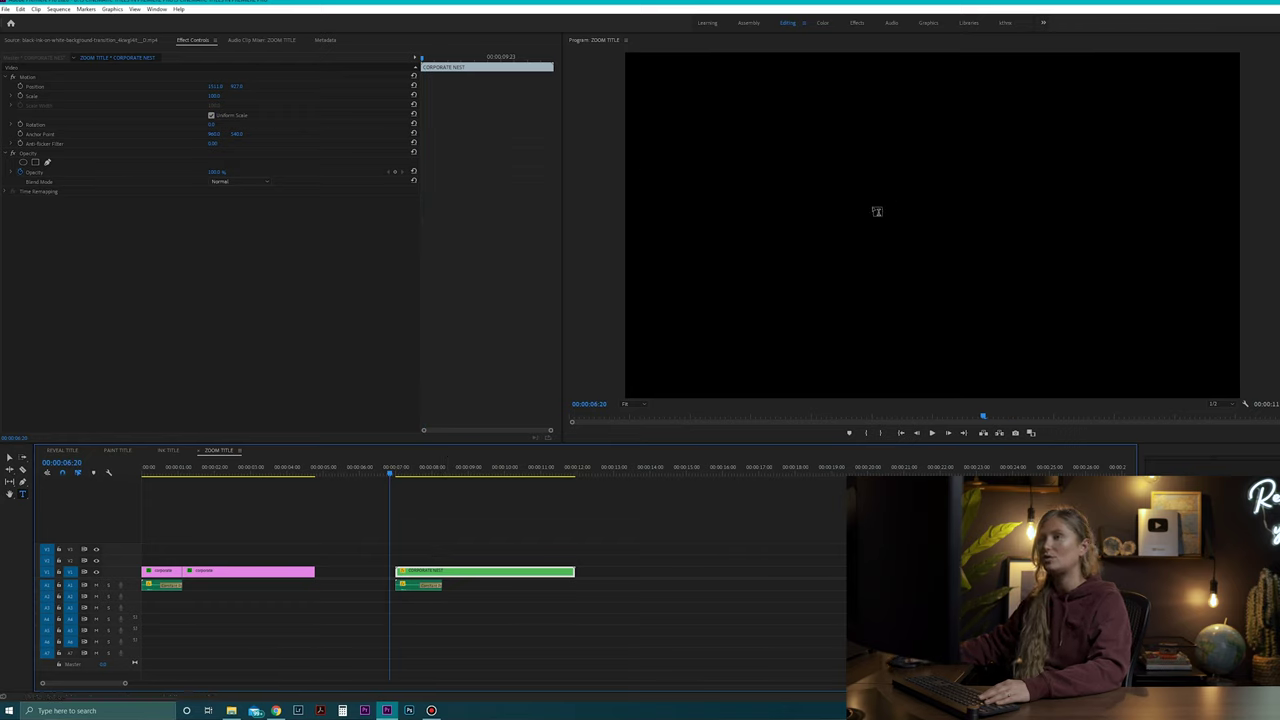
left_click_drag(880, 243, 951, 216)
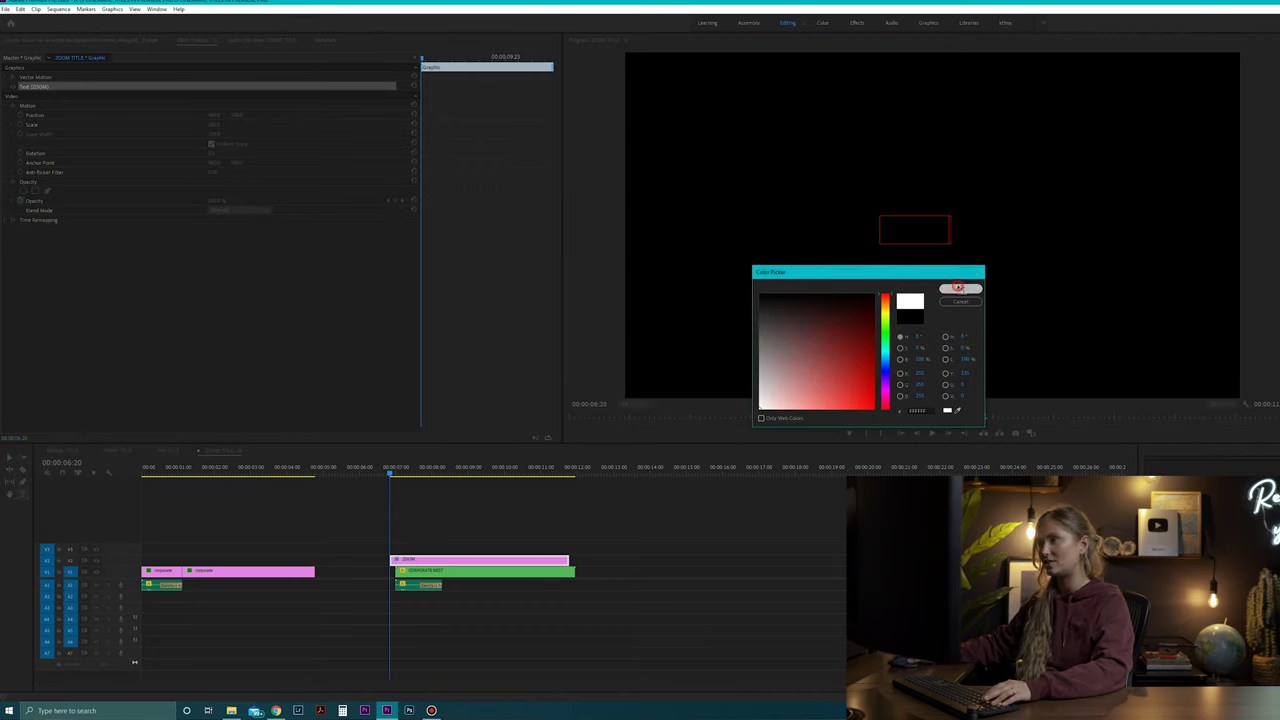
left_click(957, 288)
type("ZOOM")
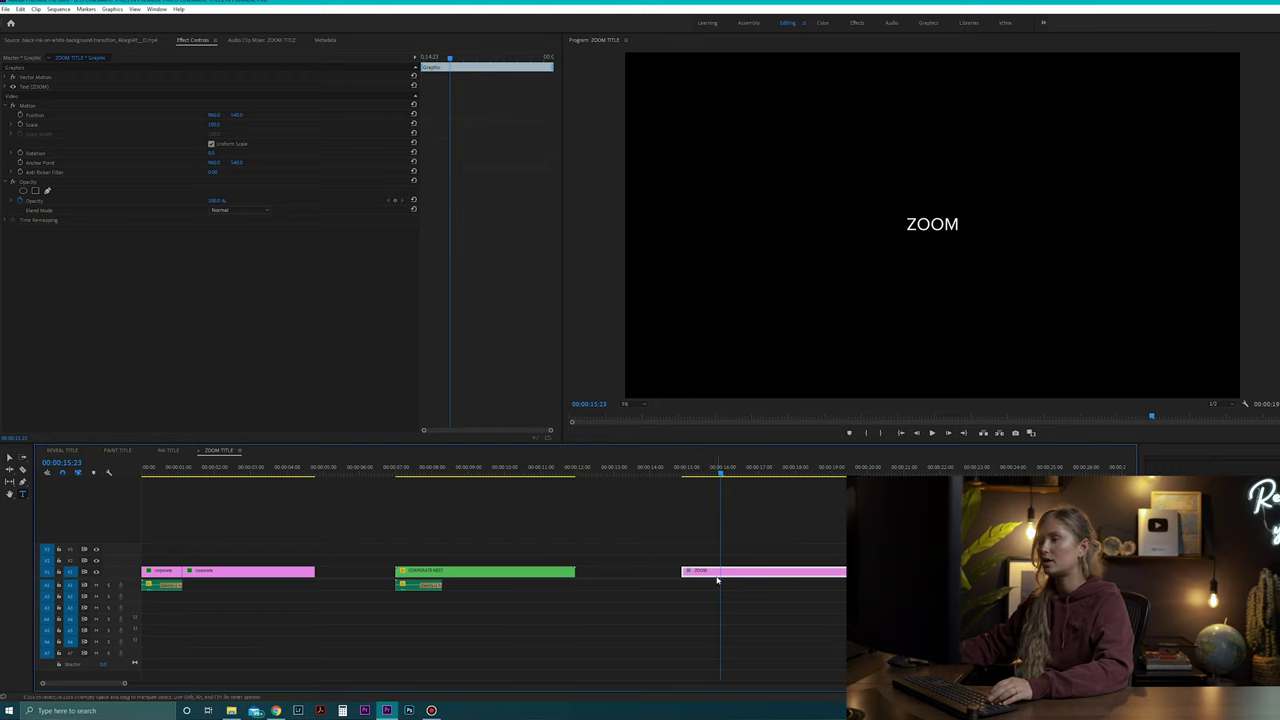
Keyframe the centred ZOOM text's Position at 15:23, shift it horizontally to the frame's right edge at the clip's start, and play the slide-in.
left_click(19, 115)
left_click_drag(690, 470, 683, 483)
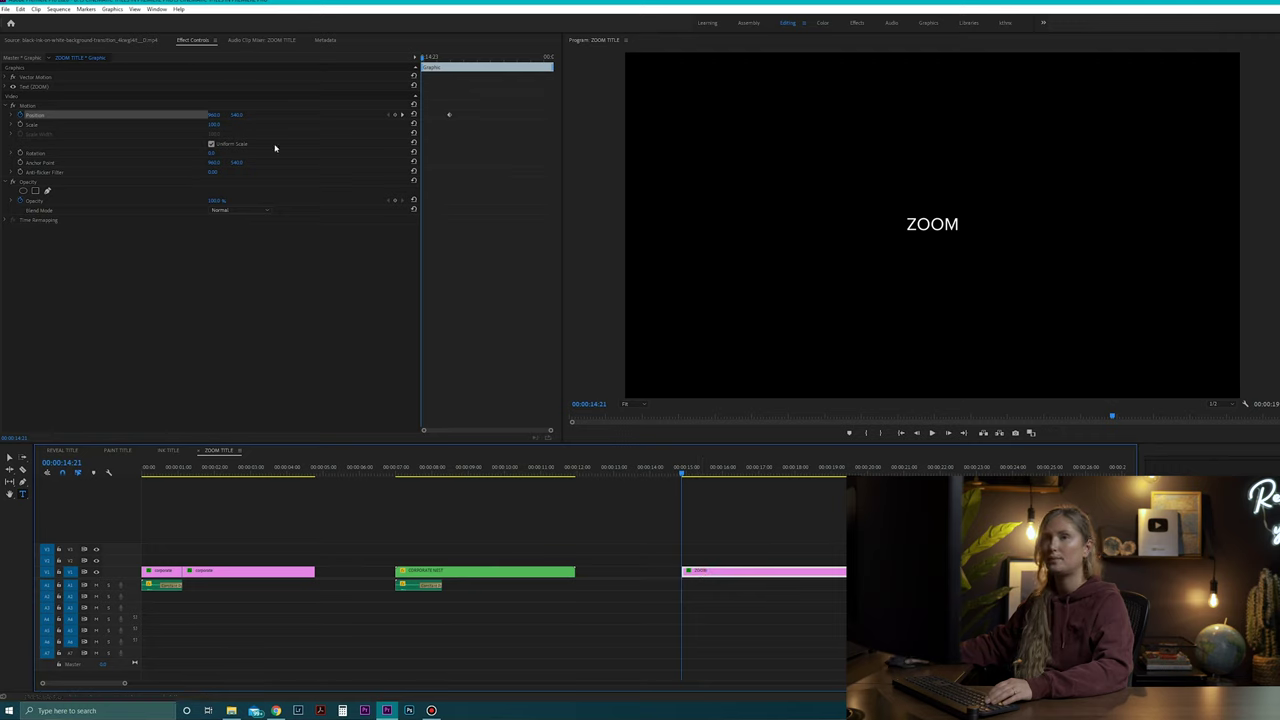
left_click_drag(211, 115, 248, 115)
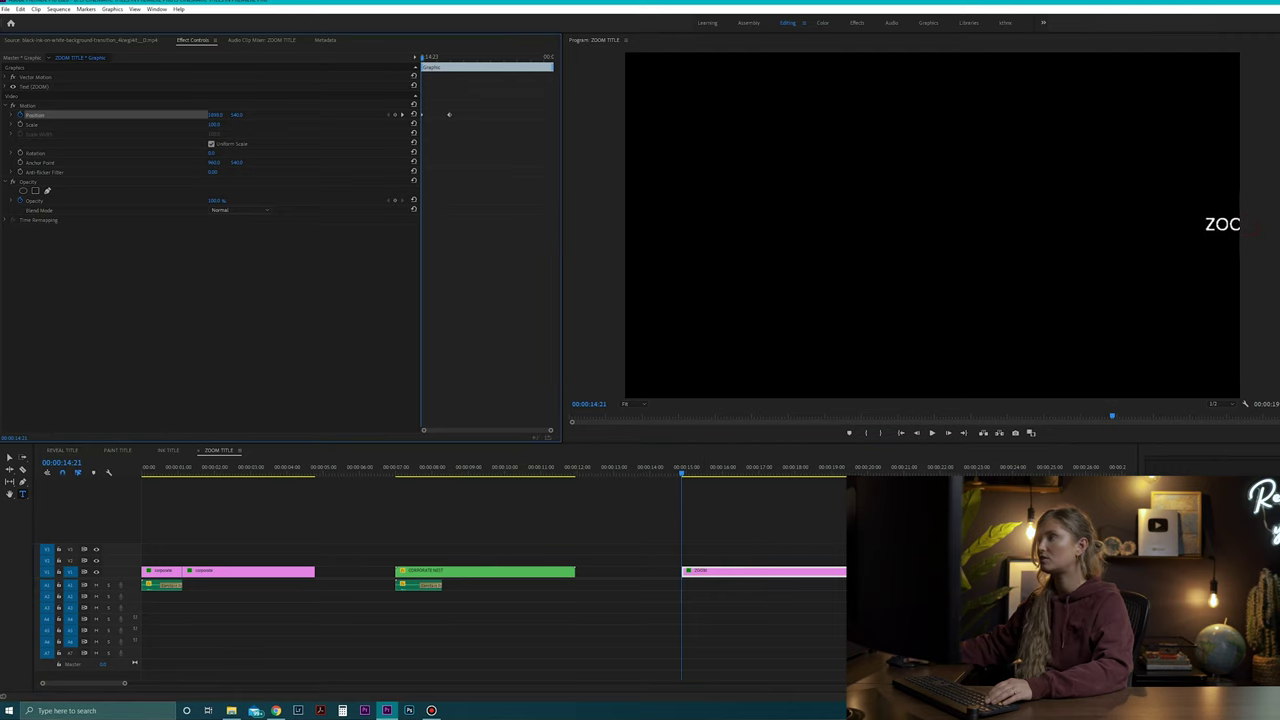
key("space")
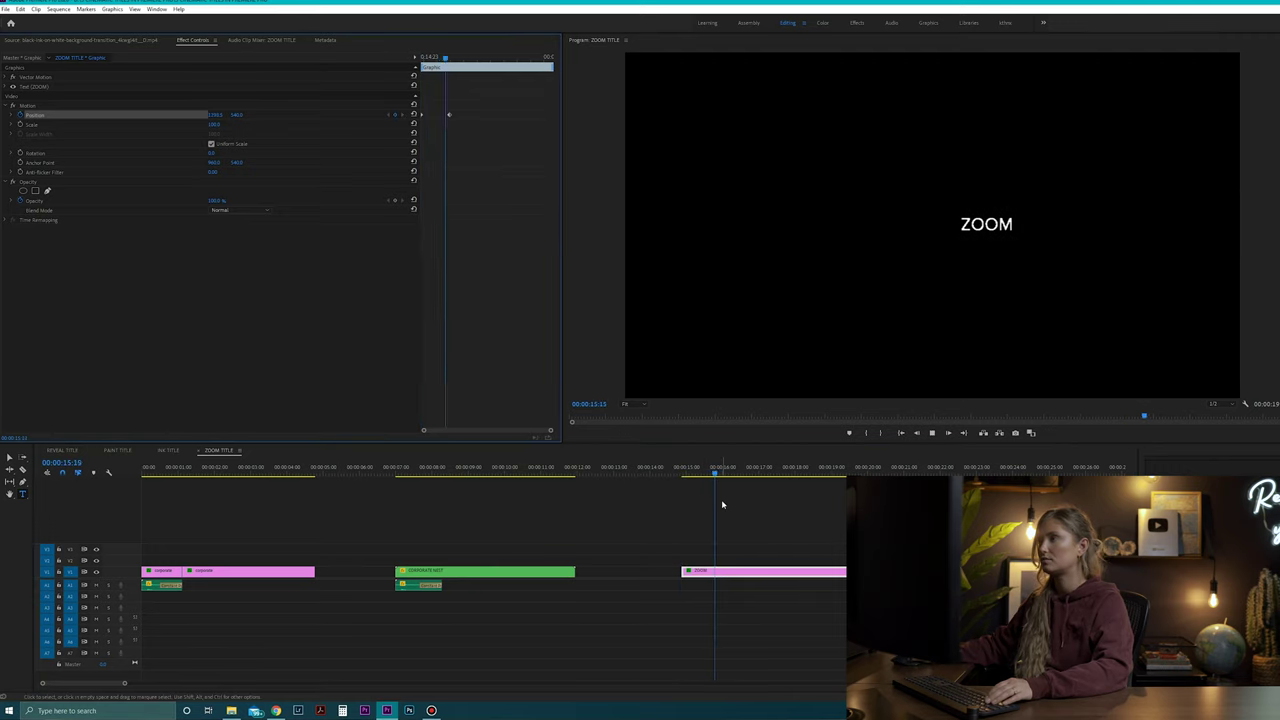
key("space")
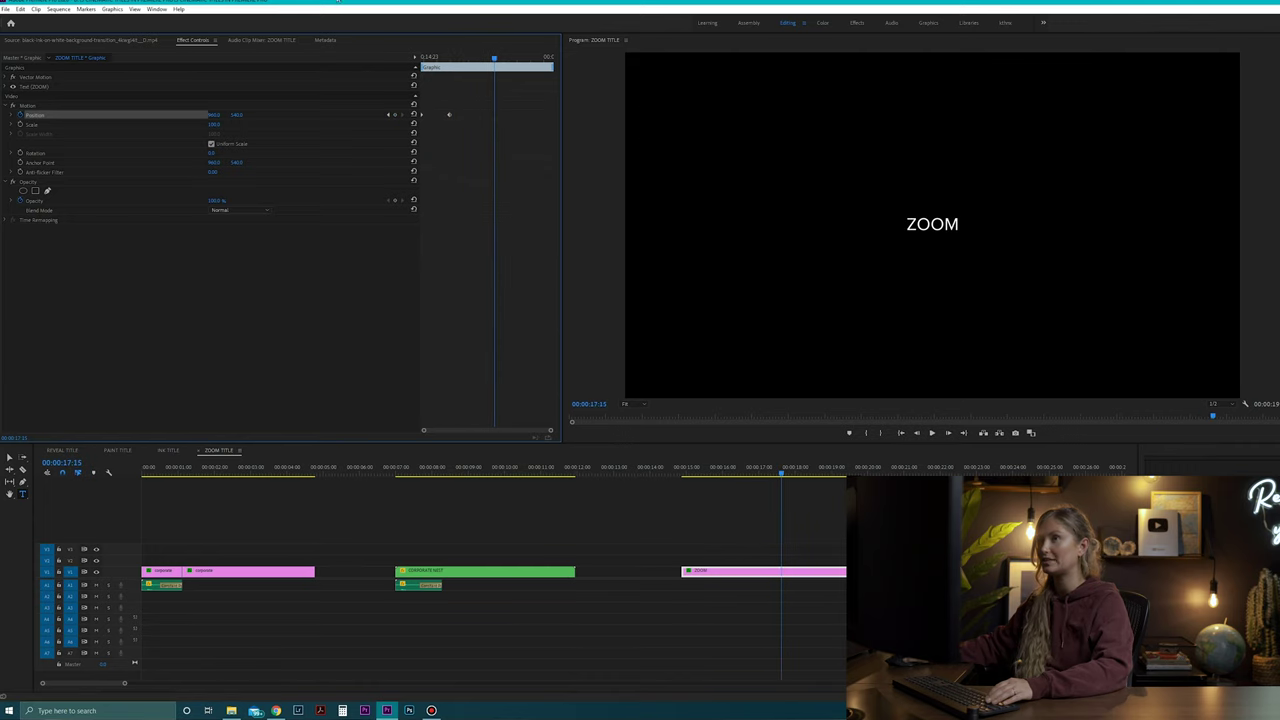
Move the ZOOM text's second Position keyframe much closer to the first to speed up the slide-in.
left_click_drag(439, 58, 451, 60)
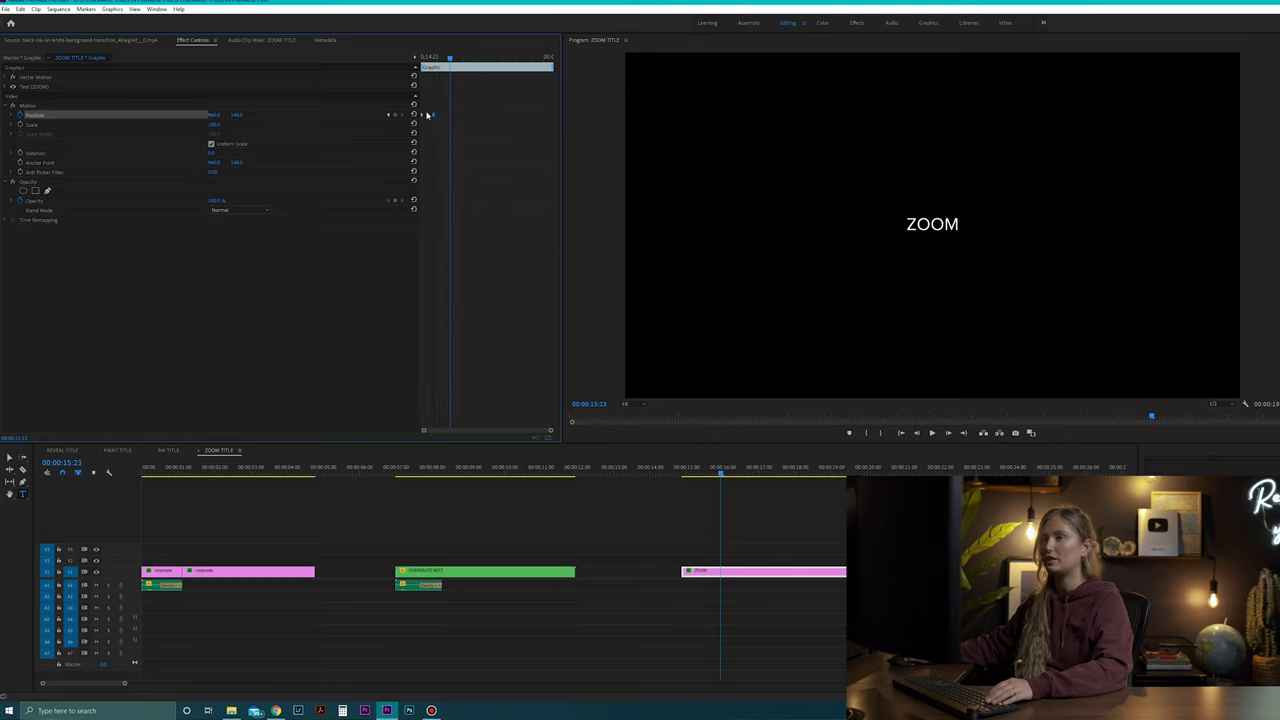
mouse_move(449, 58)
left_mouse_down()
mouse_move(423, 58)
mouse_move(444, 58)
left_mouse_up()
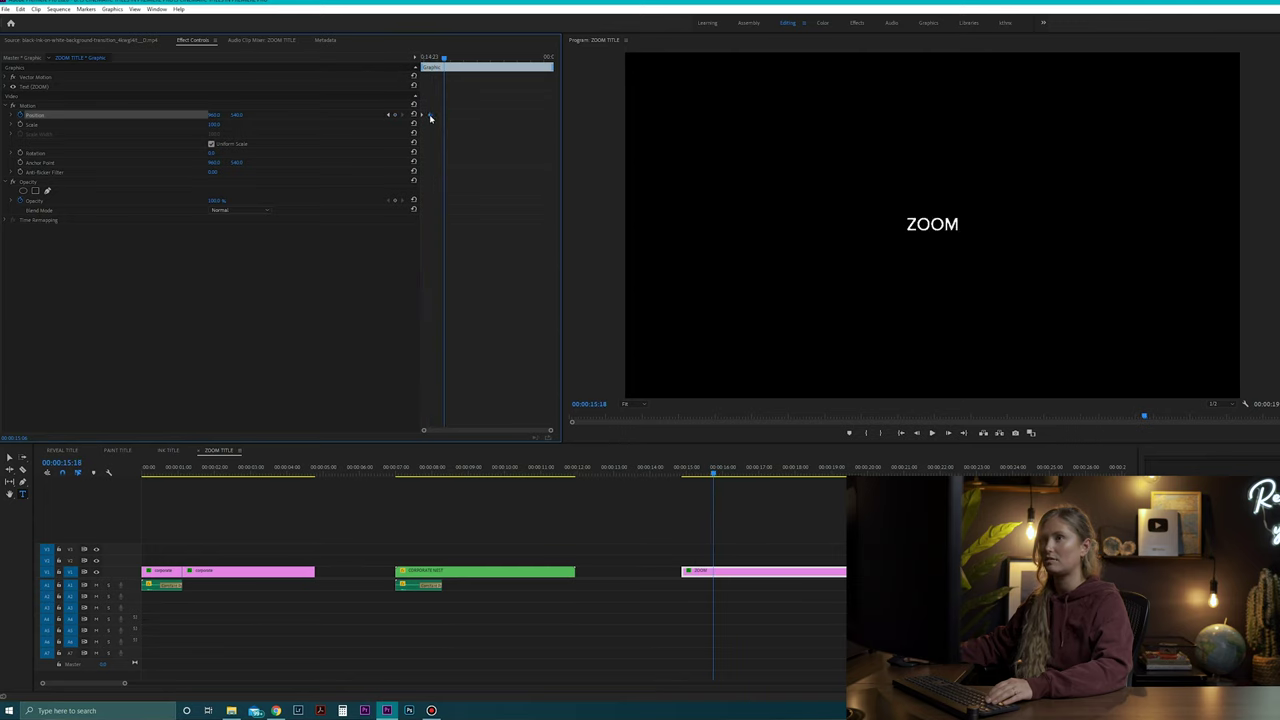
key("Left")
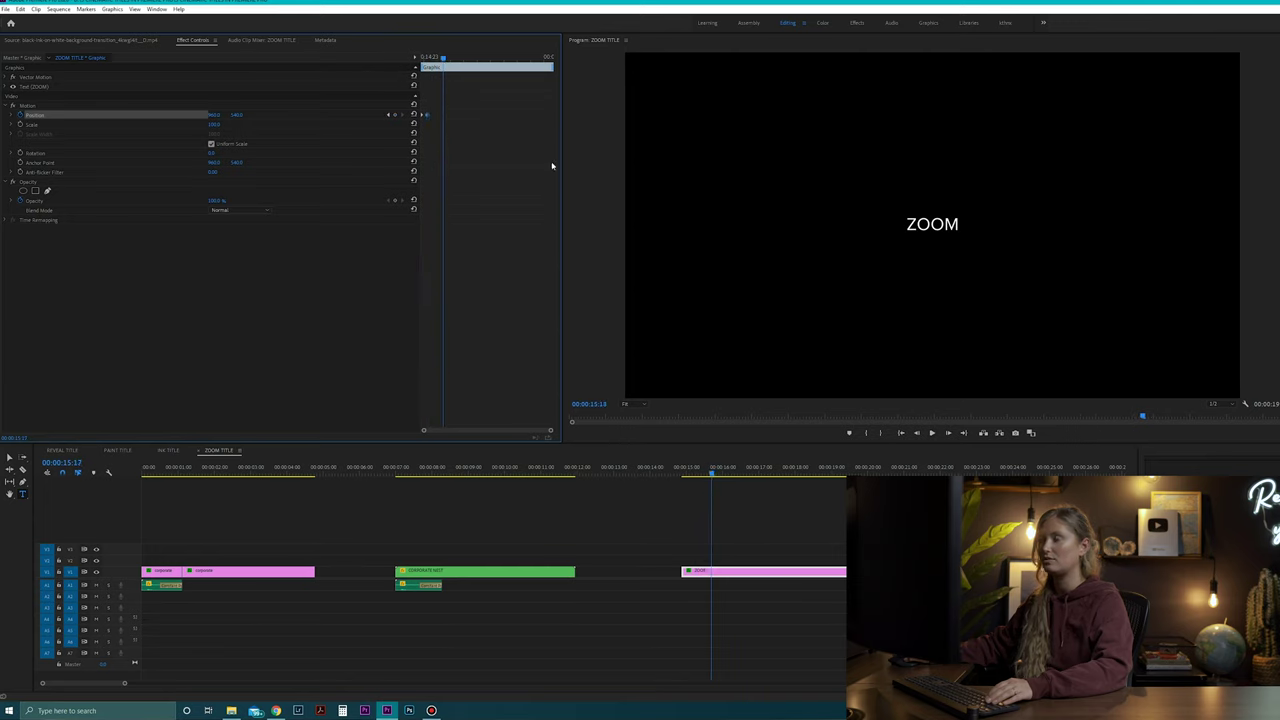
Play back the corporate nest example to compare its zoom motion, returning to its start.
key("Up")
key("Up")
key("Up")
key("space")
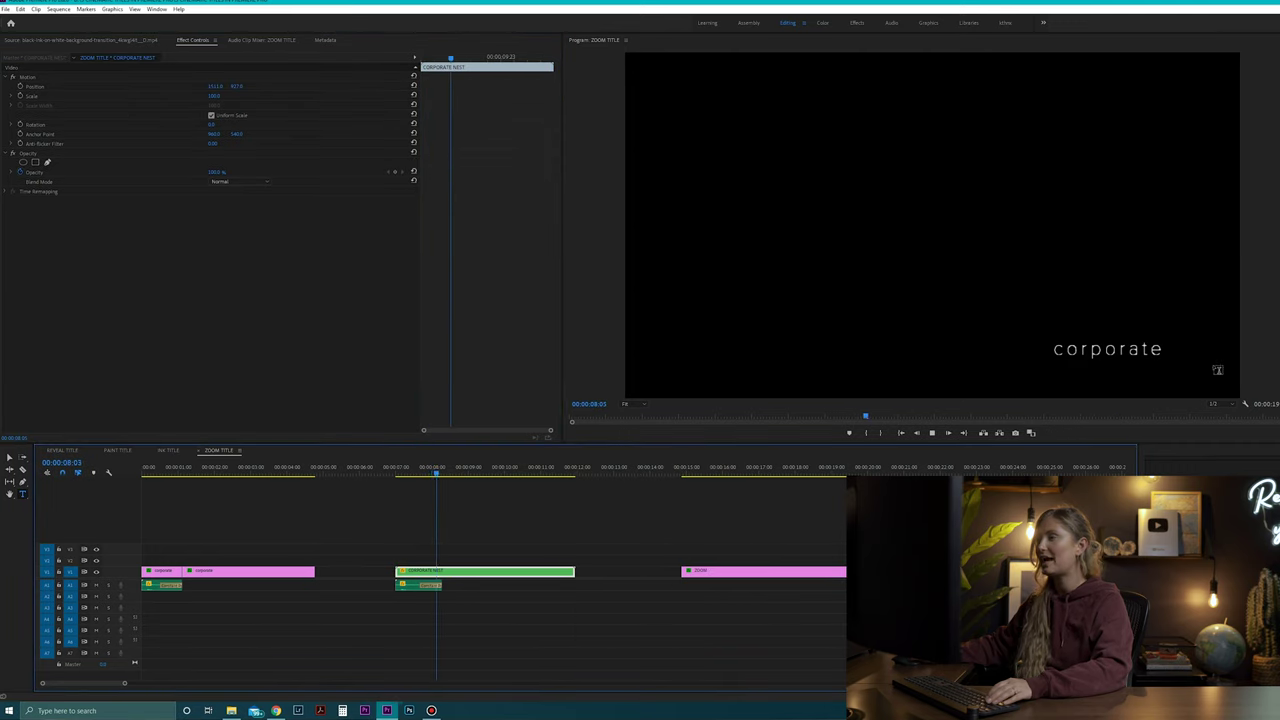
left_click(394, 468)
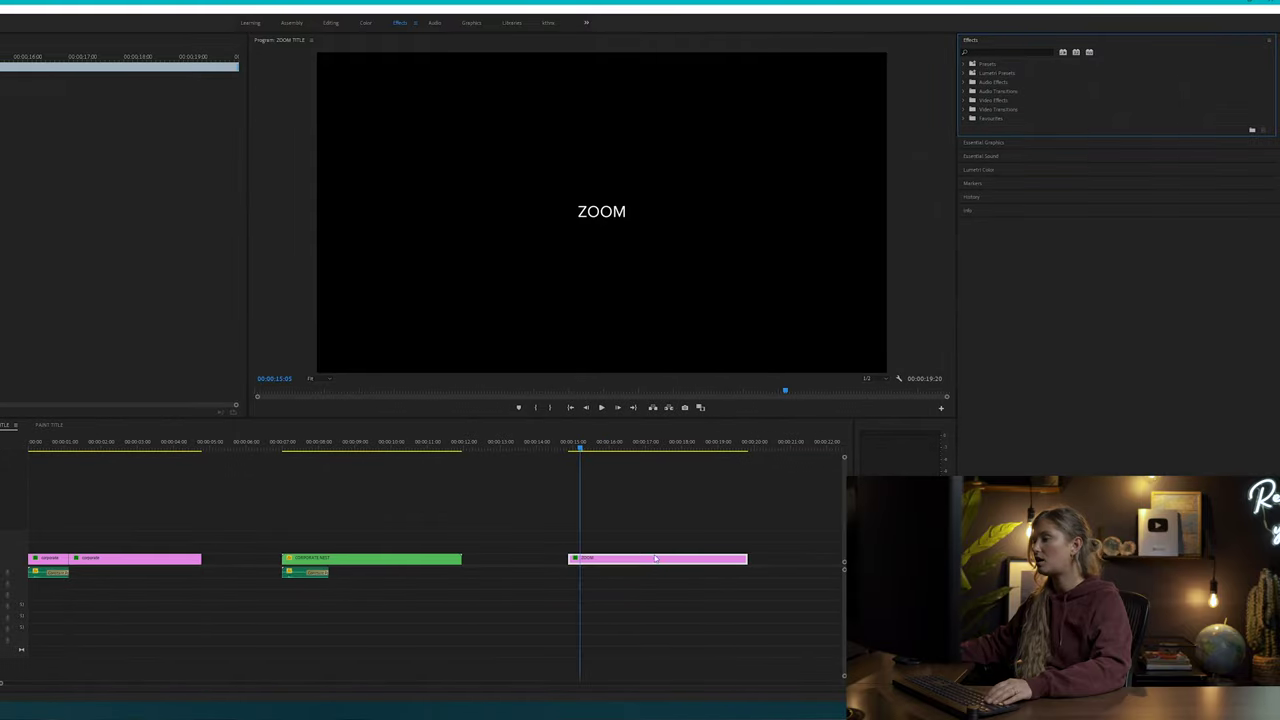
Search the effects for blur and apply Directional Blur to the ZOOM text clip.
left_click(605, 445)
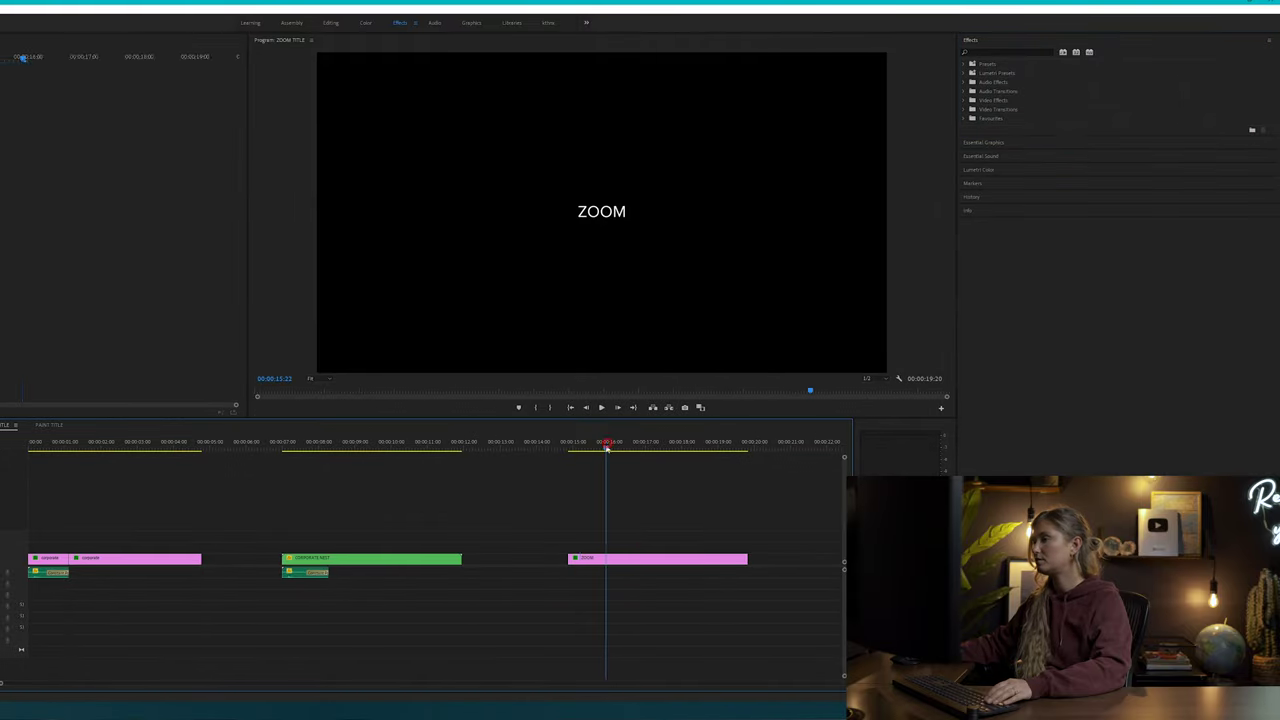
left_click(1005, 51)
type("blur")
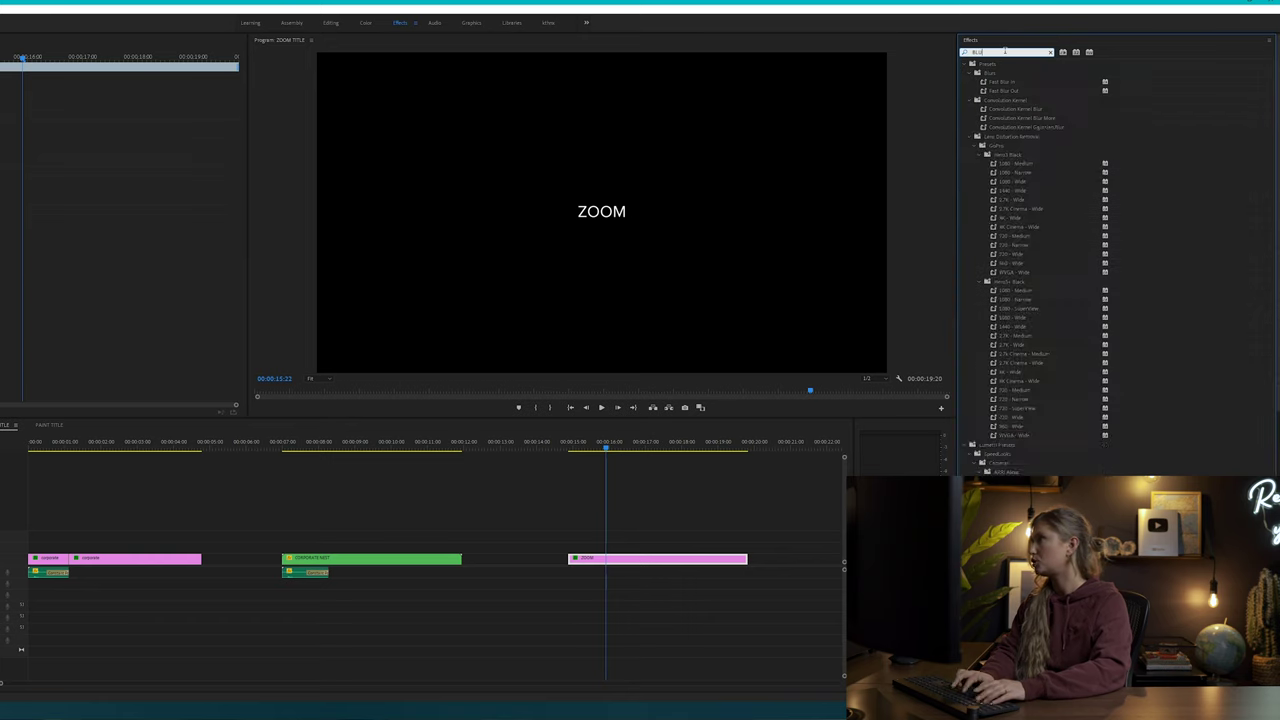
left_click(1020, 209)
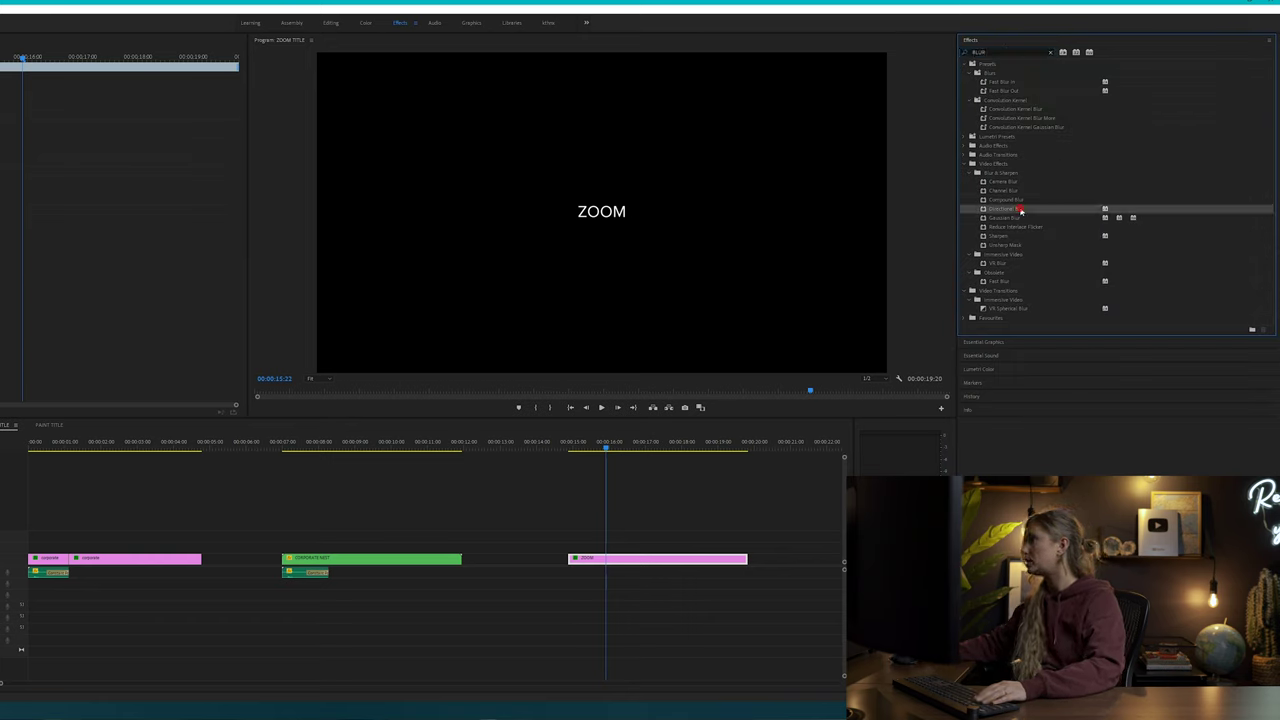
left_click_drag(669, 519, 624, 560)
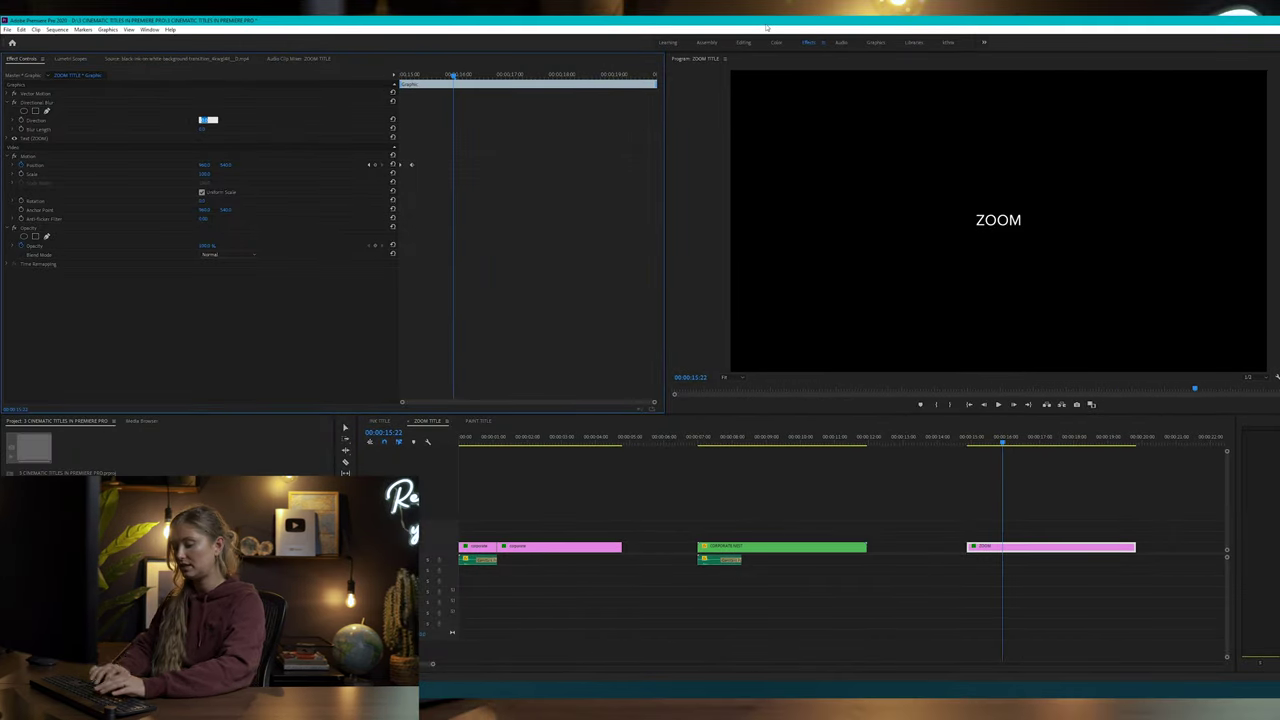
Set the Directional Blur's direction to 90° and its Blur Length to 100, and check the blur on the text.
type("90")
key("Return")
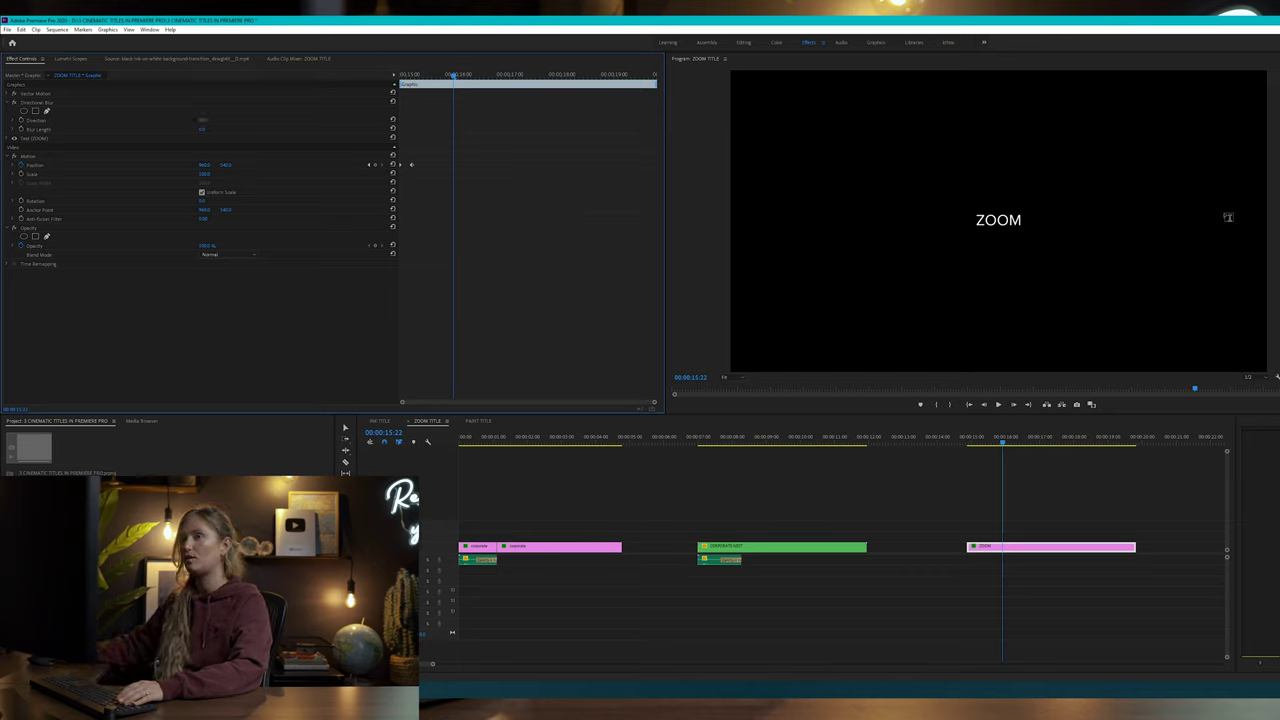
left_click(967, 440)
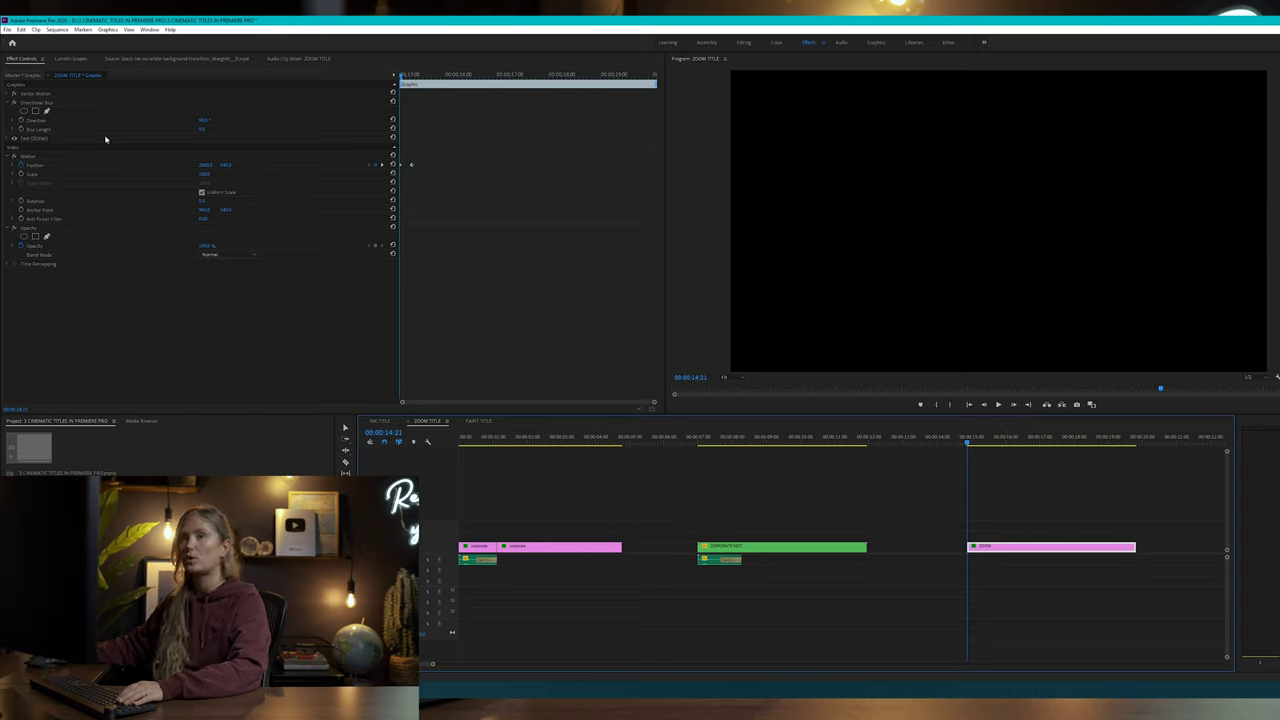
type("100")
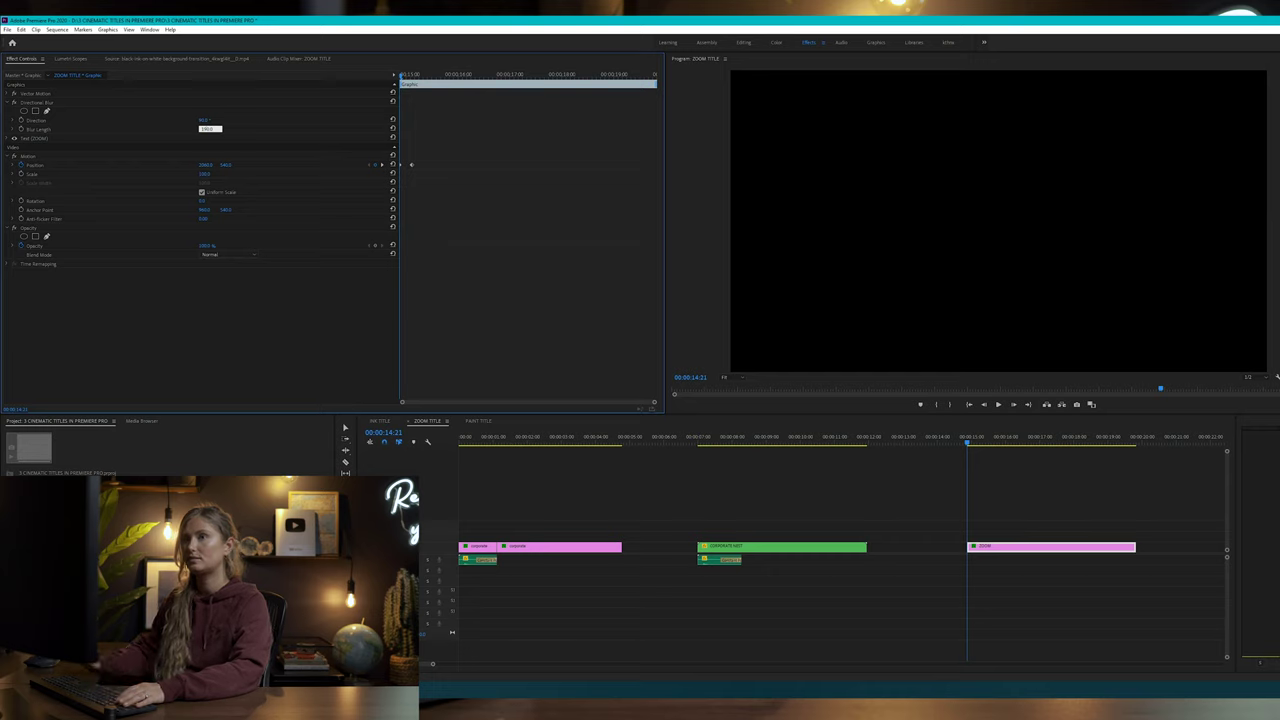
key("Return")
left_click_drag(966, 442, 993, 454)
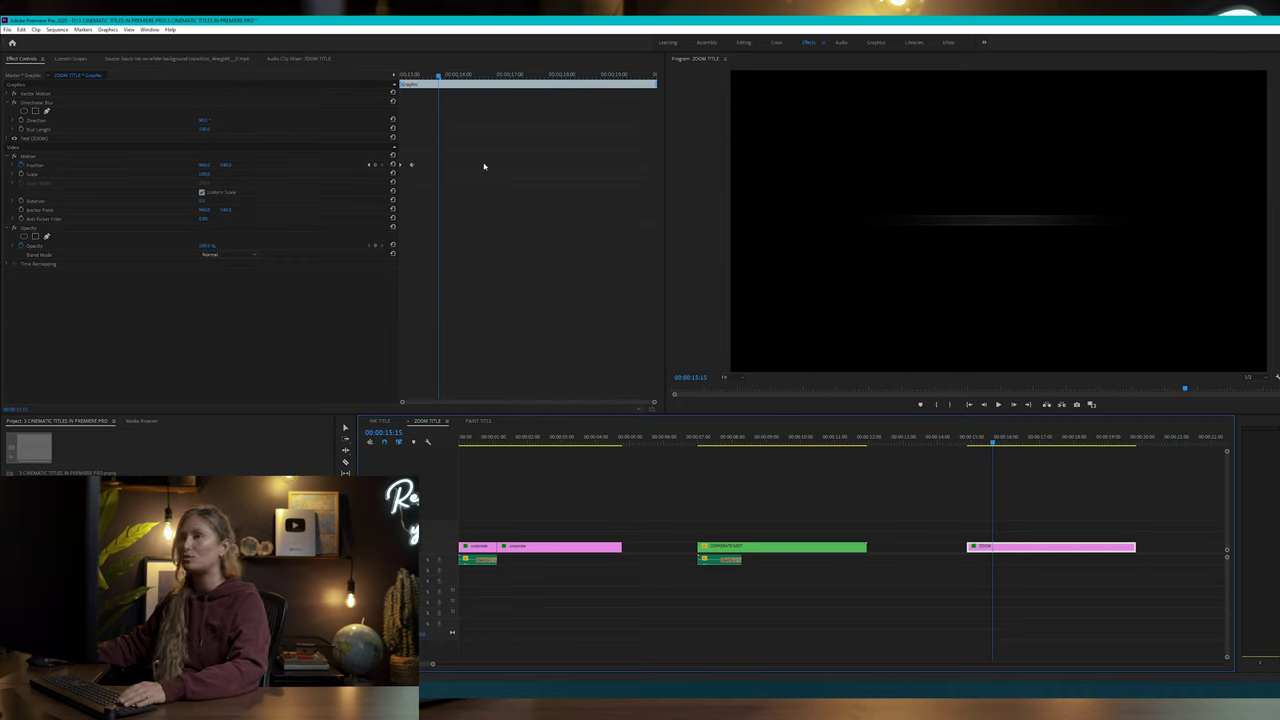
Keyframe the Blur Length at the ZOOM clip's start, set it to 0 at 15:03, and play back the animation.
left_click_drag(450, 78, 392, 85)
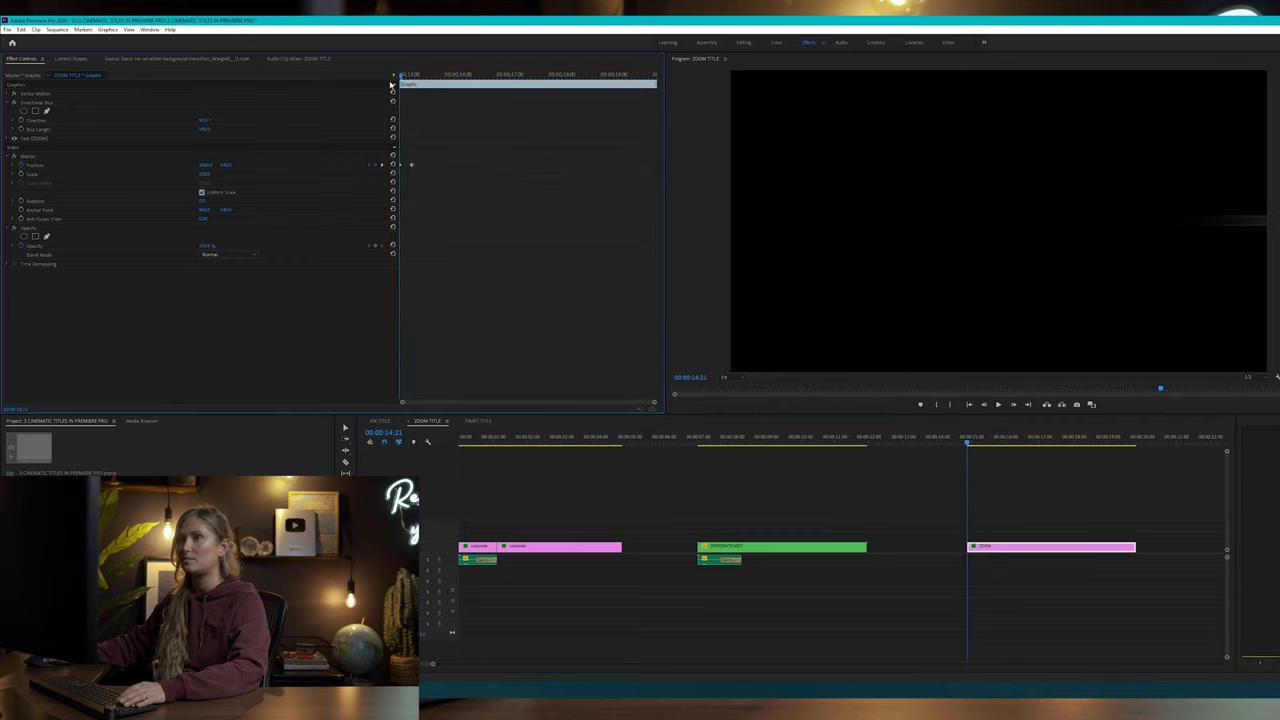
left_click(38, 131)
left_click_drag(401, 75, 412, 75)
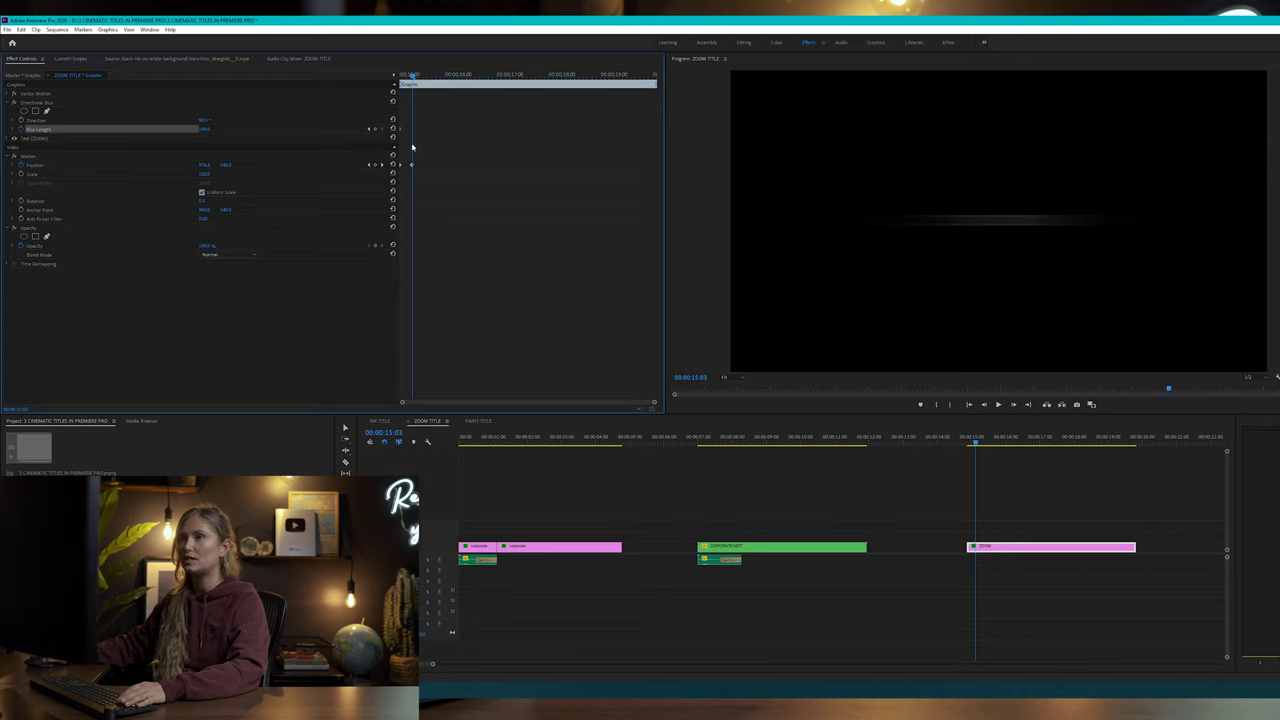
left_click(412, 166)
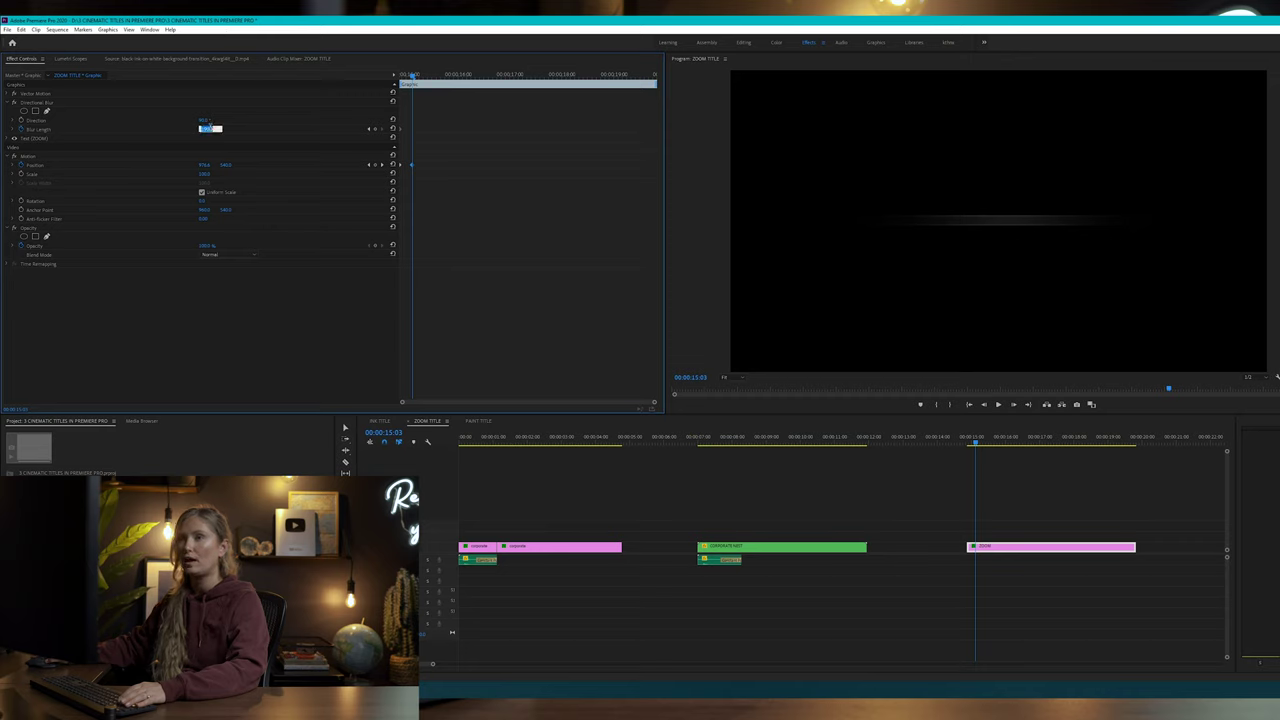
key("Return")
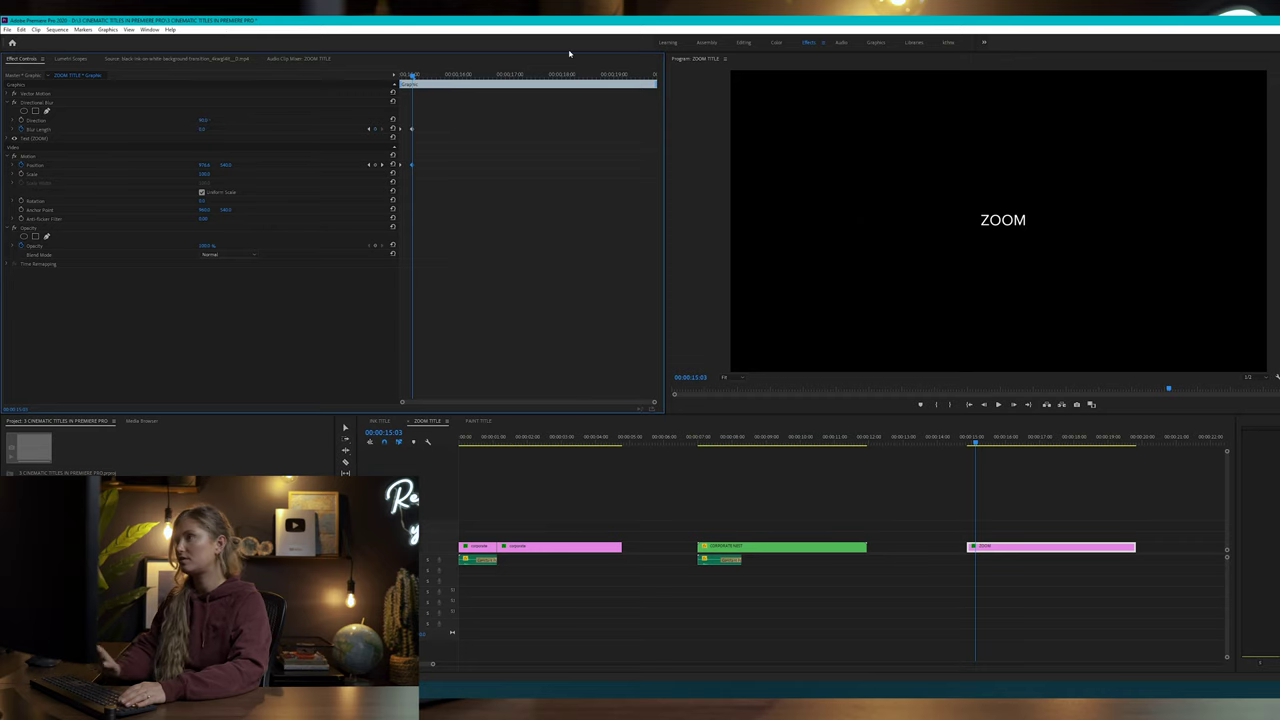
left_click_drag(981, 438, 967, 447)
key("space")
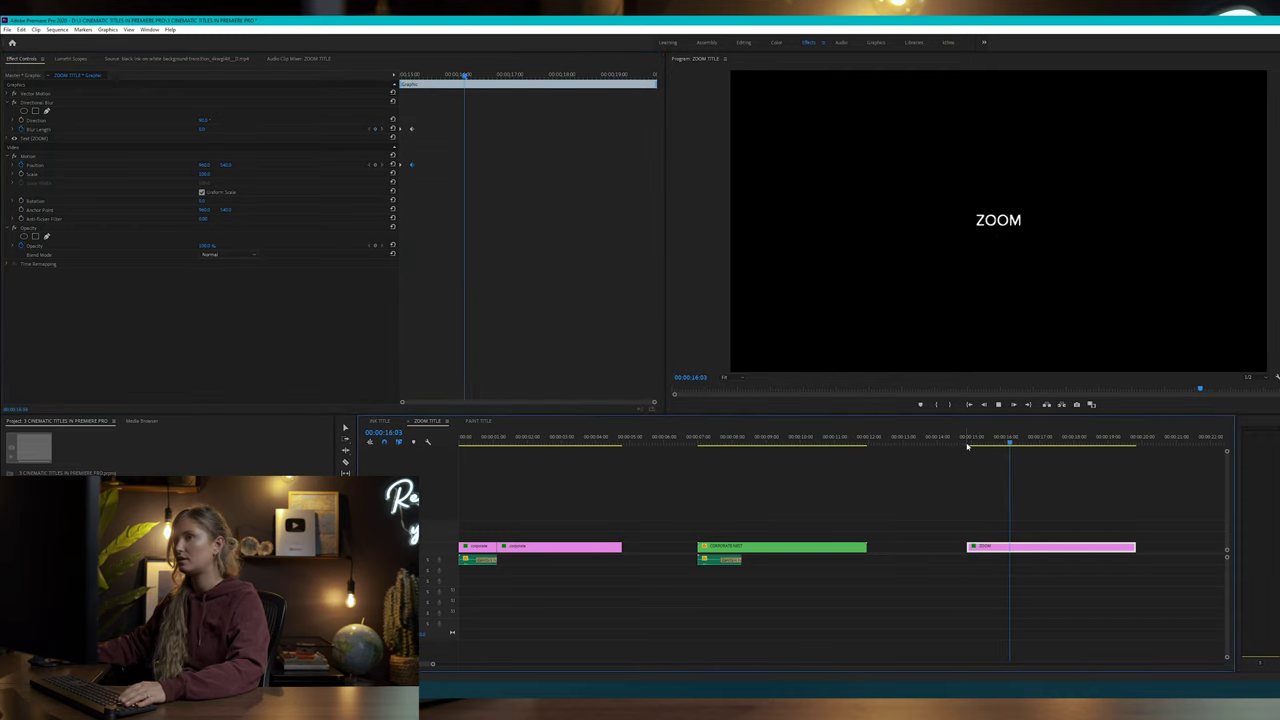
Apply Ease Out to the first Blur Length and Position keyframes and Ease In to the last ones.
left_click(406, 113)
right_click(397, 164)
left_click(527, 296)
right_click(412, 167)
mouse_move(470, 235)
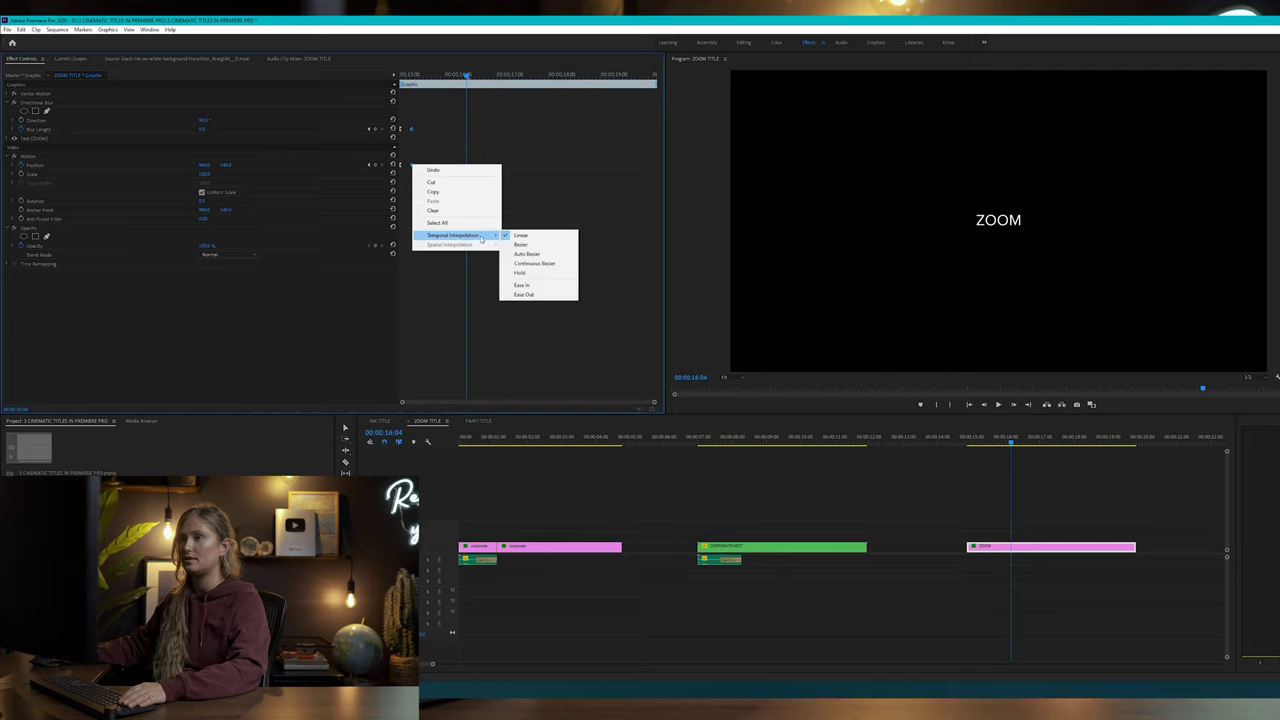
left_click(521, 286)
Play back the eased ZOOM title from its start, and select the corporate nest clip at 7:21 for comparison.
left_click_drag(428, 77, 330, 78)
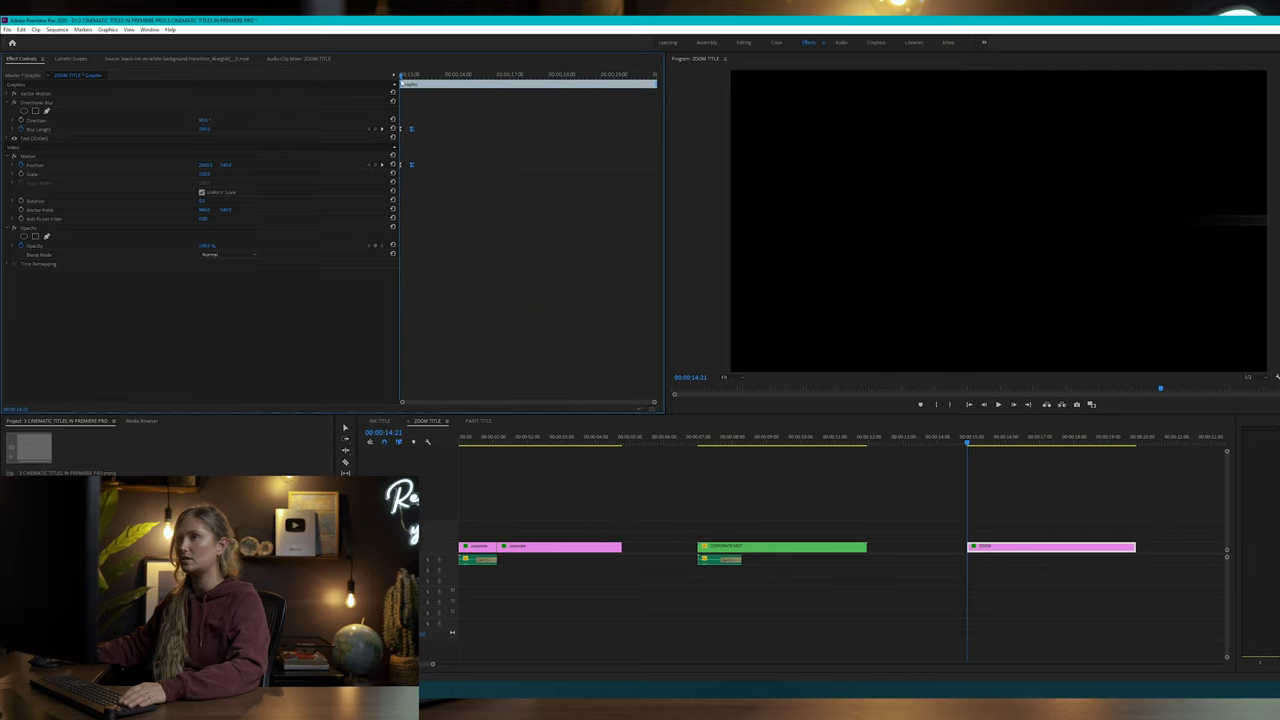
key("space")
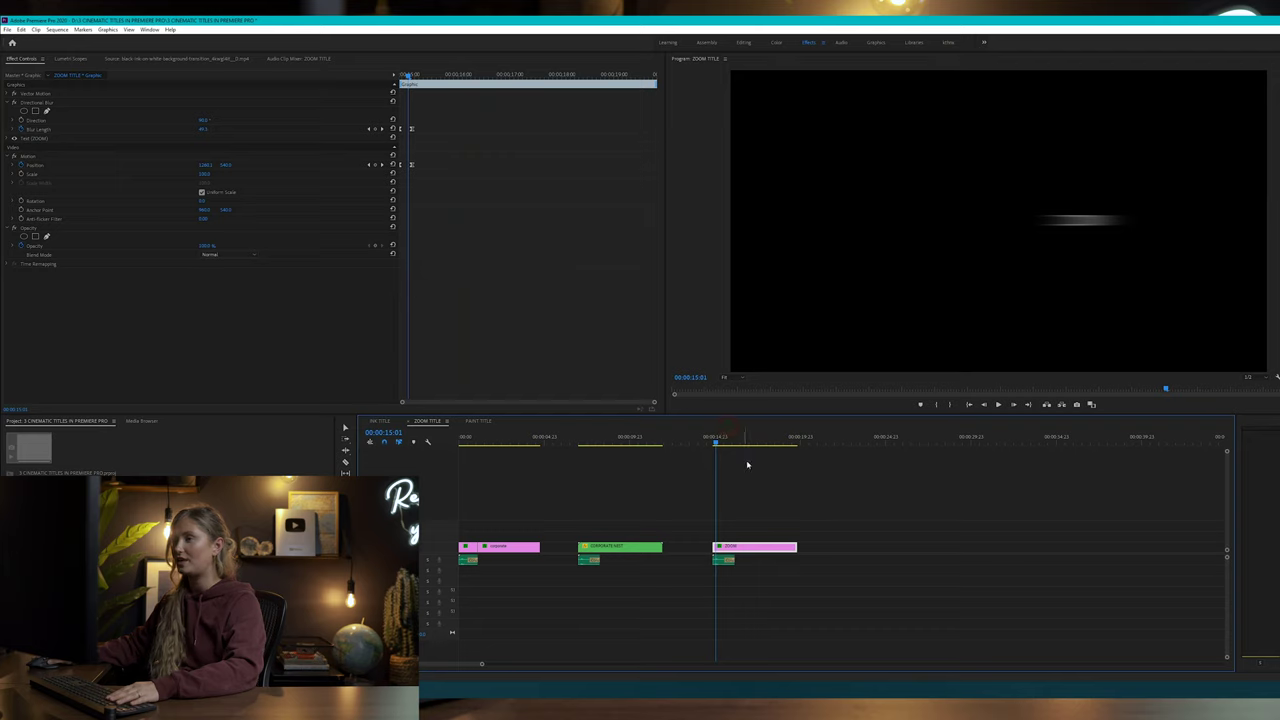
left_click(748, 438)
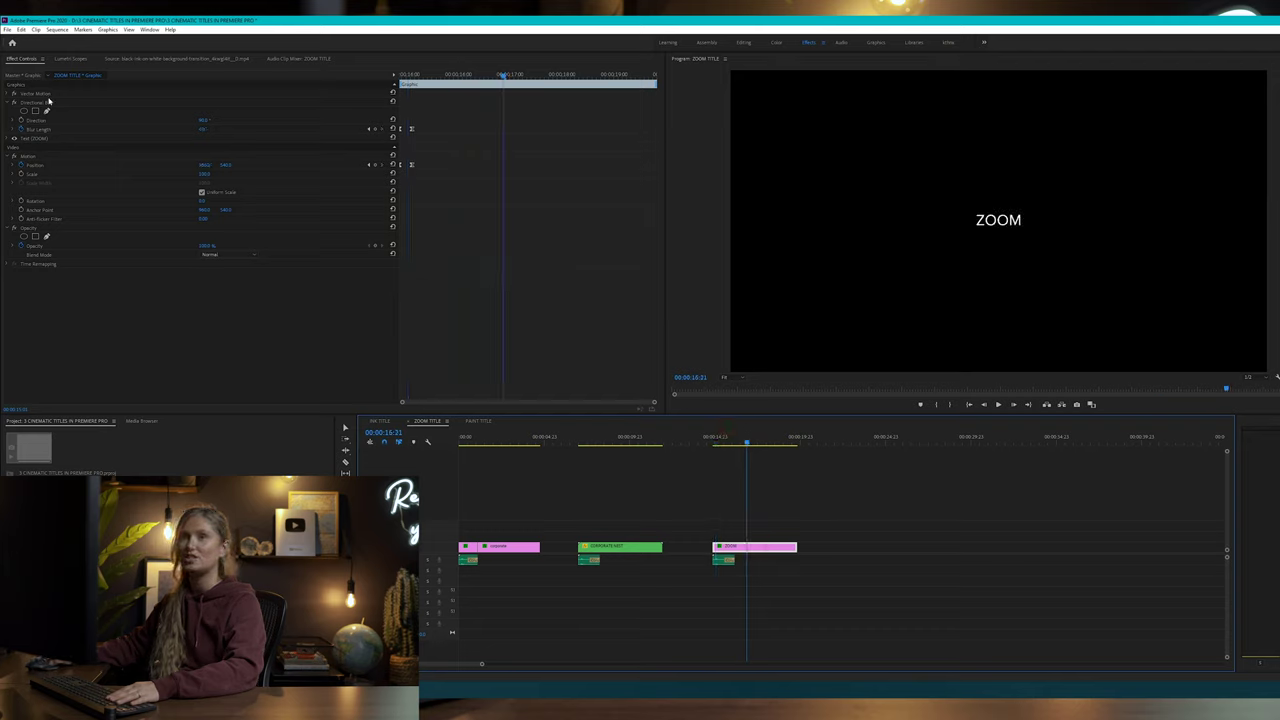
left_click(594, 446)
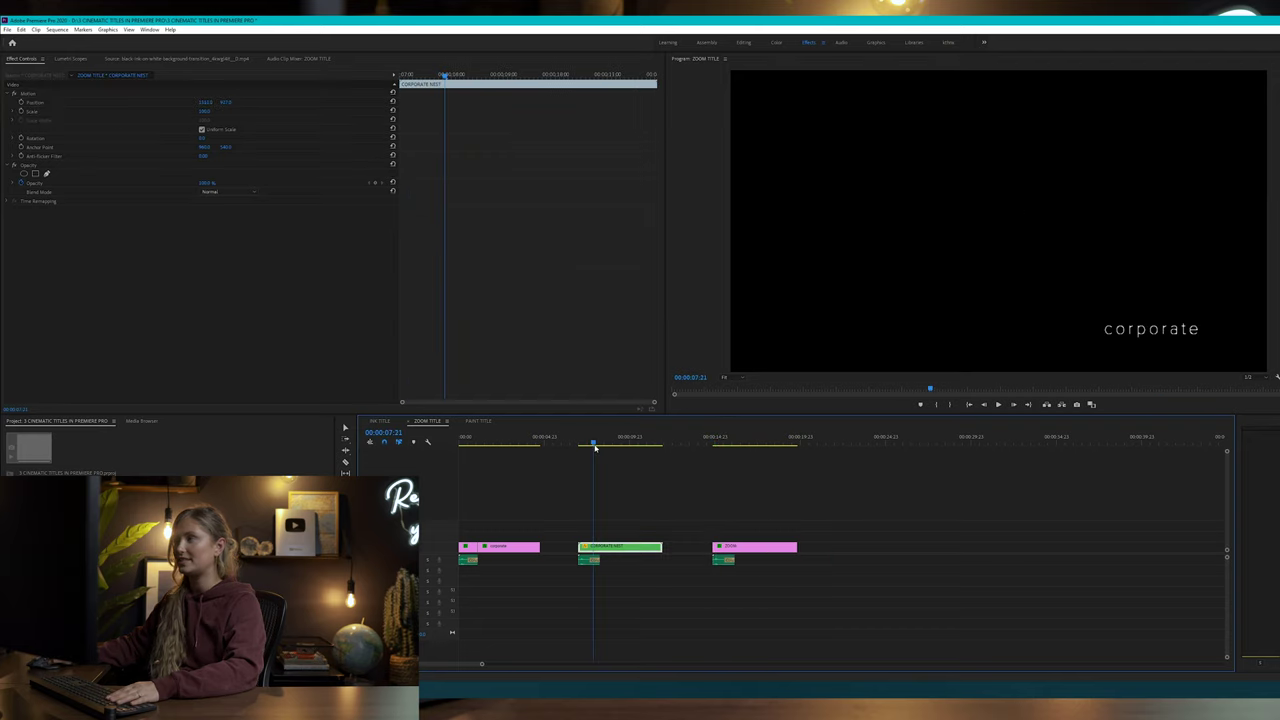
left_click(619, 550)
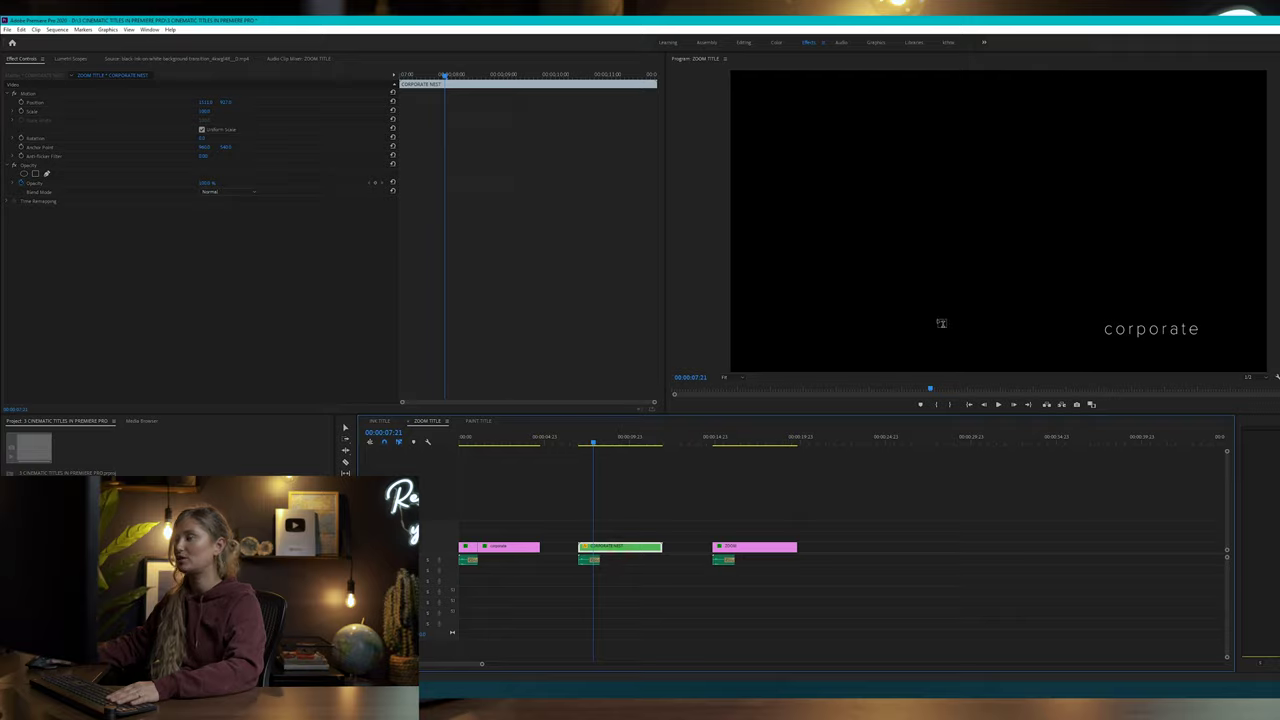